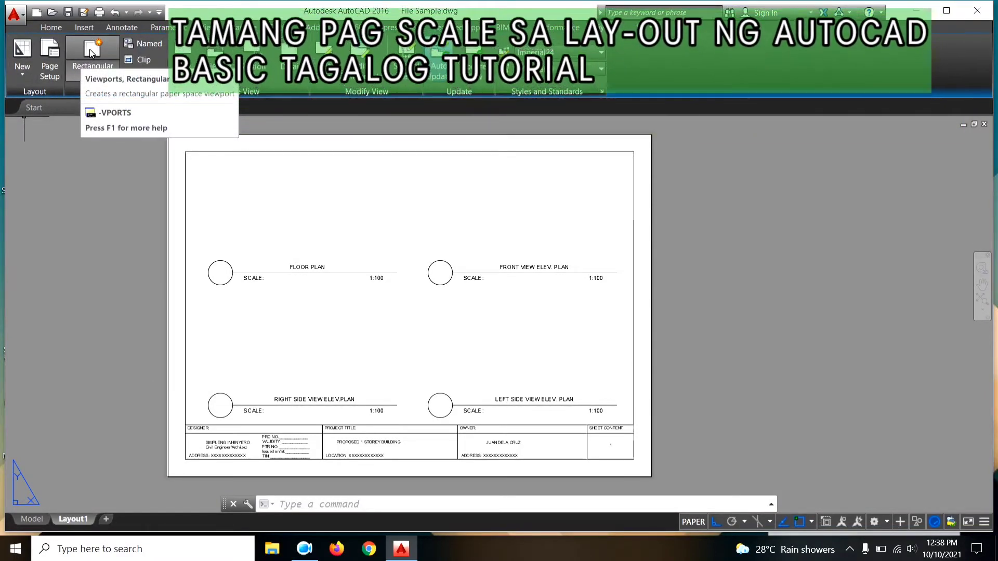
Draw a rectangular viewport above the FLOOR PLAN title and frame the house floor plan inside it
click(89, 49)
click(186, 151)
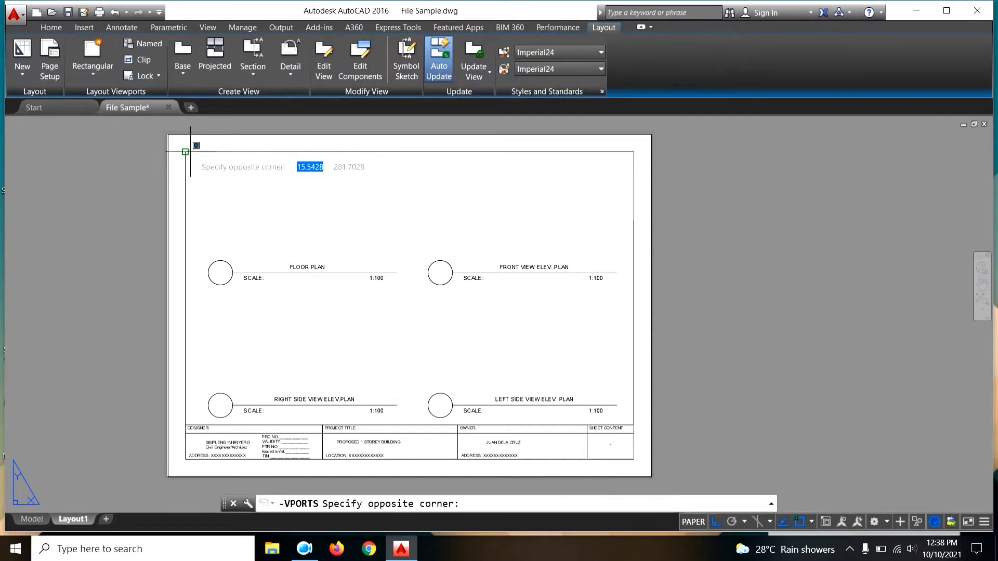
click(408, 257)
scroll(248, 221, up, 2)
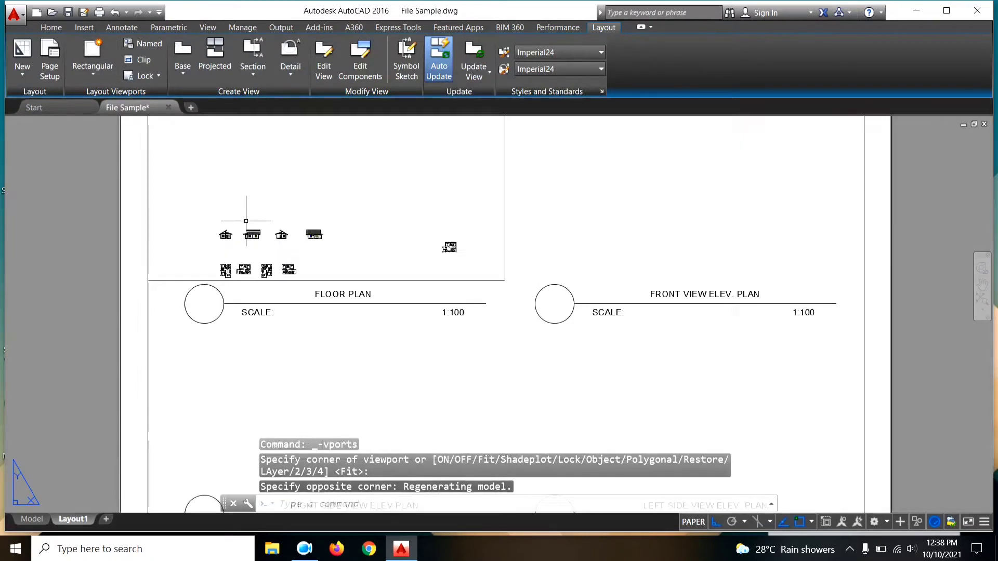
double_click(350, 212)
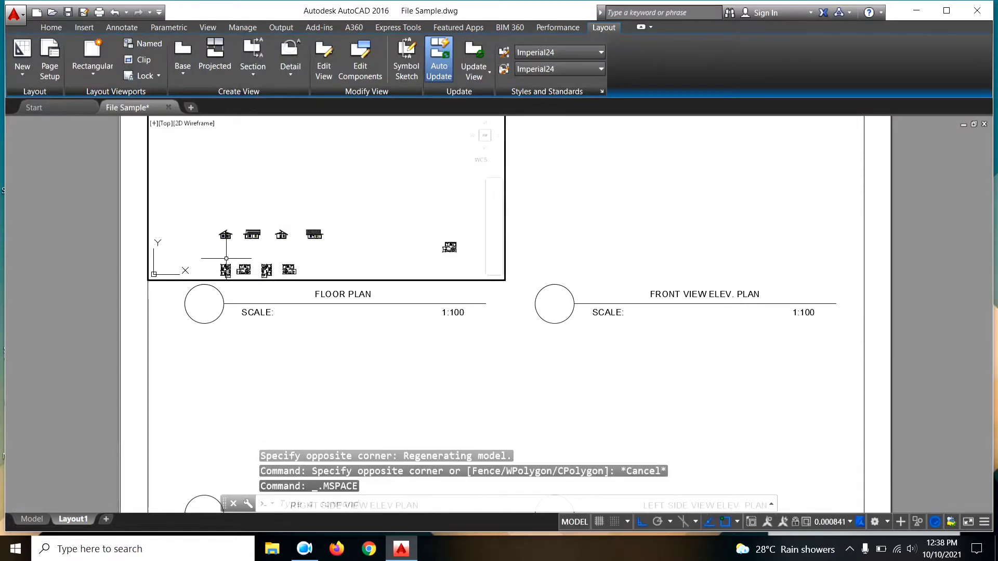
click(329, 180)
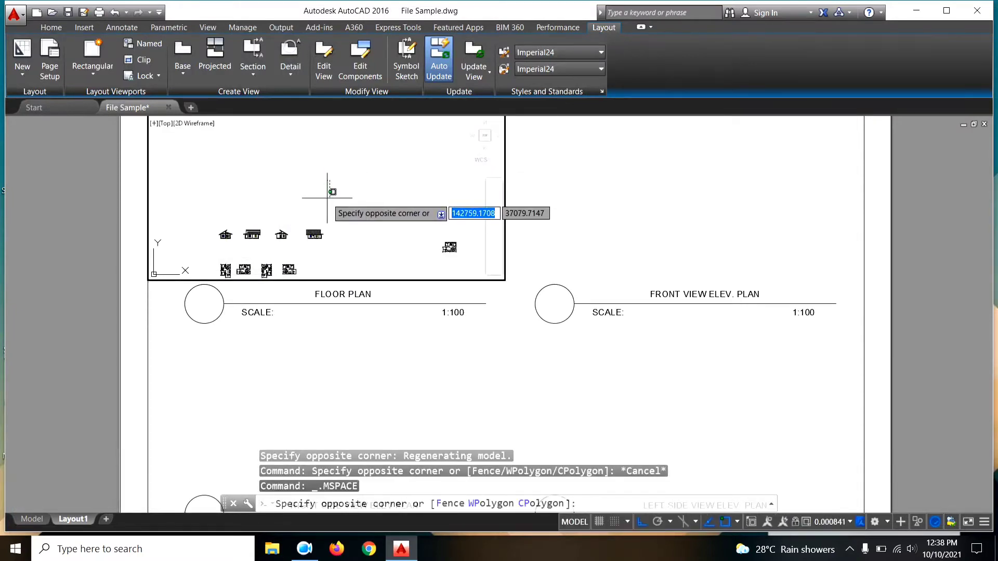
middle_drag(250, 258, 260, 249)
scroll(452, 216, down, 2)
scroll(396, 196, down, 1)
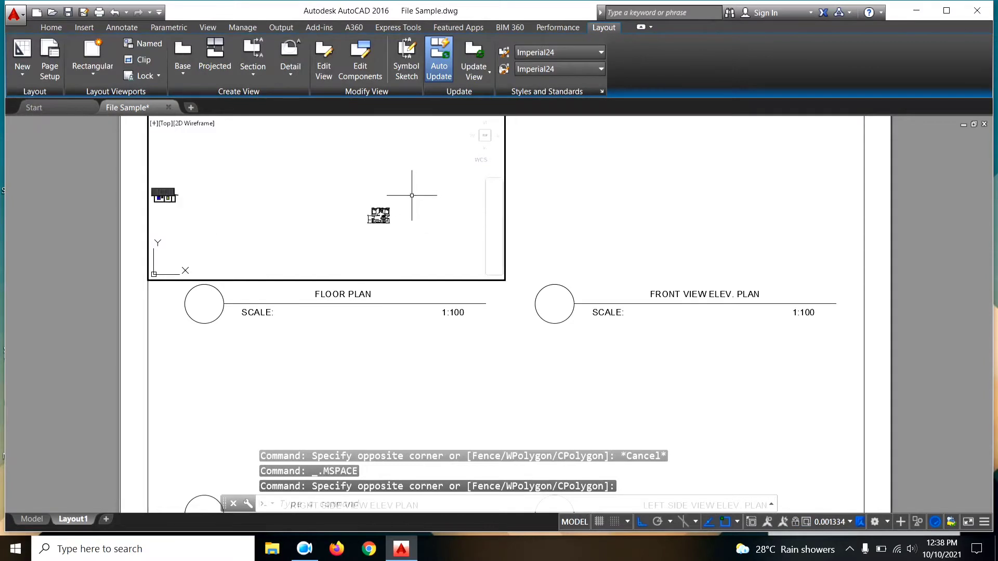
scroll(392, 235, up, 4)
scroll(368, 173, up, 3)
scroll(368, 173, up, 1)
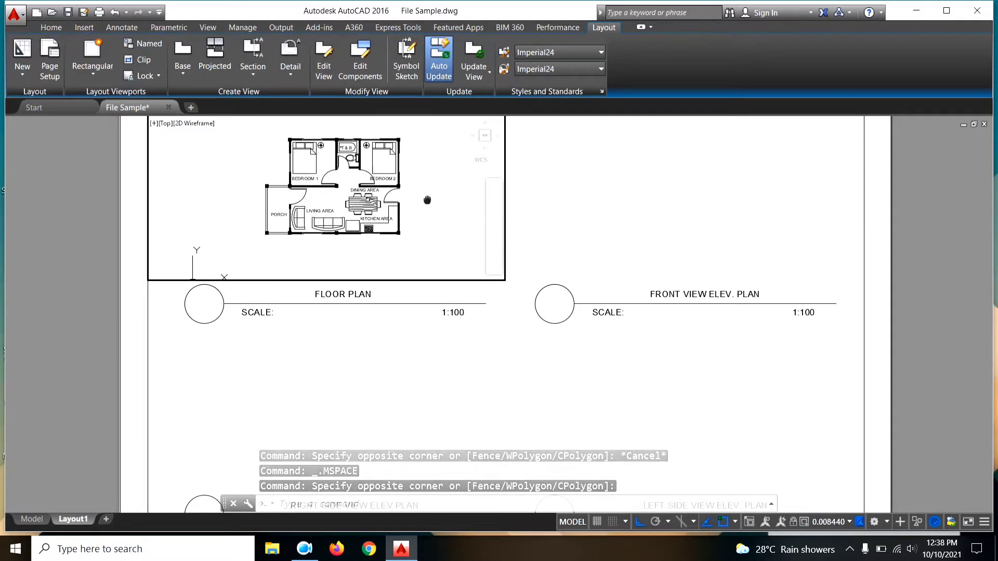
Set the new viewport's scale to 1:100 and lock its view
click(849, 522)
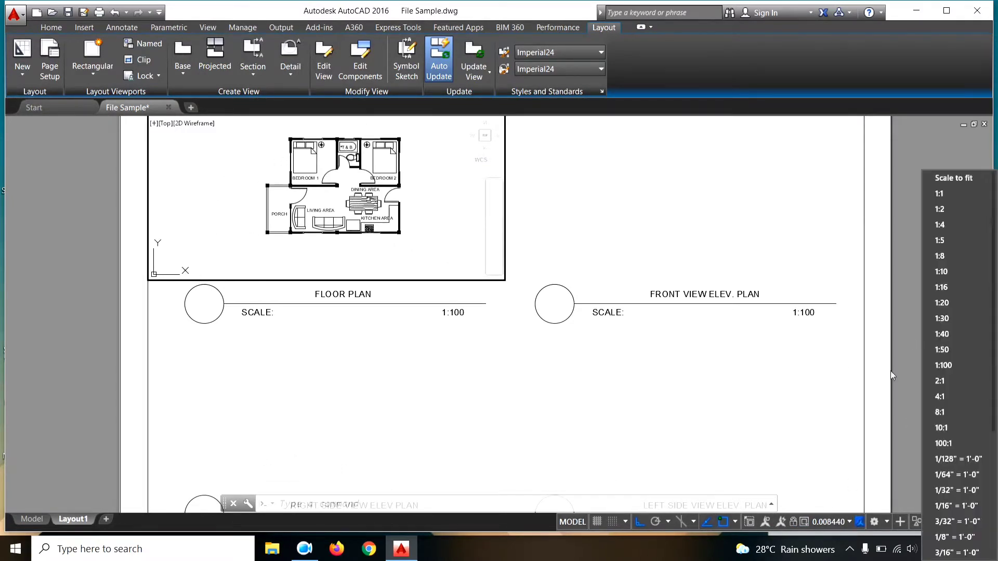
click(943, 365)
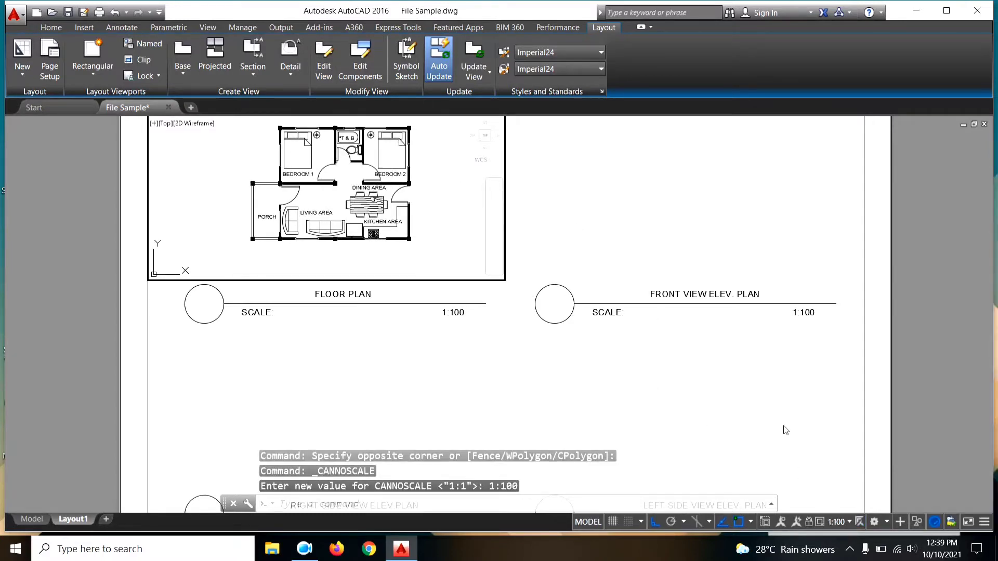
click(809, 521)
scroll(550, 394, down, 2)
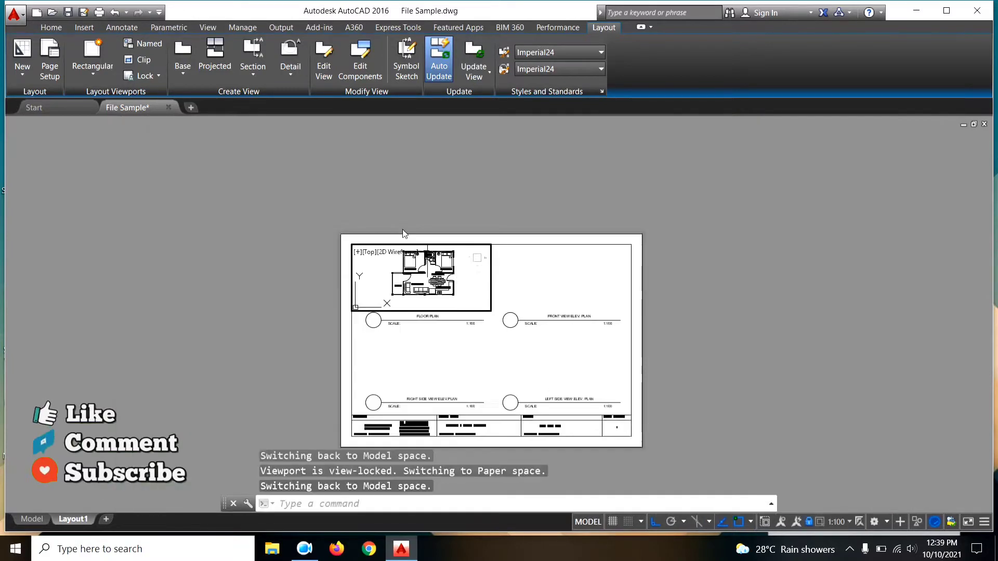
click(468, 286)
scroll(468, 285, up, 2)
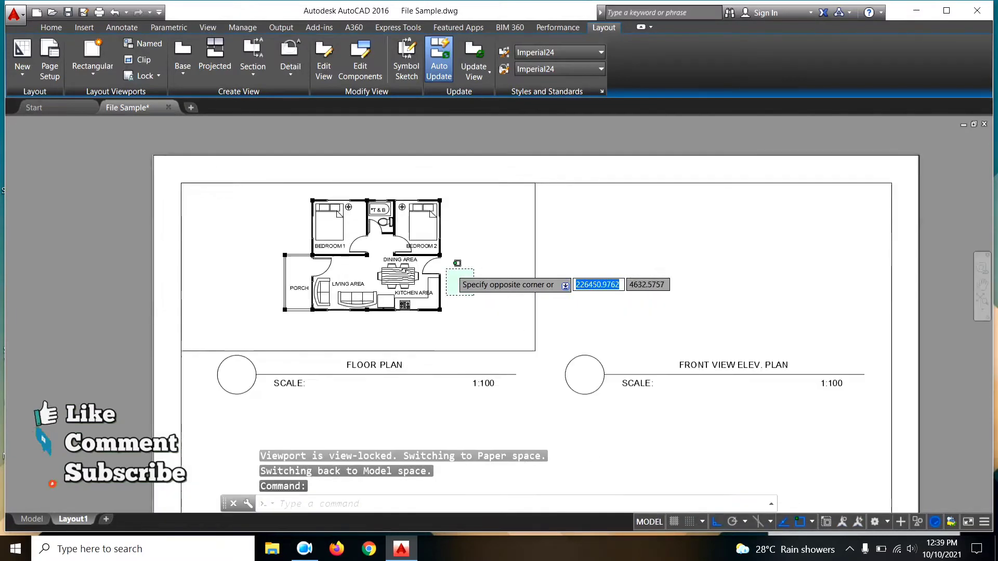
scroll(465, 278, up, 2)
scroll(454, 266, down, 2)
scroll(459, 259, down, 2)
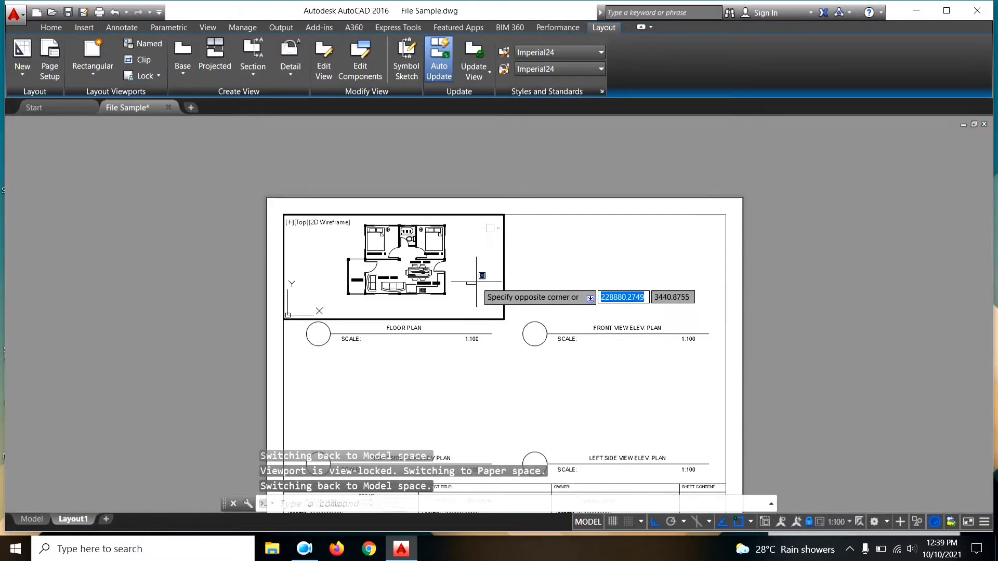
key(Escape)
scroll(574, 272, up, 1)
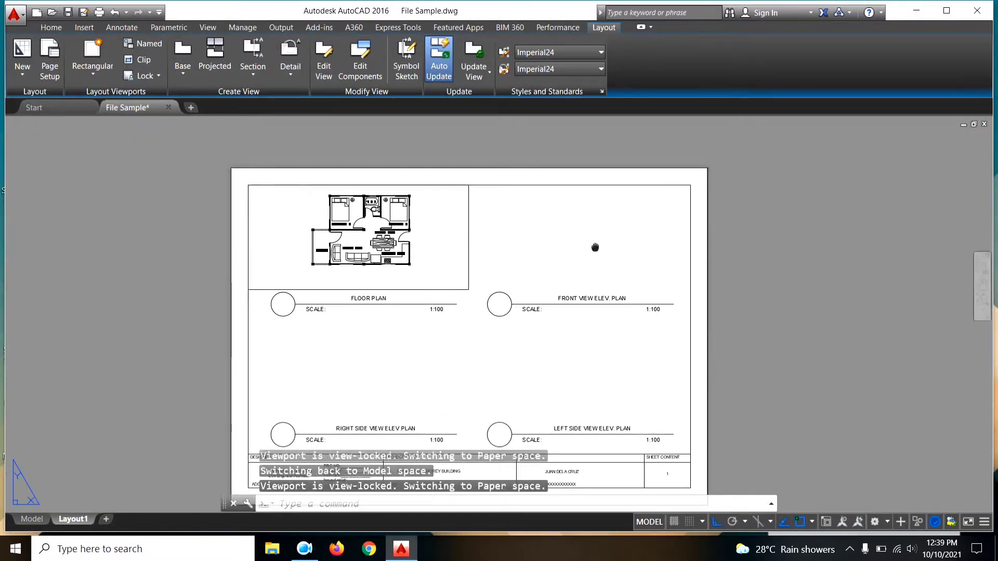
scroll(724, 289, down, 1)
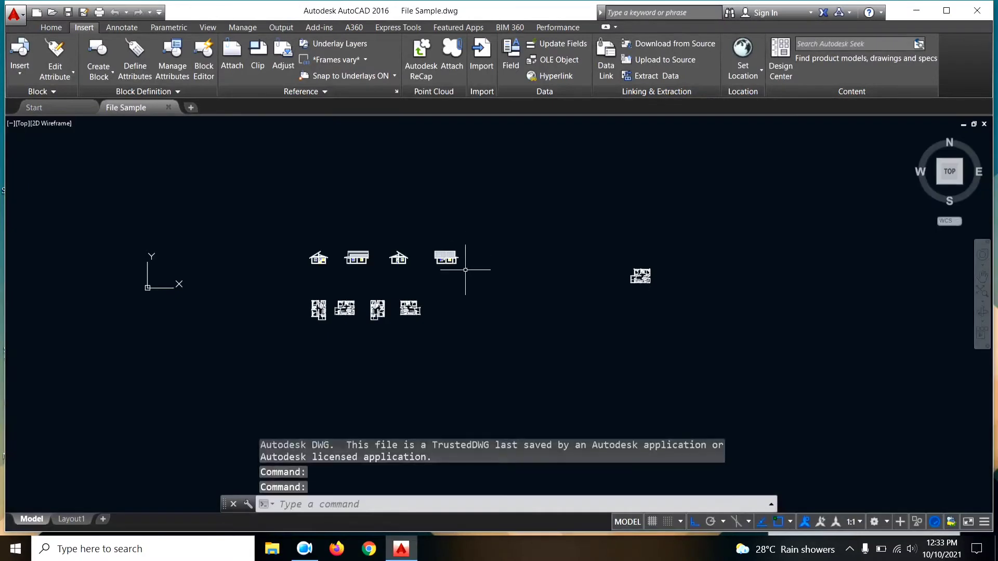
Pan and zoom around model space to review the four elevations, four floor plans and extra plan
middle_drag(513, 317, 493, 329)
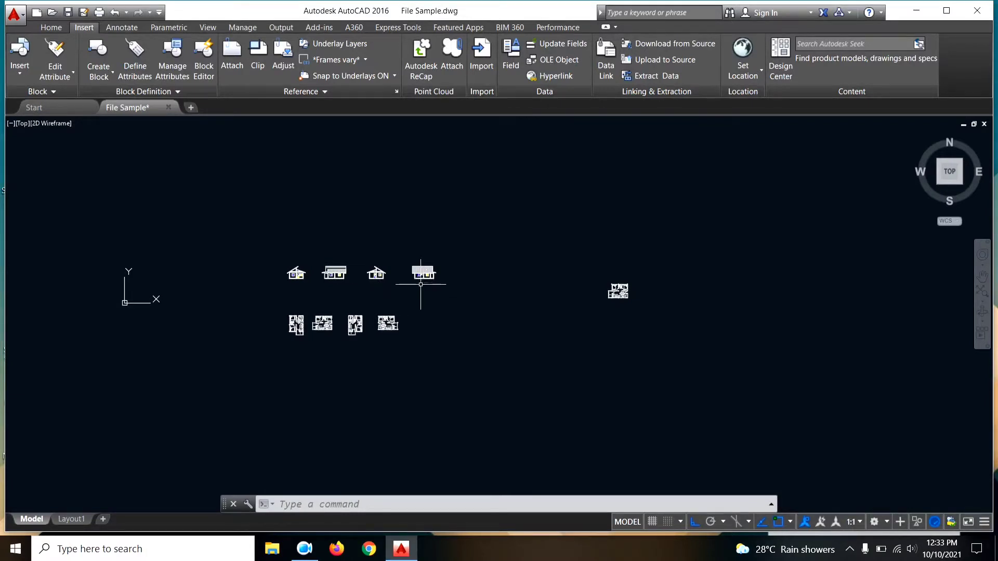
scroll(391, 351, up, 2)
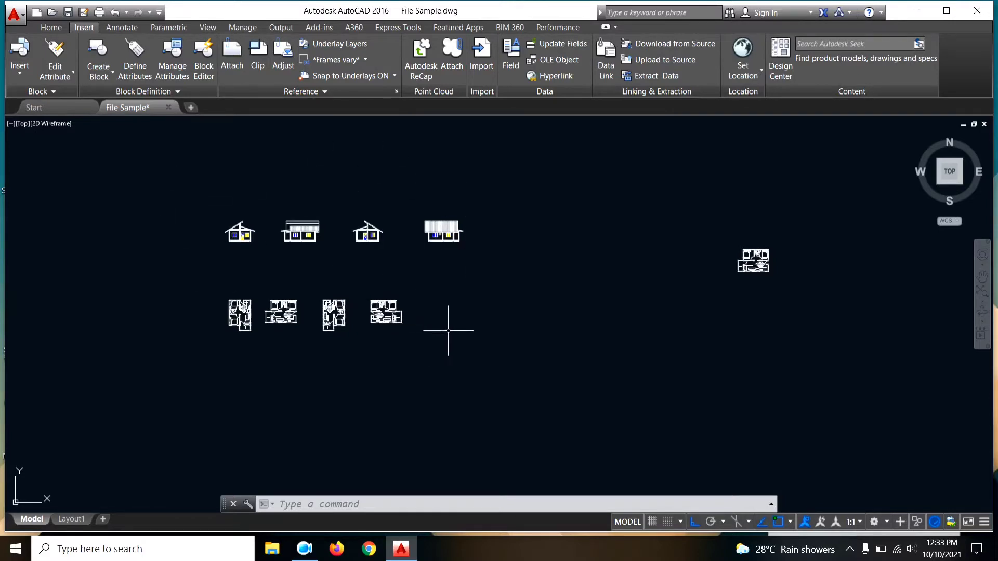
middle_drag(450, 329, 501, 325)
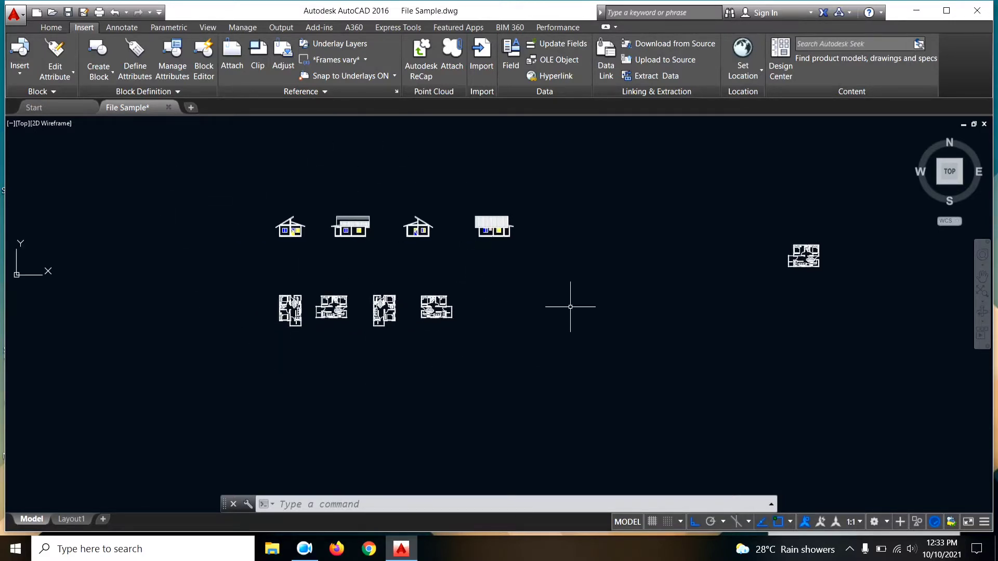
middle_drag(570, 307, 564, 317)
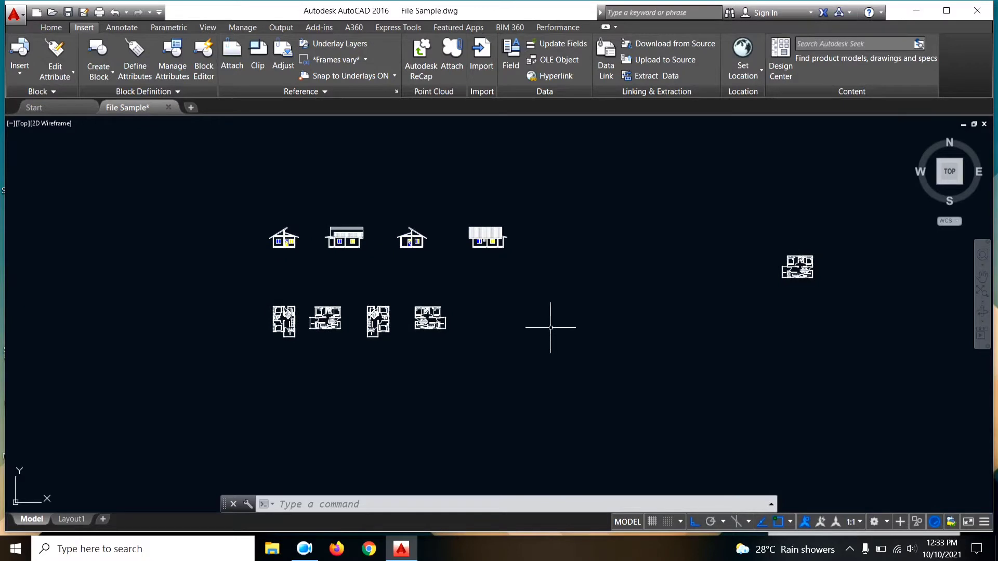
middle_drag(534, 333, 527, 346)
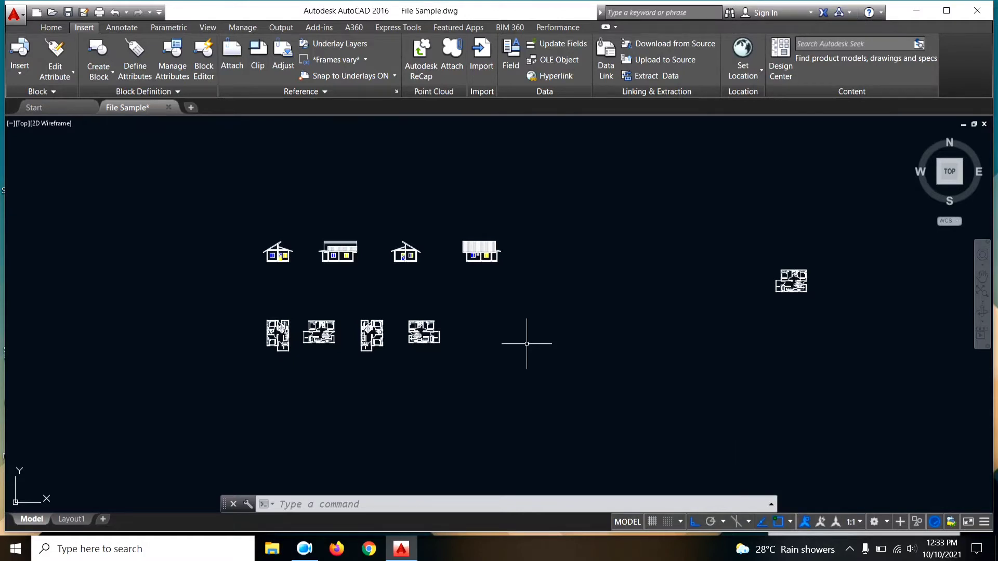
middle_drag(575, 319, 558, 300)
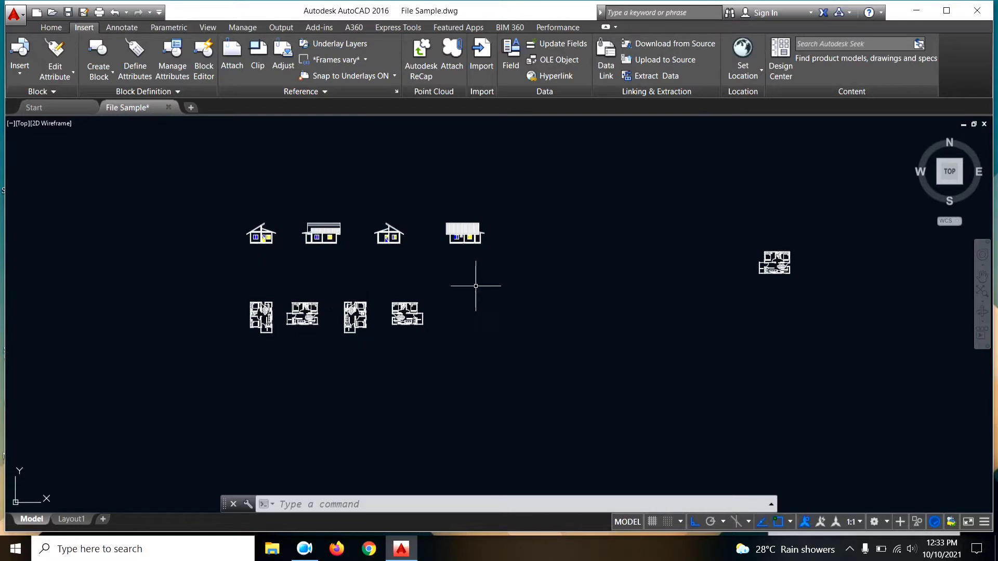
middle_drag(475, 286, 504, 319)
middle_drag(636, 271, 632, 240)
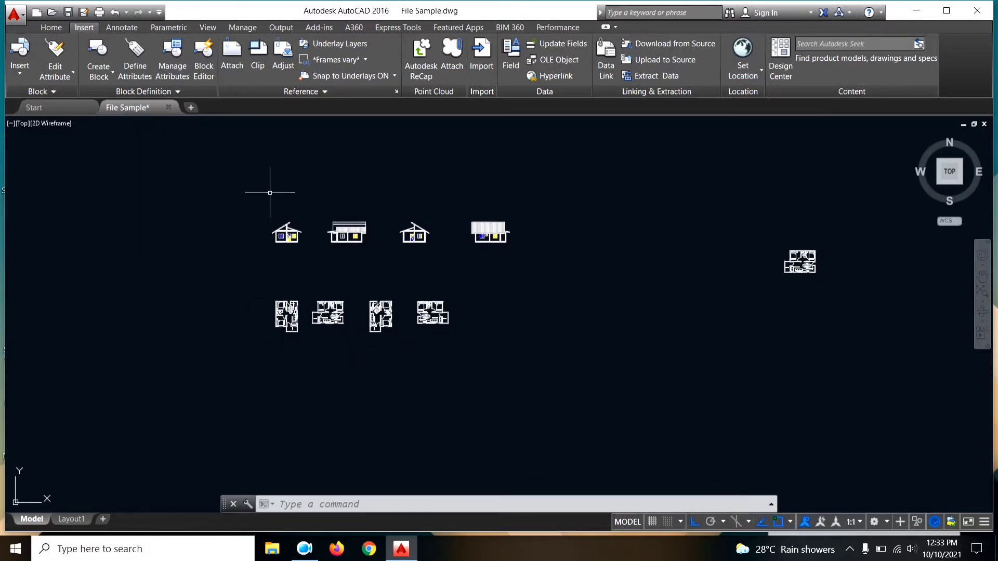
scroll(407, 283, down, 2)
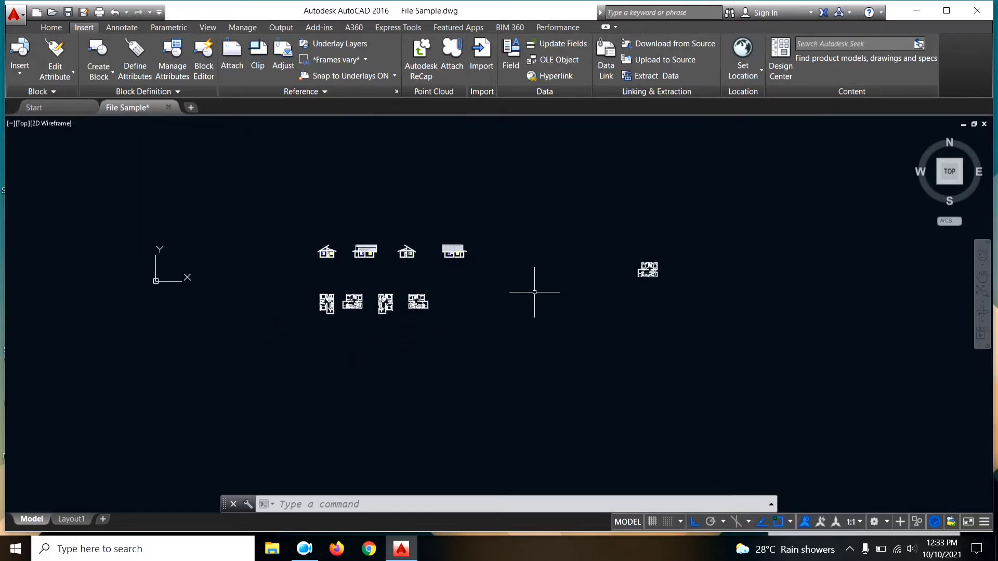
middle_drag(530, 290, 471, 291)
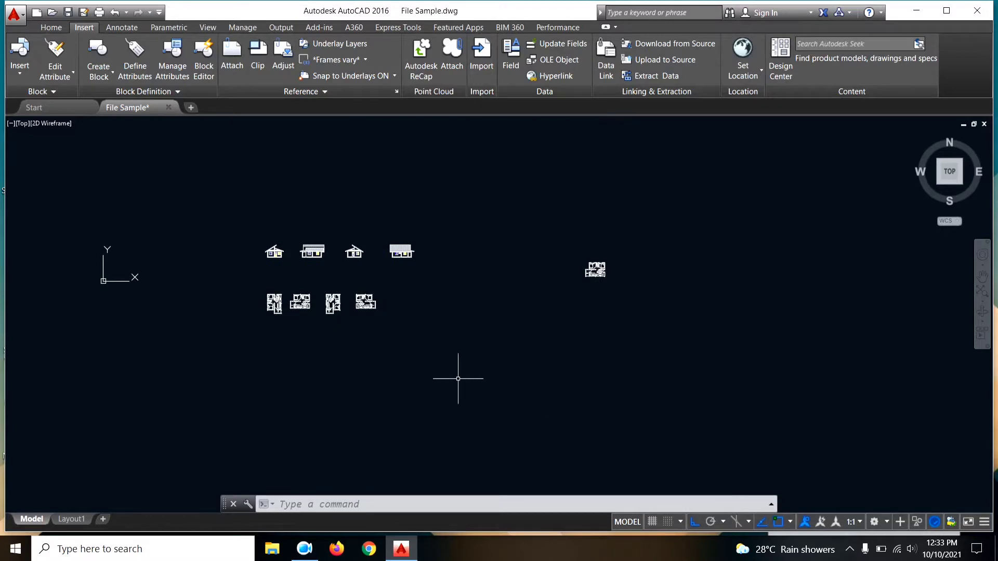
middle_drag(670, 326, 635, 336)
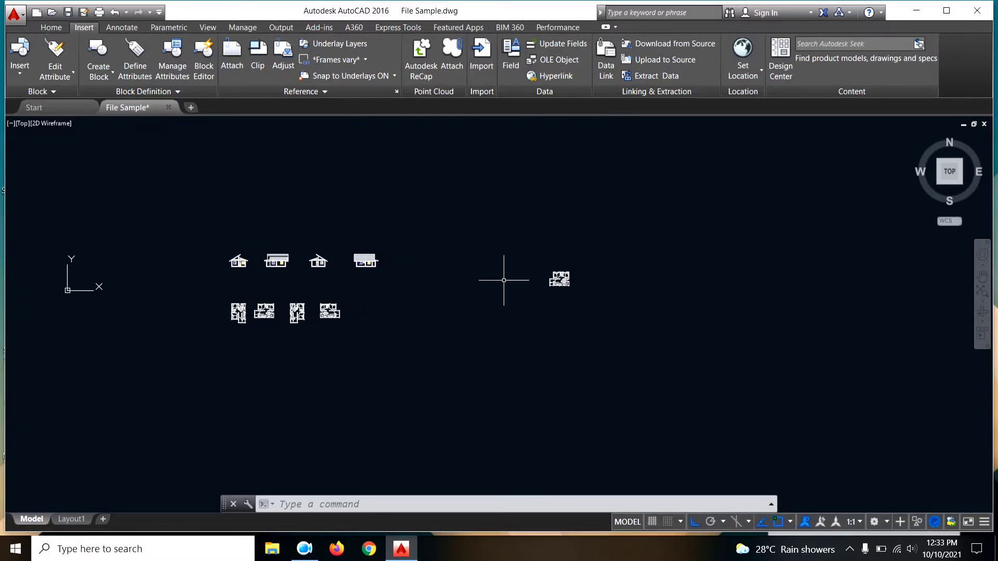
middle_drag(581, 311, 614, 310)
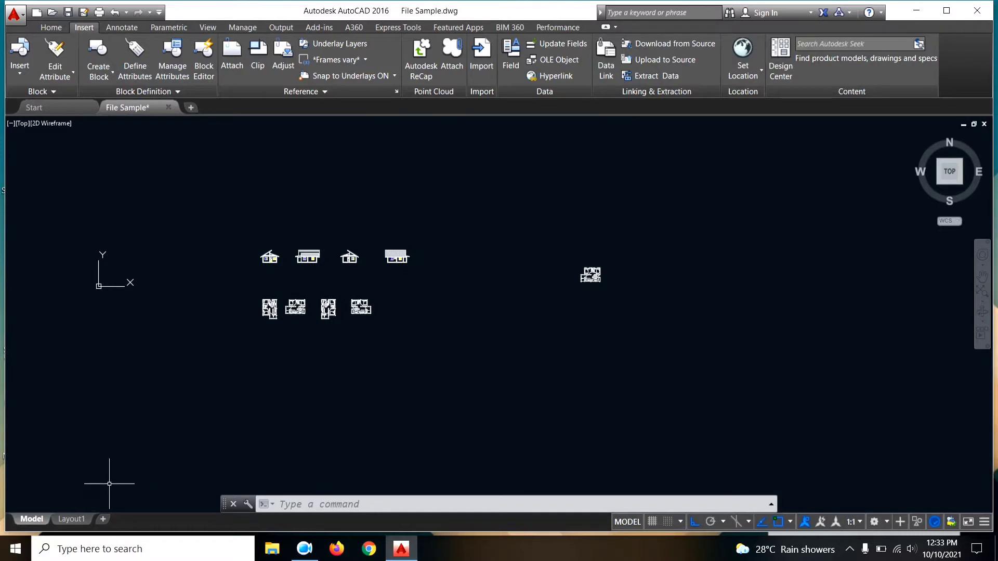
Return to the Layout1 sheet, frame it on screen, and bring up the Layout ribbon tools
click(78, 519)
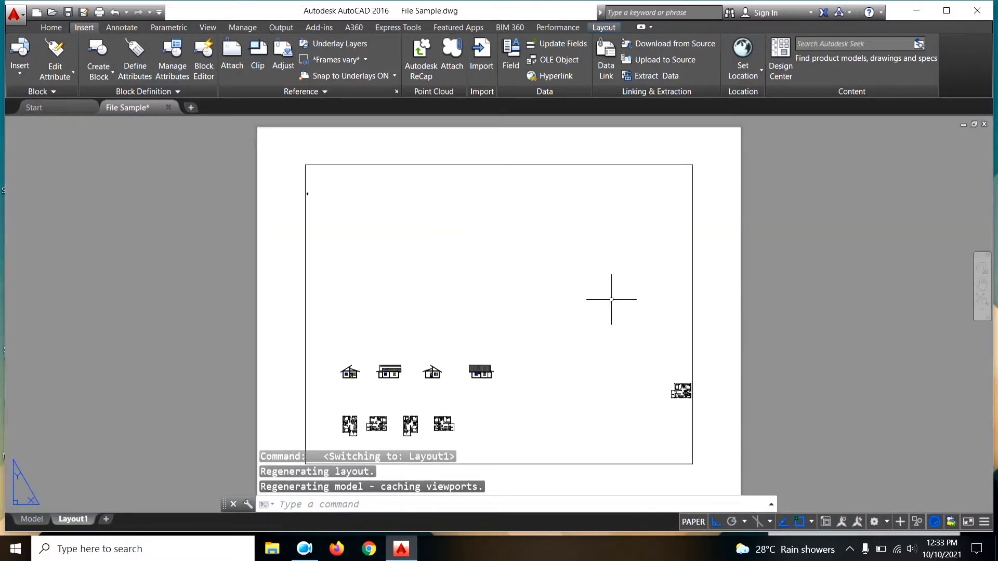
middle_drag(612, 297, 488, 263)
scroll(421, 234, down, 2)
scroll(468, 291, down, 2)
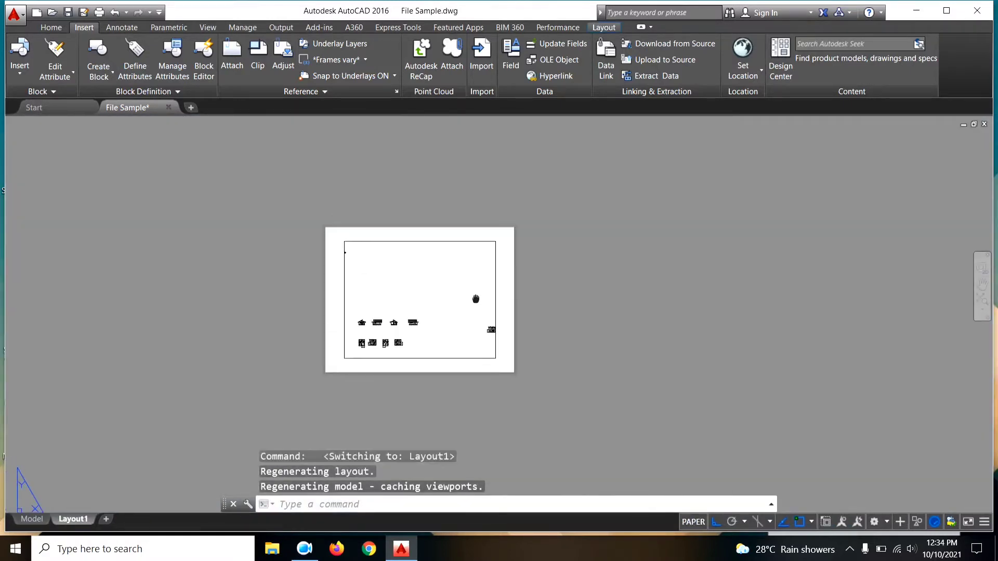
scroll(445, 319, up, 3)
scroll(343, 283, down, 2)
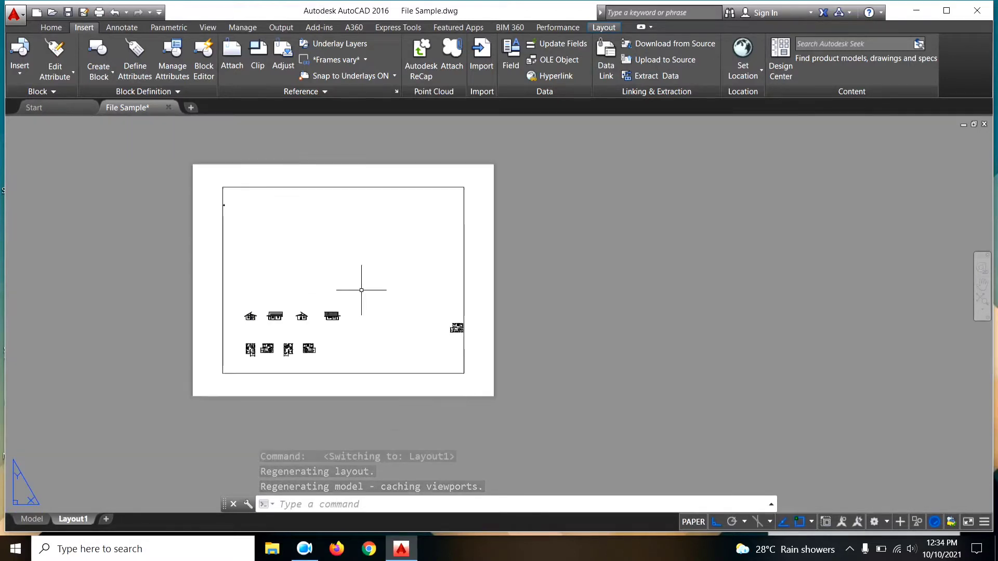
mouse_move(363, 285)
middle_down()
mouse_move(375, 295)
mouse_move(370, 307)
middle_up()
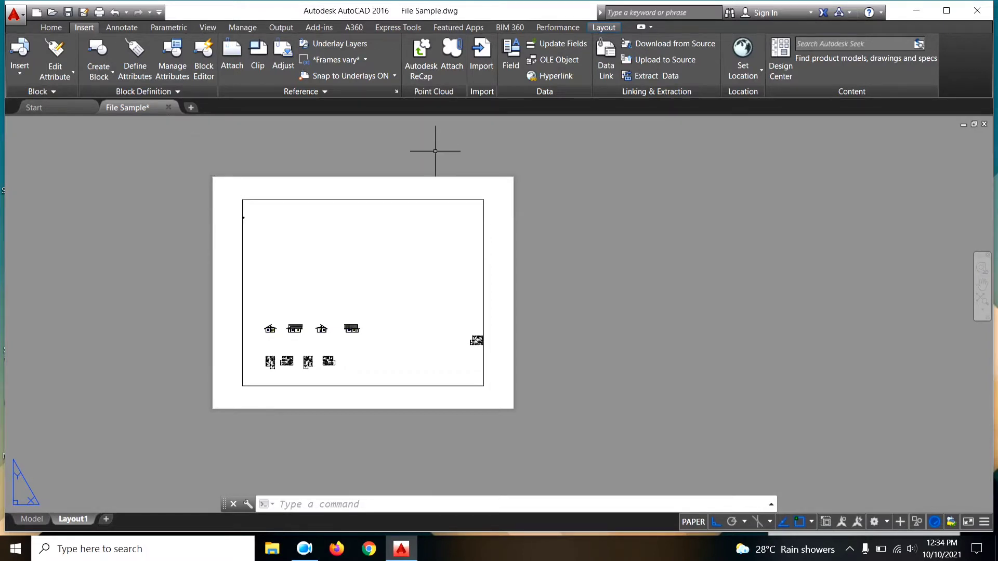
middle_drag(435, 151, 479, 150)
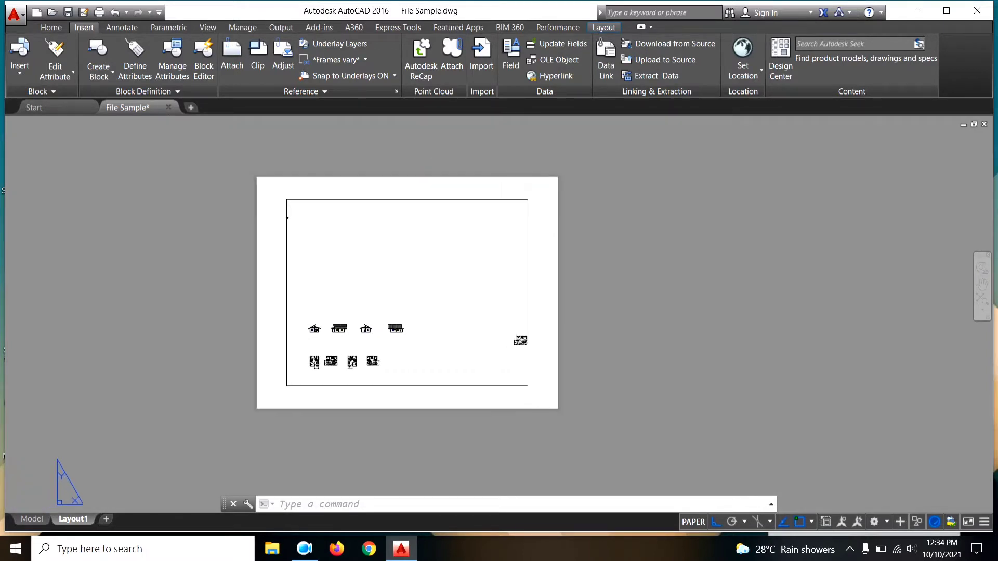
click(610, 32)
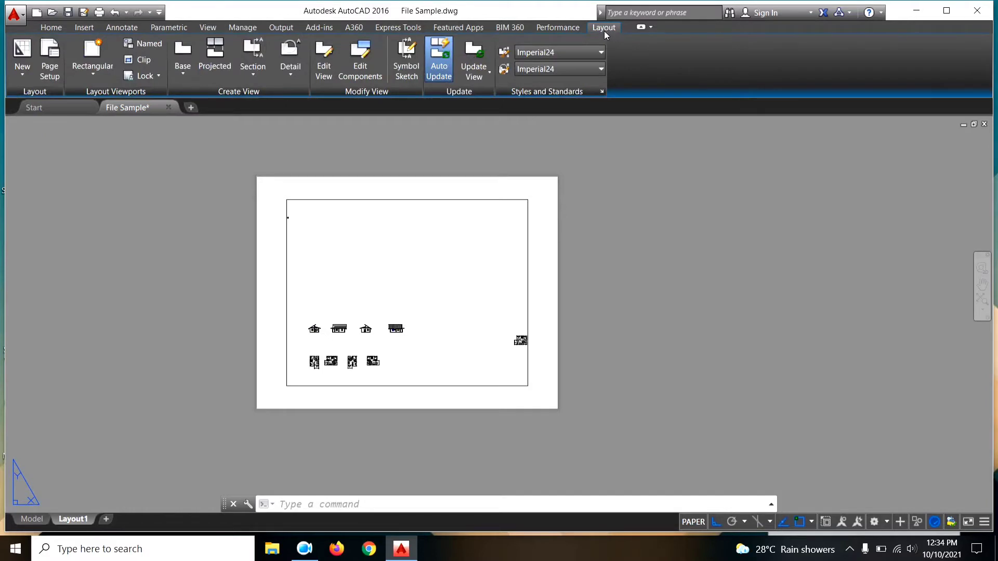
Change the Layout1 page setup to A3 paper at 1:1 plot scale
click(53, 61)
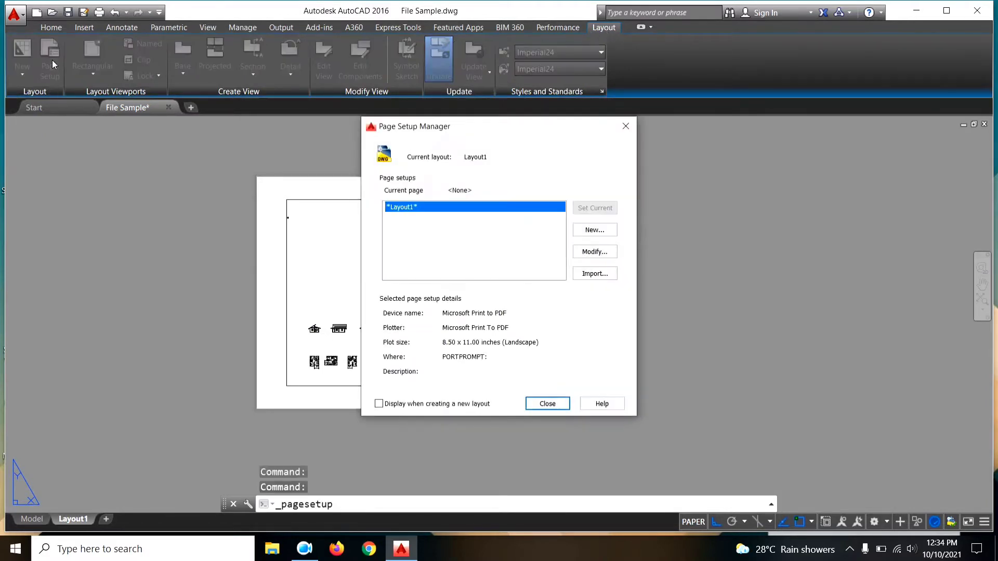
click(598, 252)
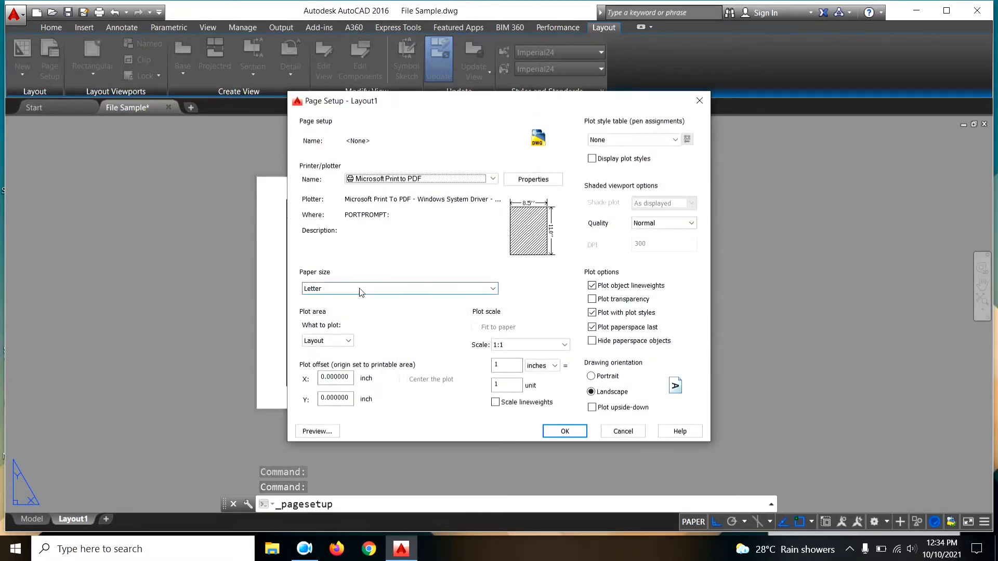
click(361, 290)
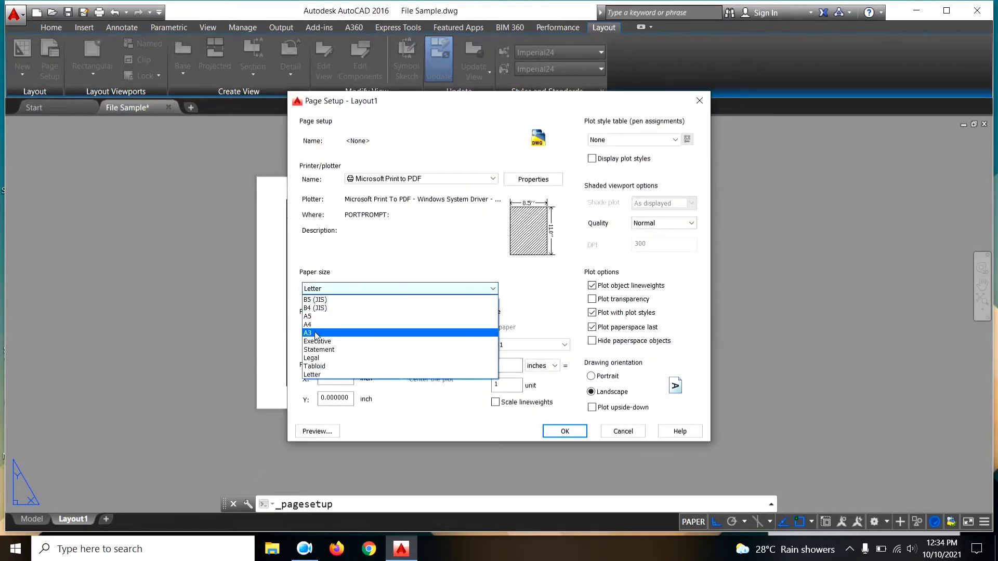
click(322, 340)
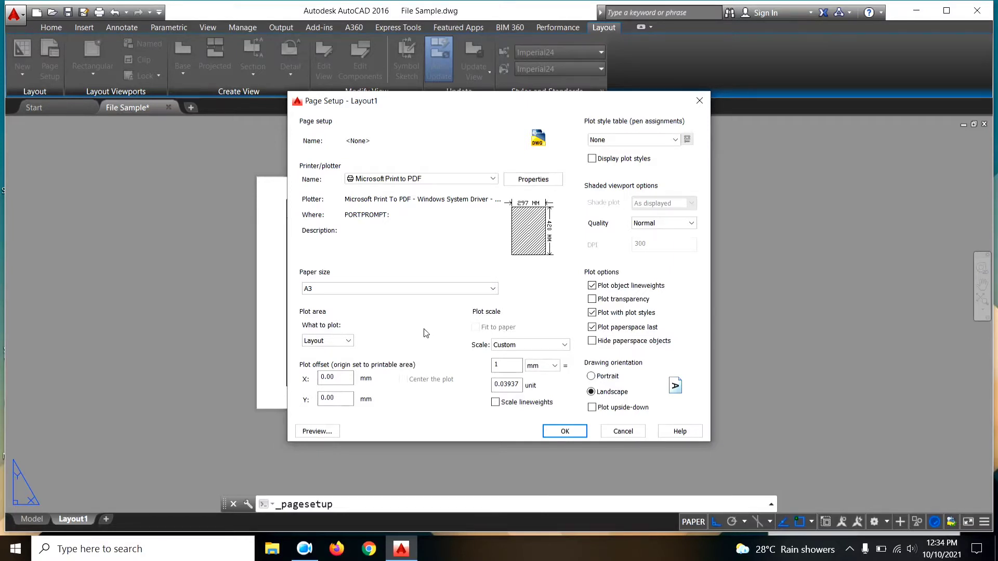
click(512, 345)
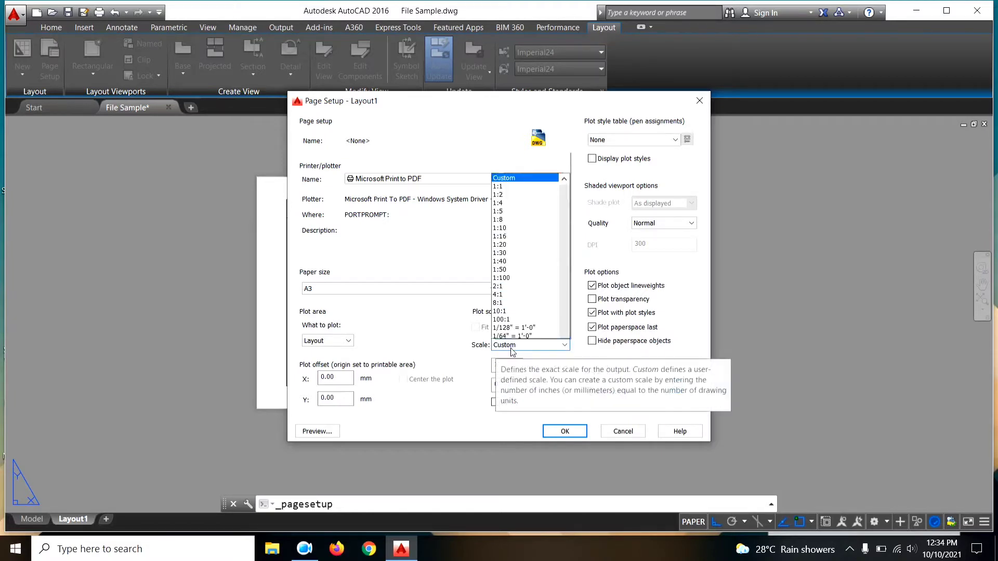
click(512, 346)
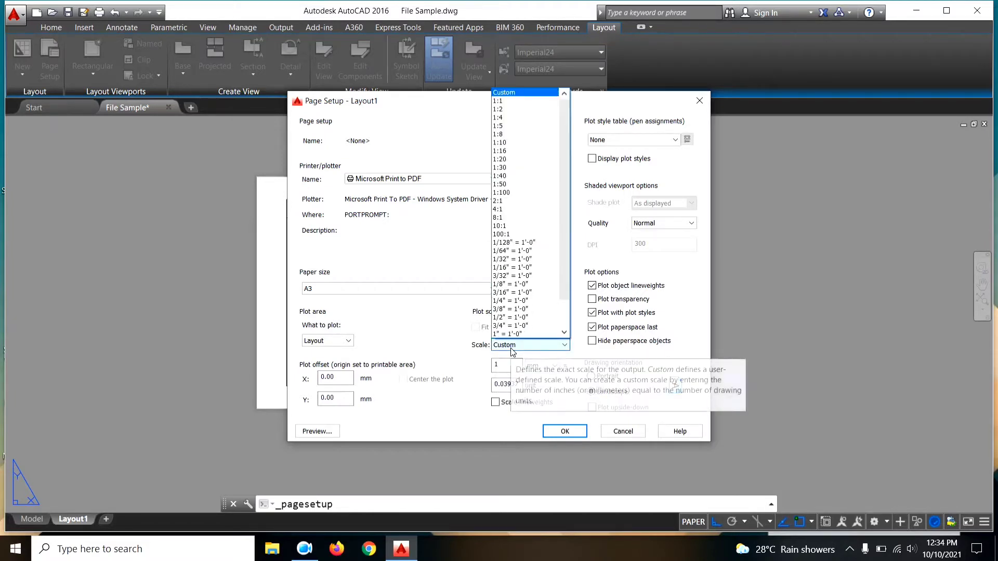
click(512, 348)
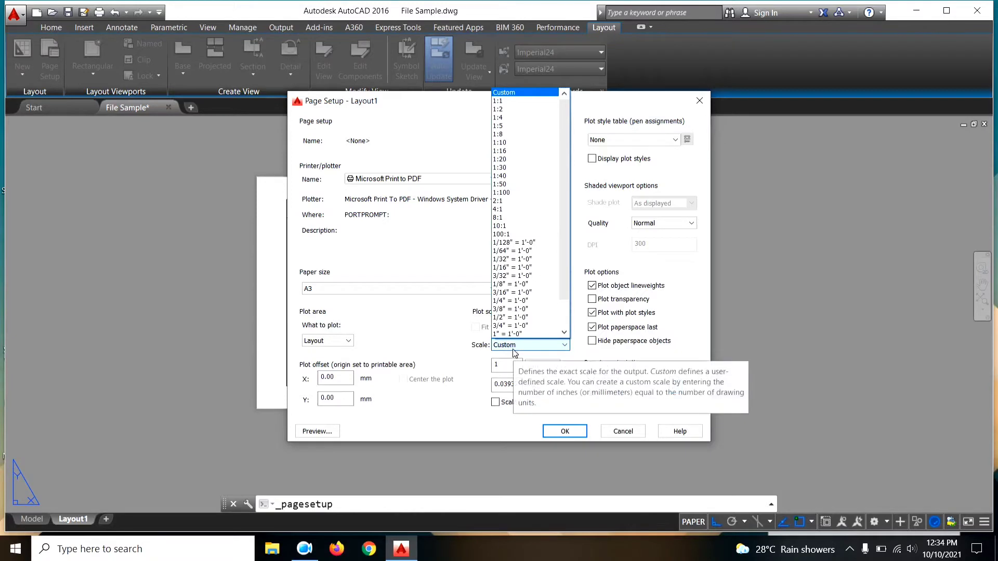
click(511, 102)
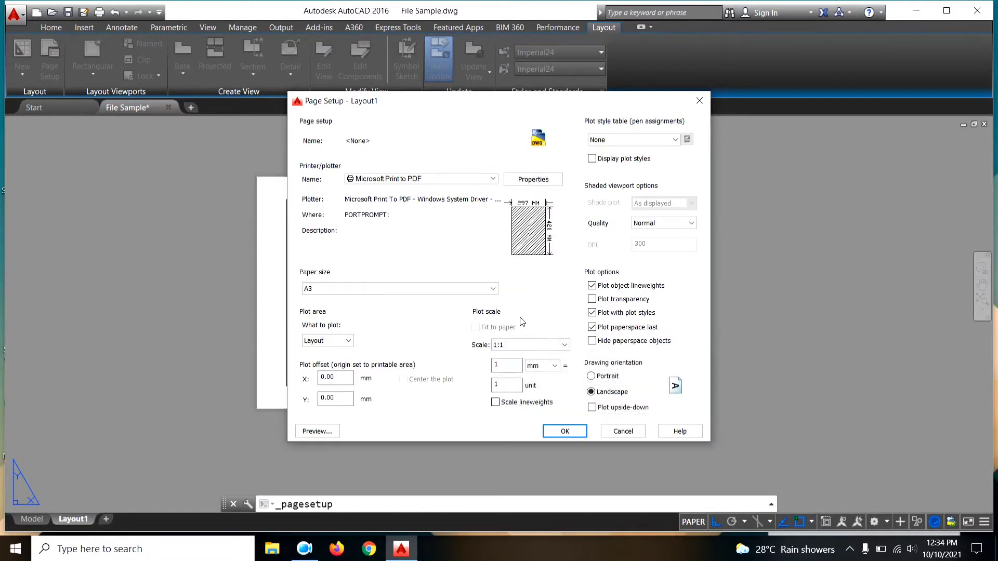
click(565, 433)
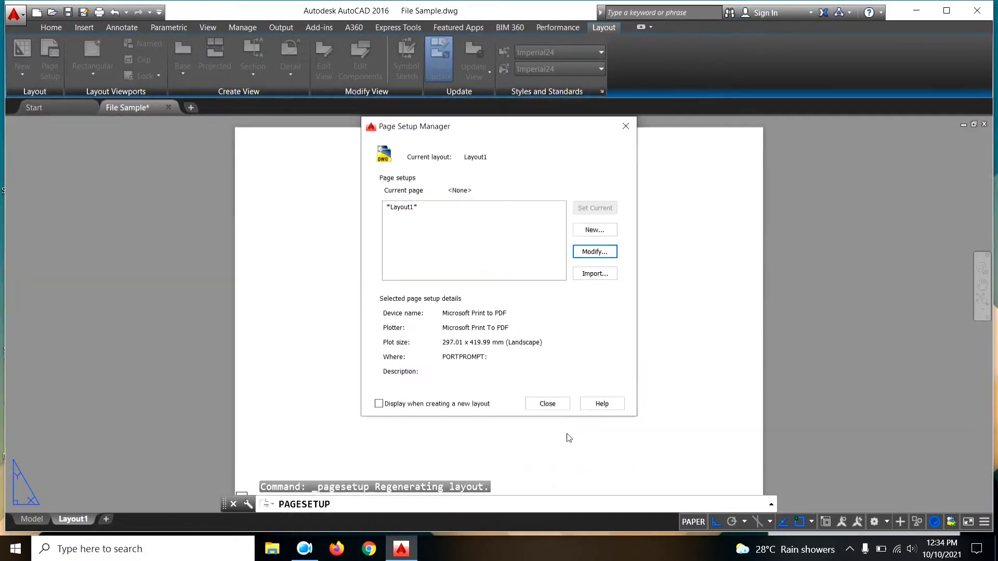
Close the Page Setup Manager and zoom in on the Layout1 sheet
click(548, 406)
scroll(457, 208, down, 4)
scroll(372, 382, up, 6)
scroll(373, 382, up, 6)
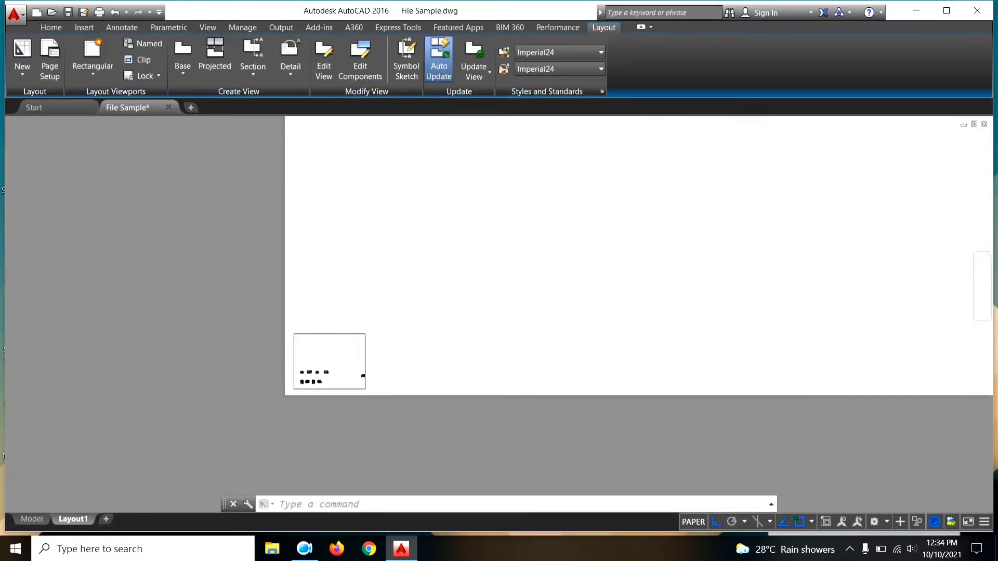
scroll(372, 382, up, 2)
Window-select and delete the old viewport, then zoom out to the whole empty sheet
click(211, 228)
click(489, 447)
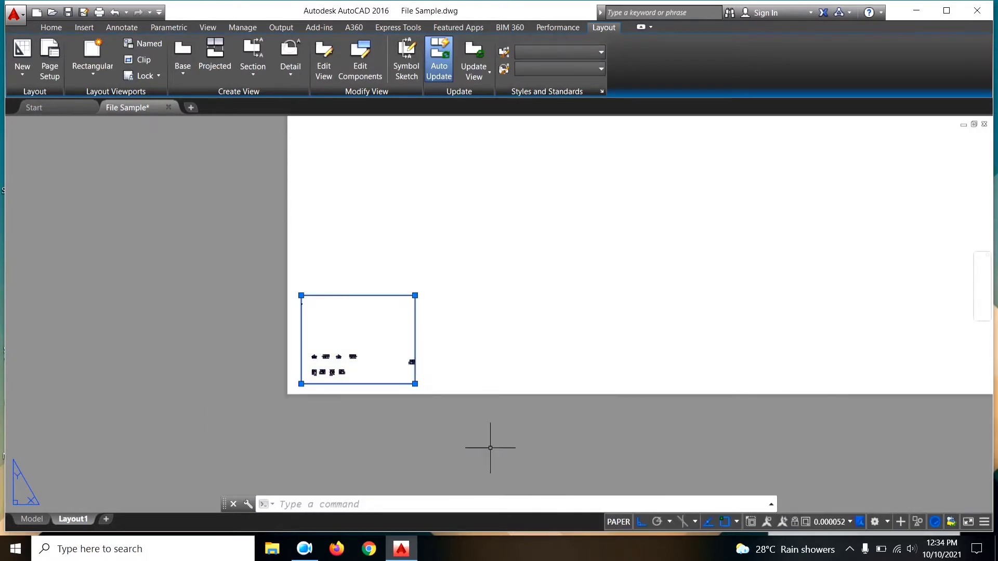
middle_drag(533, 444, 350, 397)
scroll(329, 355, down, 2)
middle_drag(478, 374, 449, 386)
key(Delete)
scroll(453, 393, down, 2)
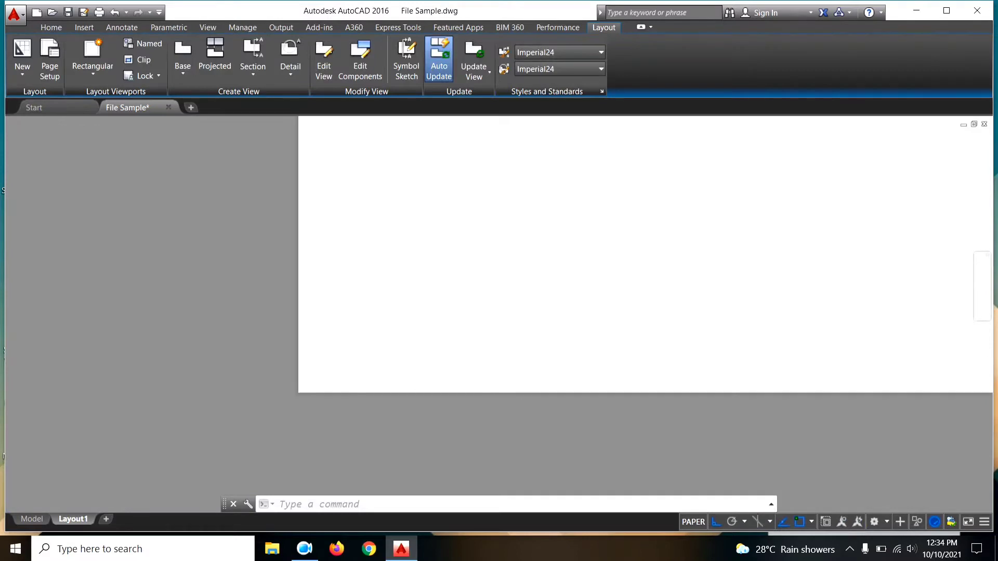
scroll(452, 395, down, 5)
mouse_move(629, 392)
middle_down()
mouse_move(552, 369)
mouse_move(445, 394)
mouse_move(498, 396)
middle_up()
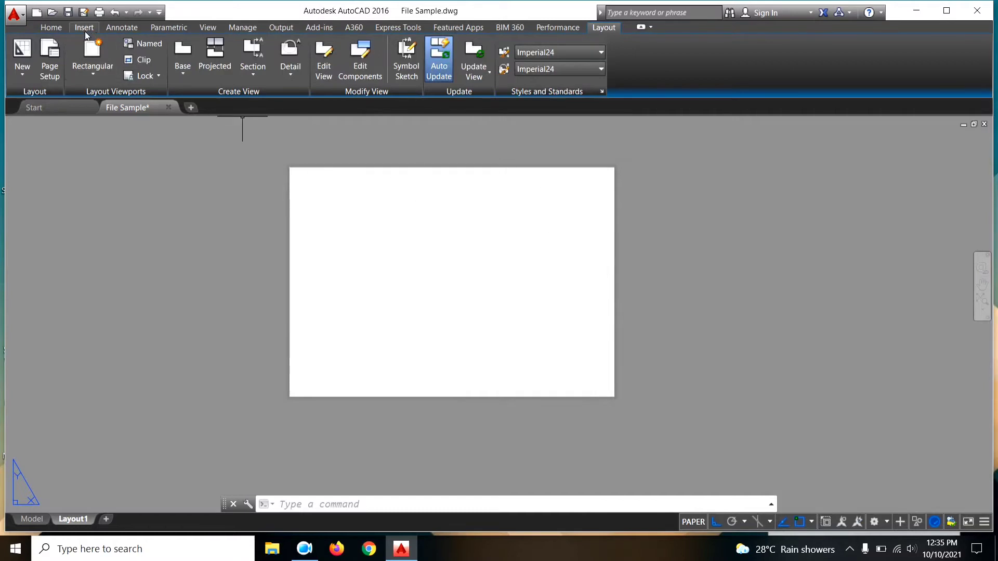
Choose New Sample Title Block.dwg in the Insert dialog and start placing it
click(90, 28)
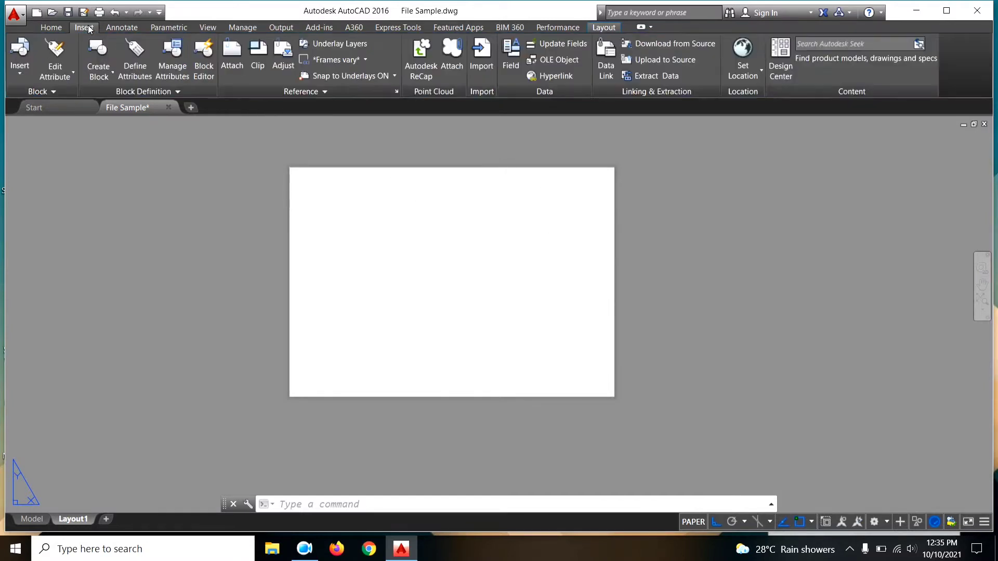
click(21, 73)
click(55, 219)
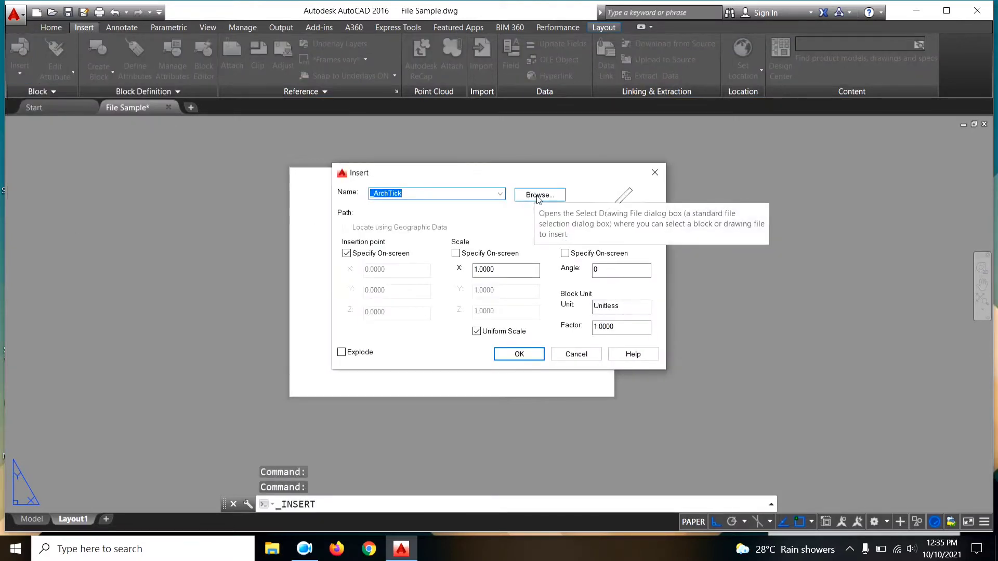
click(539, 194)
scroll(484, 207, down, 1)
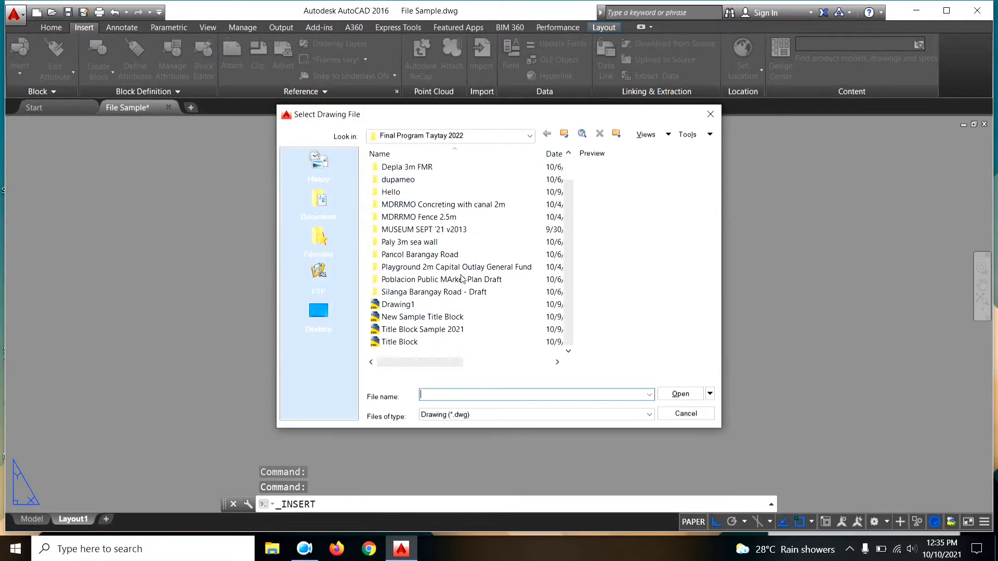
click(428, 320)
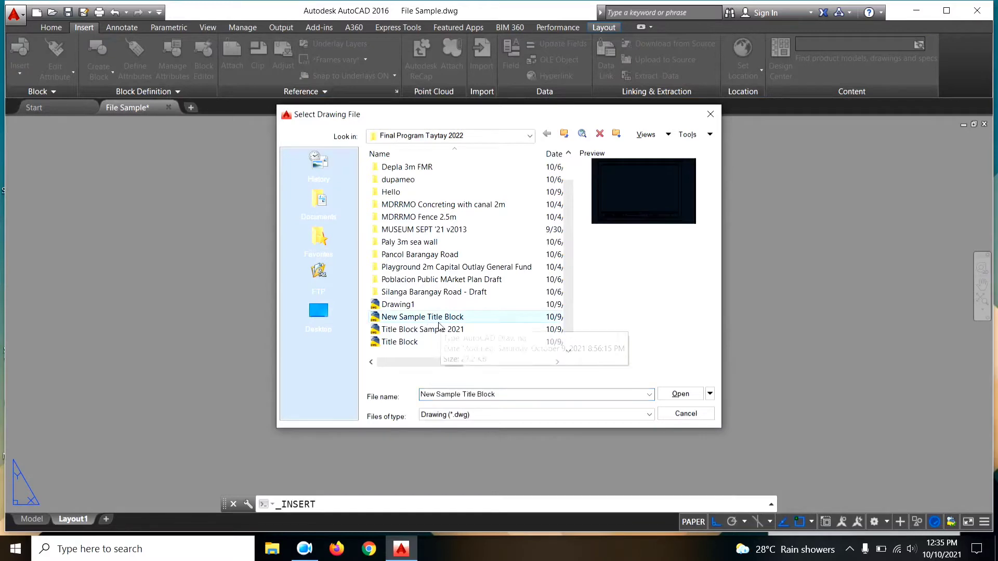
click(681, 395)
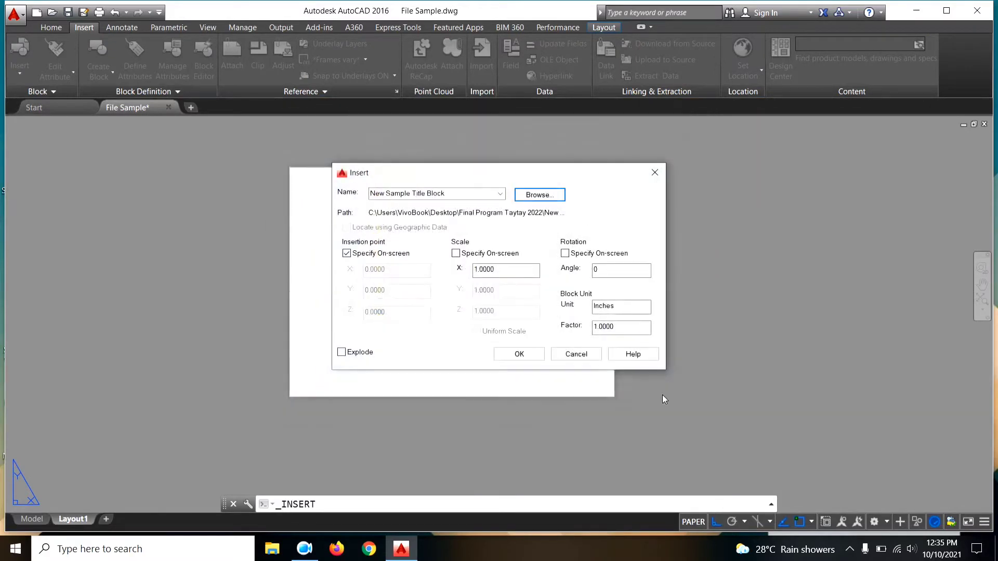
click(525, 356)
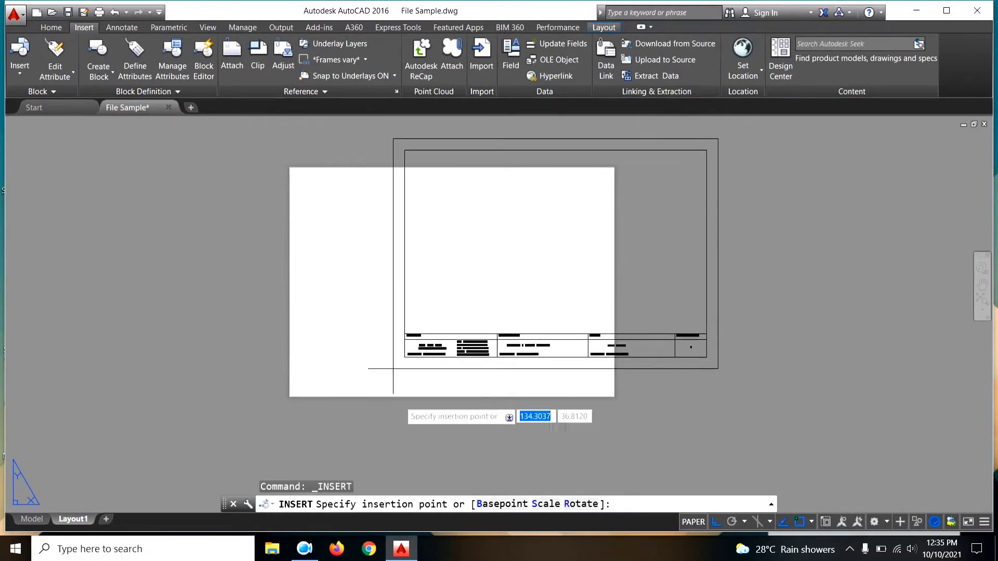
Place the title block at the lower-left corner of the A3 sheet
scroll(311, 420, up, 3)
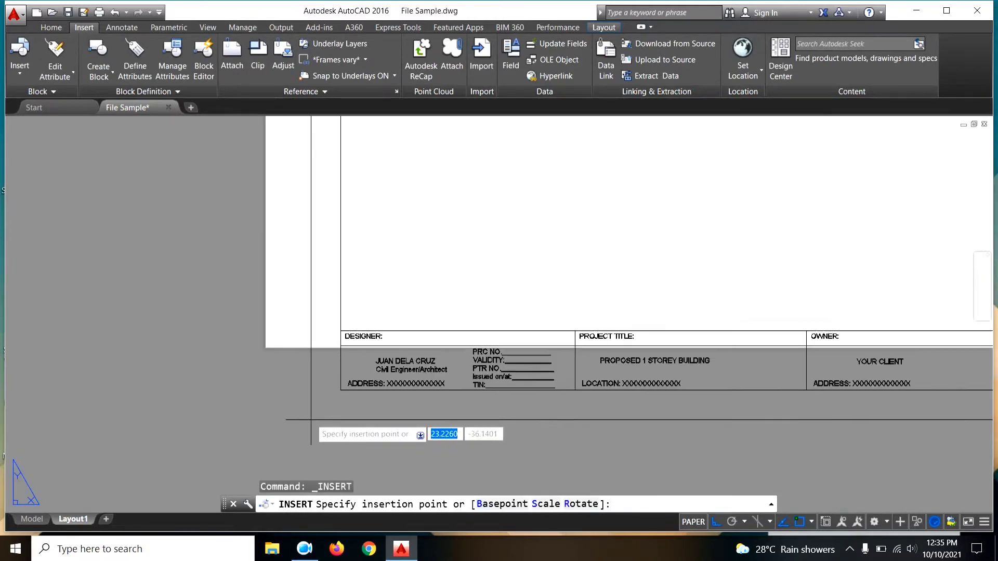
click(266, 349)
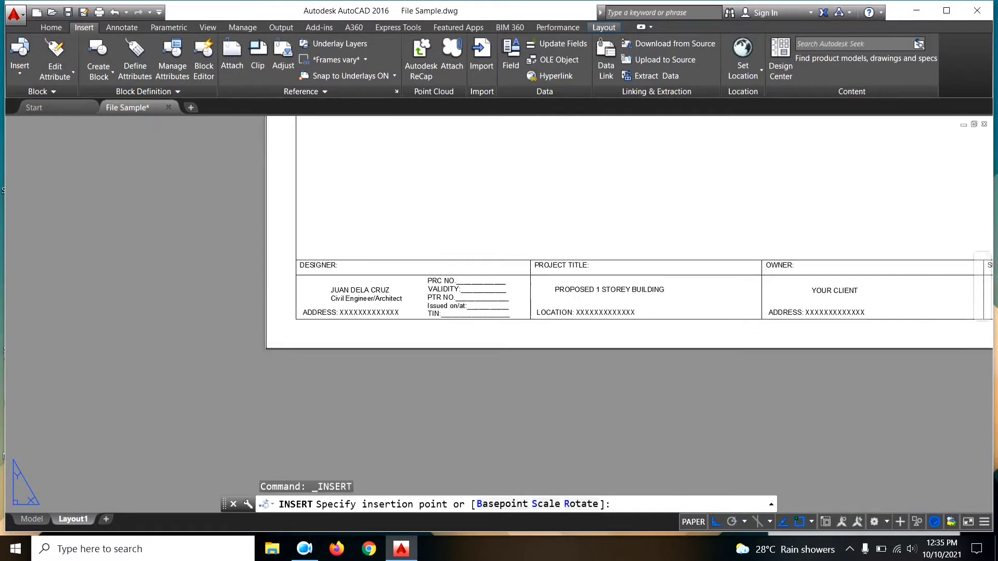
scroll(245, 312, down, 3)
middle_drag(404, 363, 542, 384)
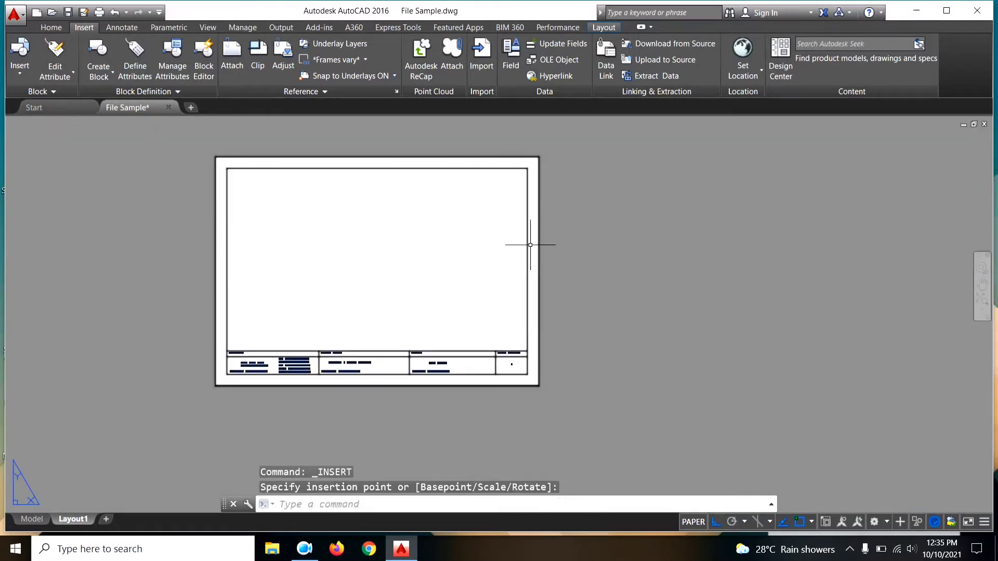
mouse_move(602, 320)
middle_down()
mouse_move(638, 309)
mouse_move(639, 326)
middle_up()
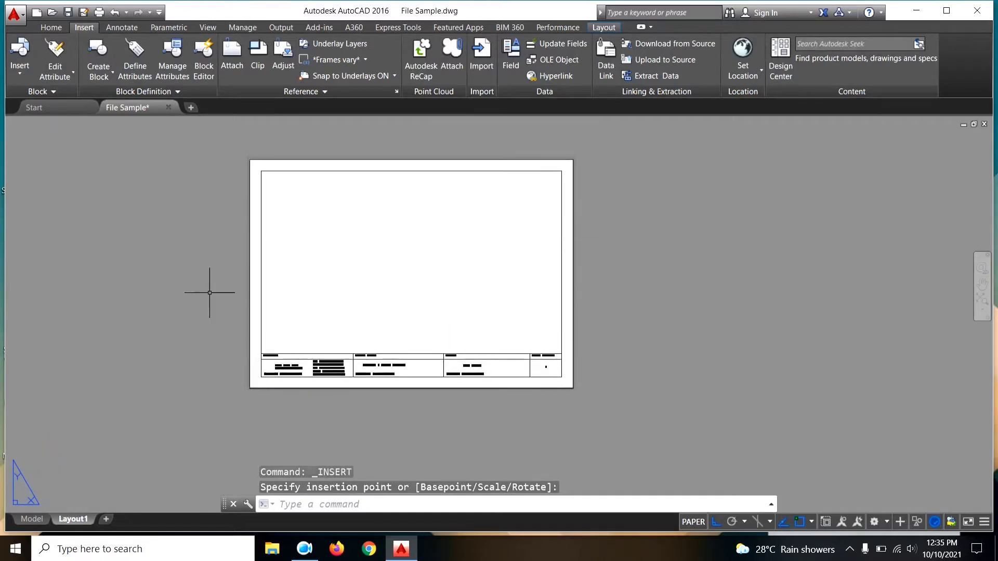
middle_drag(616, 372, 610, 370)
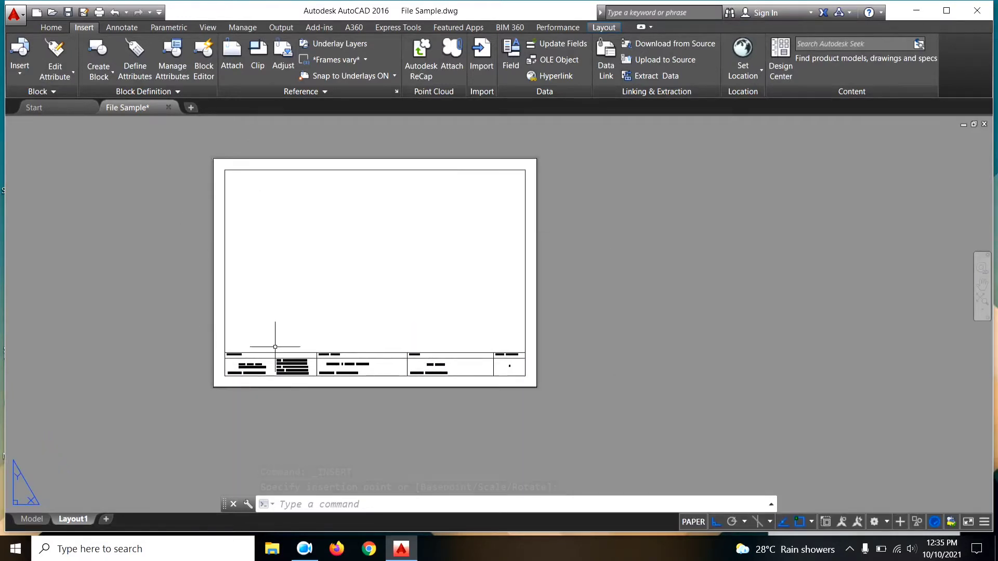
middle_drag(579, 403, 607, 397)
Zoom around to check the placed title block and select it
scroll(311, 408, up, 3)
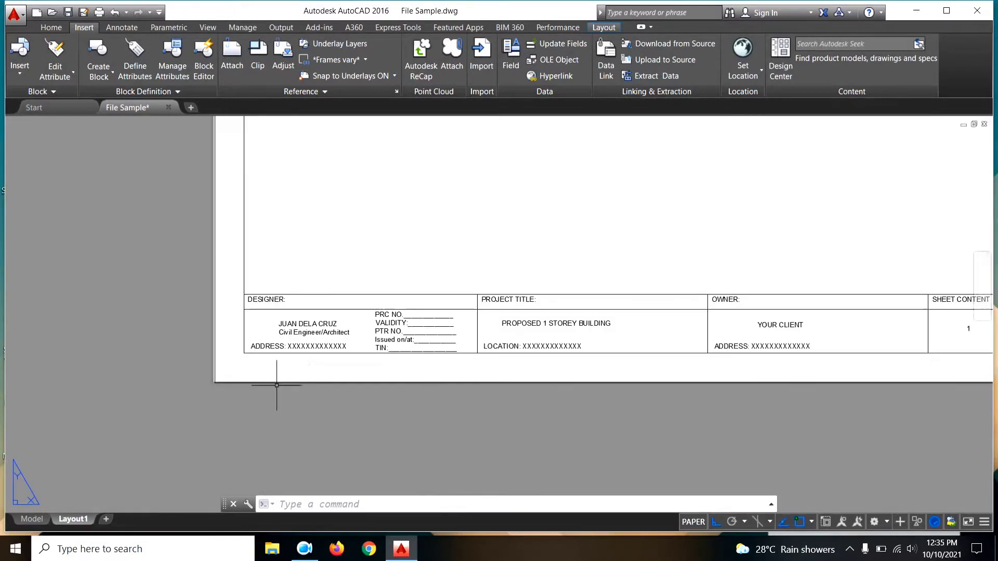
scroll(278, 390, down, 2)
scroll(263, 352, down, 1)
scroll(289, 322, up, 4)
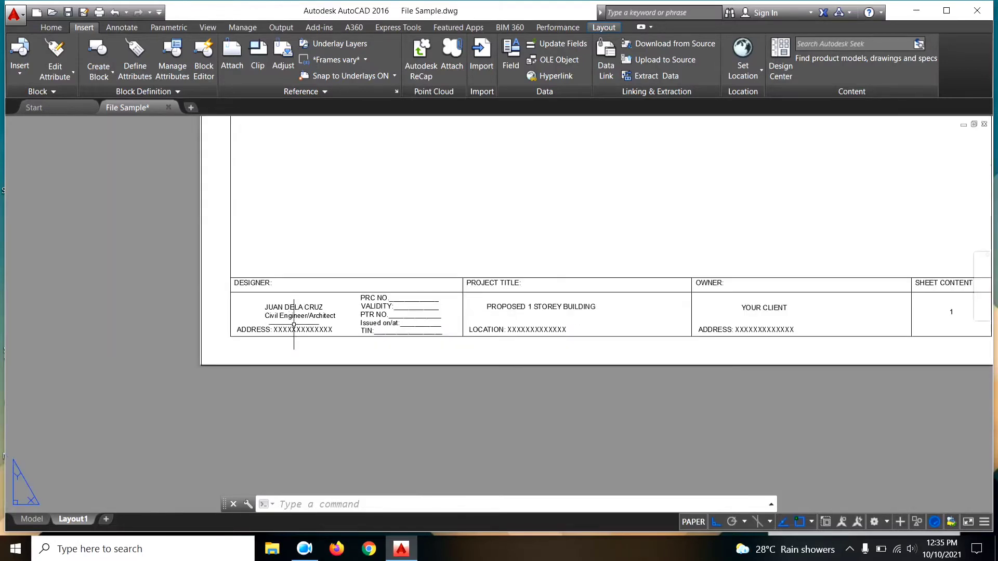
scroll(437, 332, down, 2)
scroll(431, 343, up, 1)
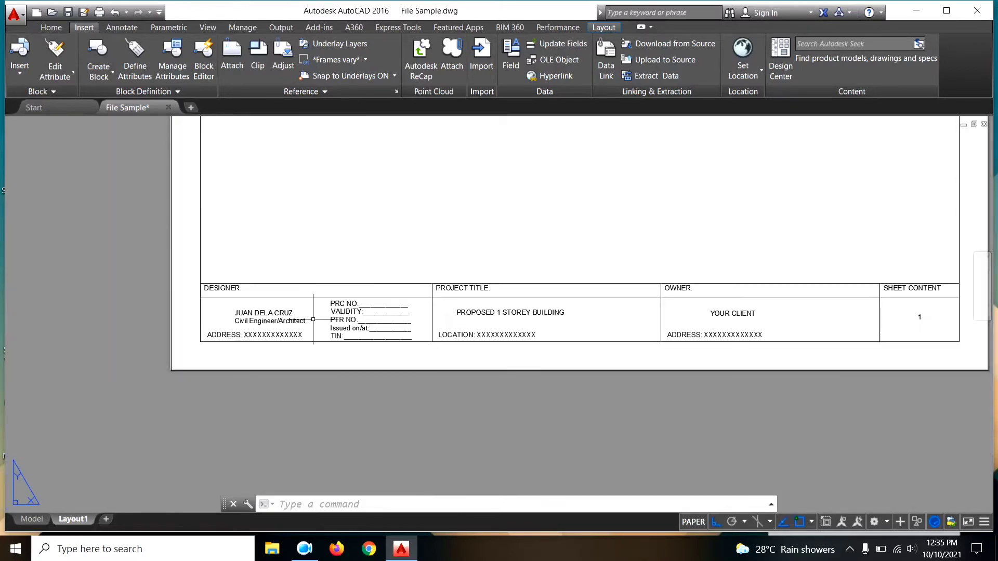
scroll(317, 322, down, 2)
scroll(281, 325, up, 2)
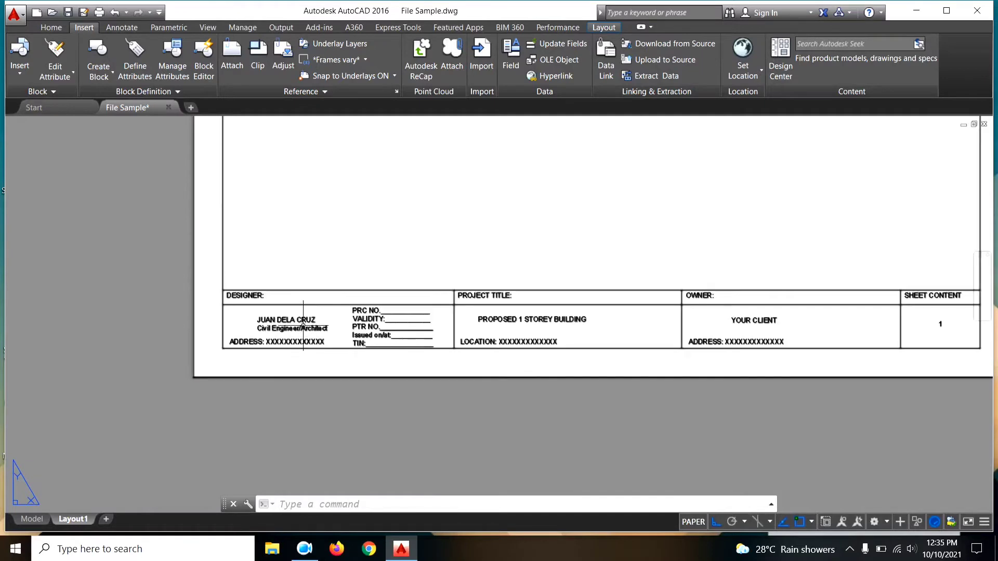
click(298, 317)
scroll(421, 378, down, 1)
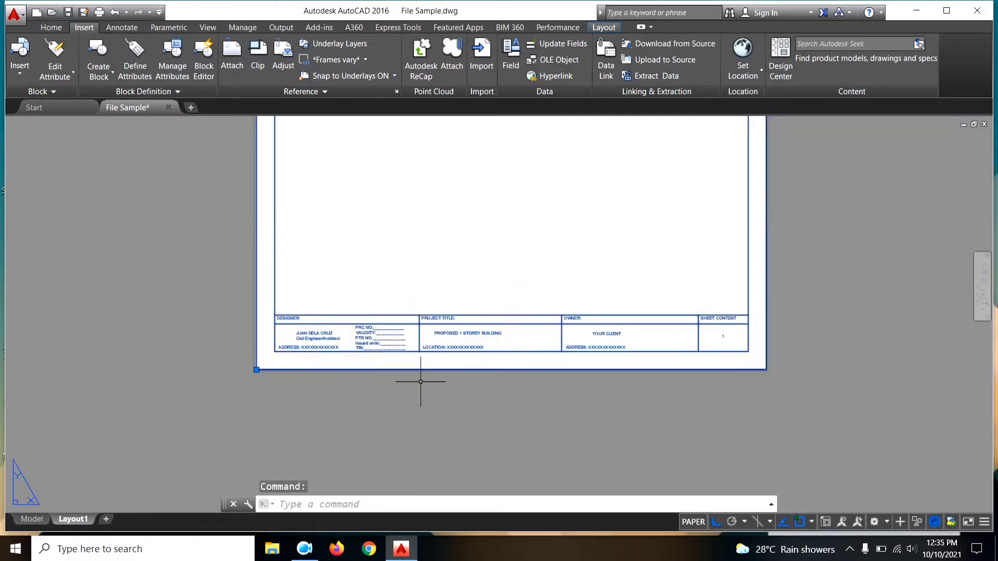
scroll(421, 379, down, 1)
Explode the inserted title block into separate lines and text objects
key(Escape)
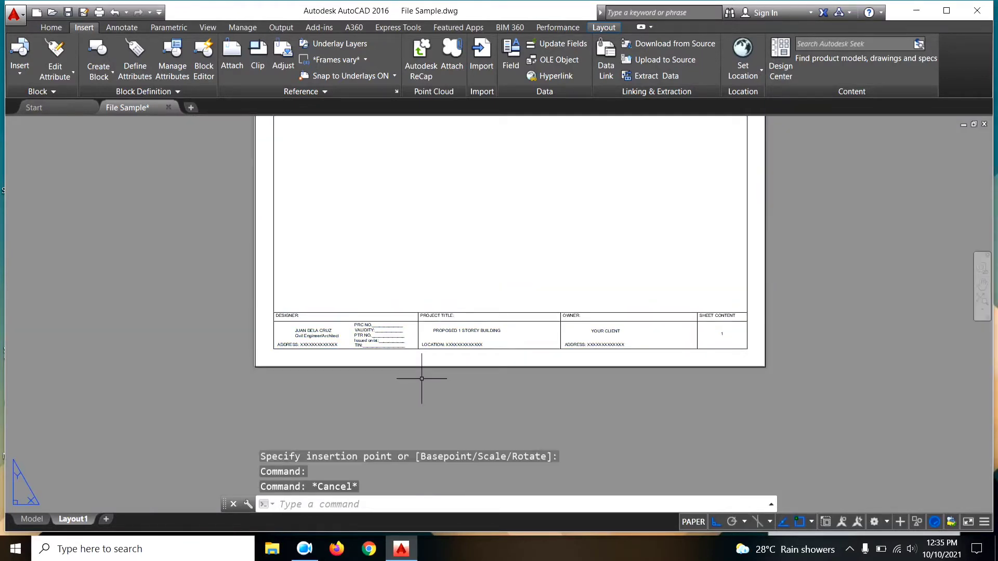
text(EXP)
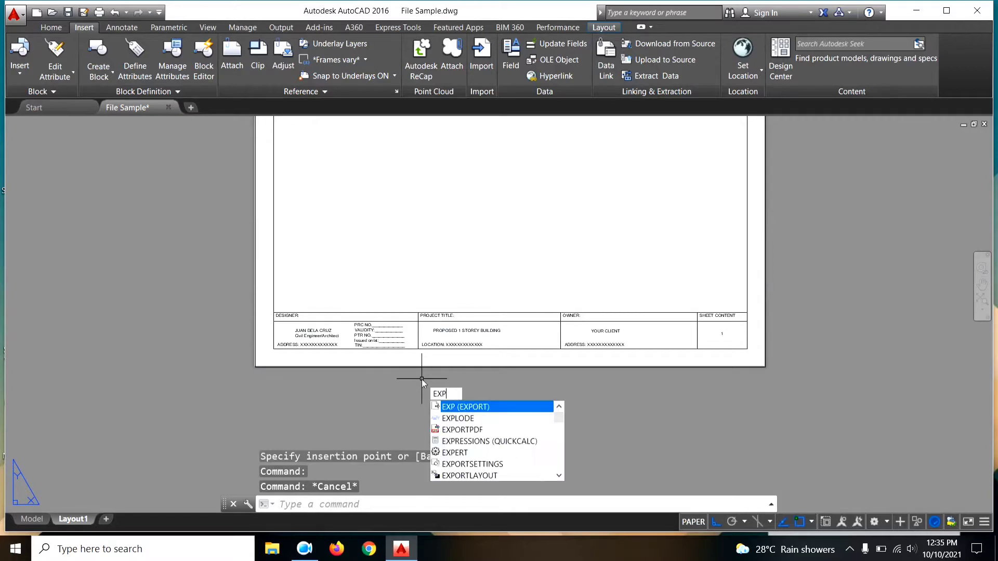
text(L)
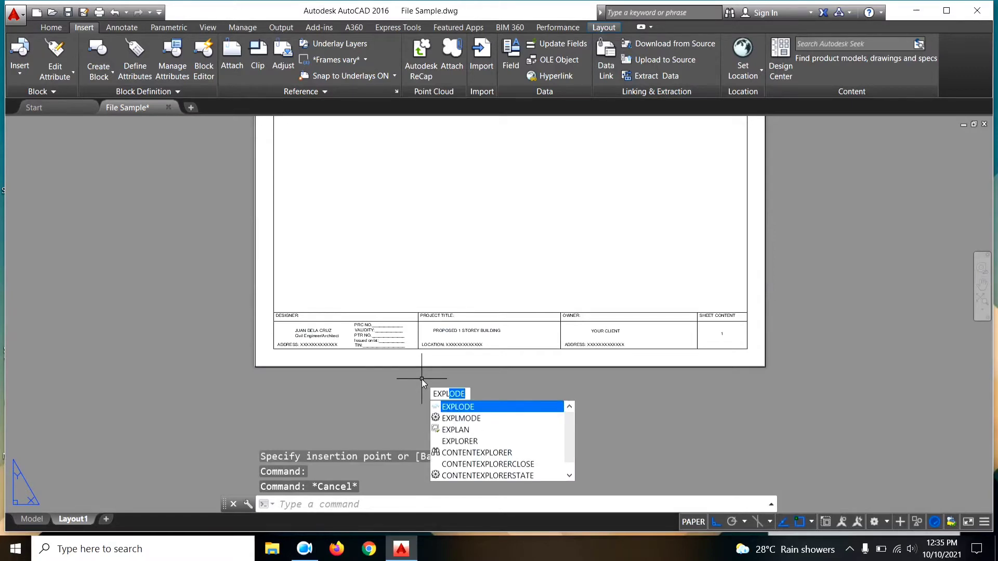
key(Return)
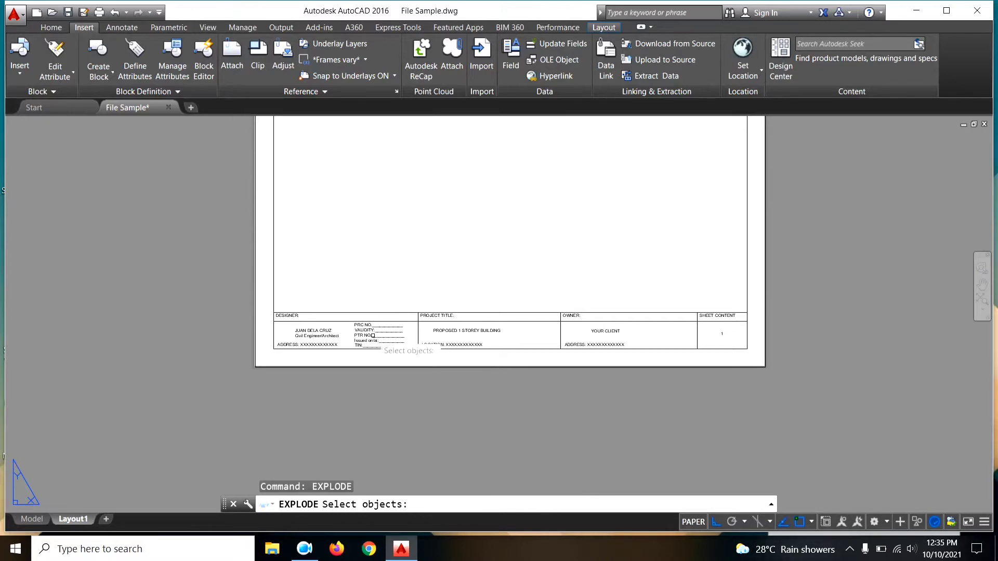
click(367, 335)
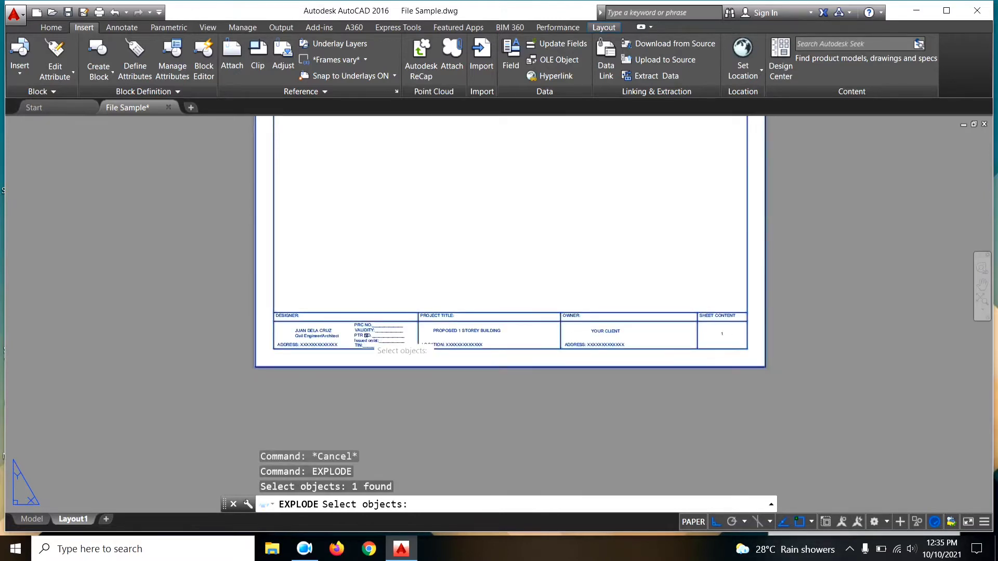
key(Return)
scroll(307, 334, up, 2)
click(317, 328)
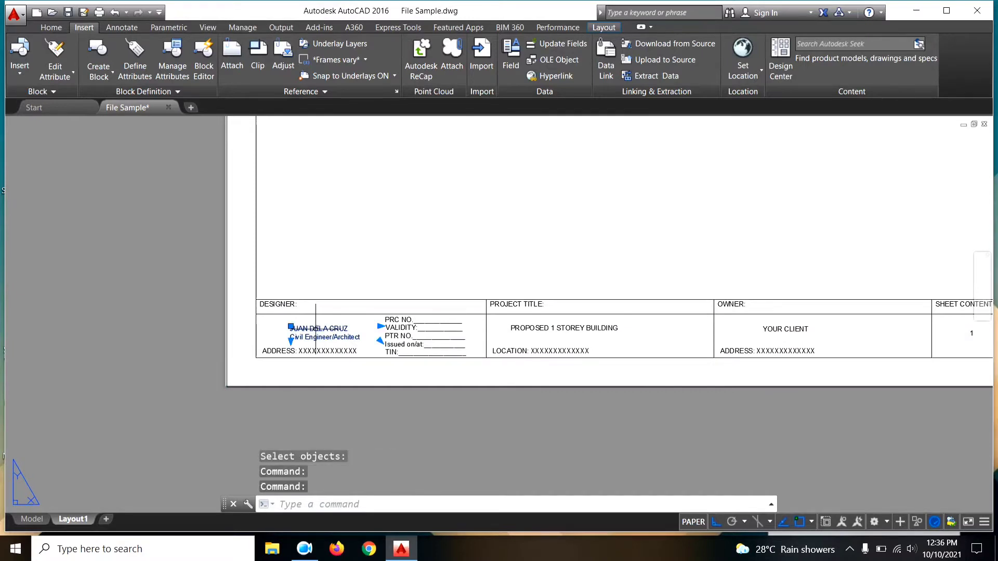
Replace the designer name text in the title block with the new designer's name
double_click(316, 328)
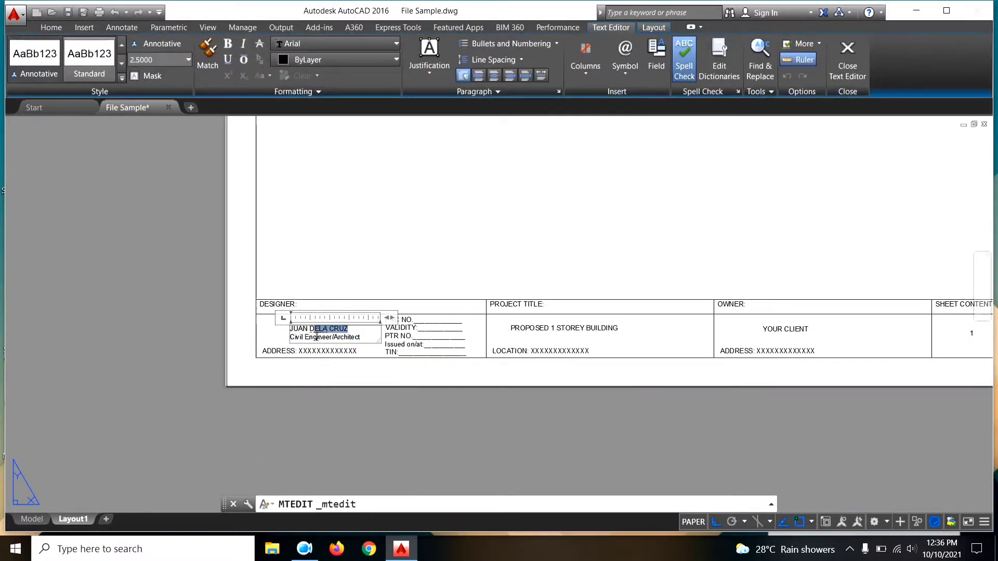
drag(316, 337, 289, 336)
text(SIMPLENG INHINYERO)
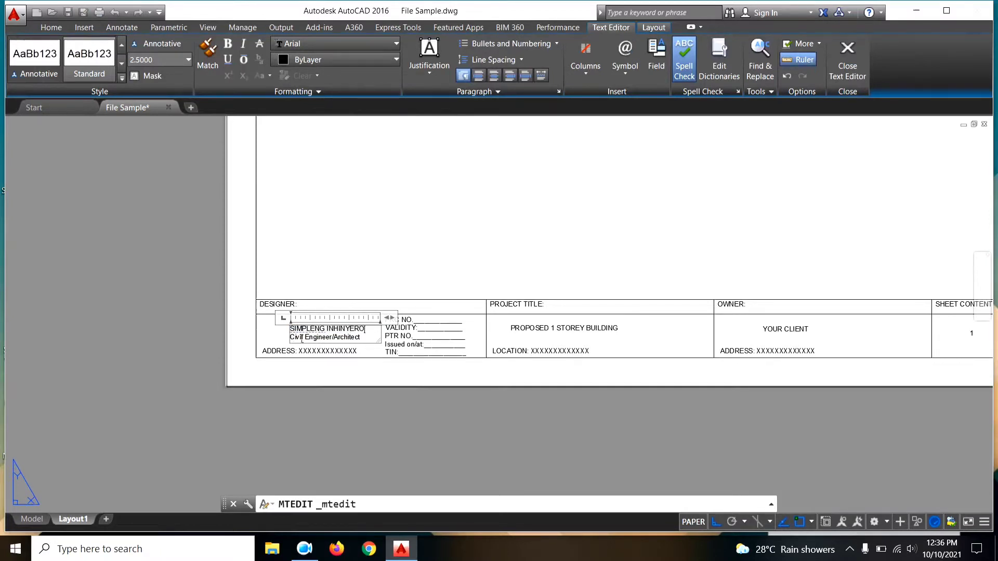
click(388, 387)
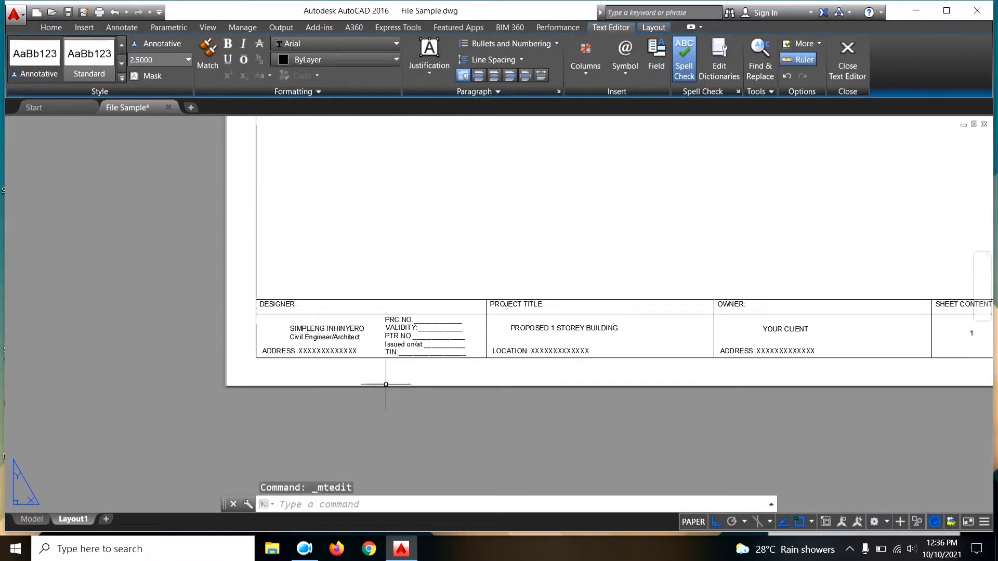
scroll(338, 395, up, 2)
scroll(337, 339, down, 2)
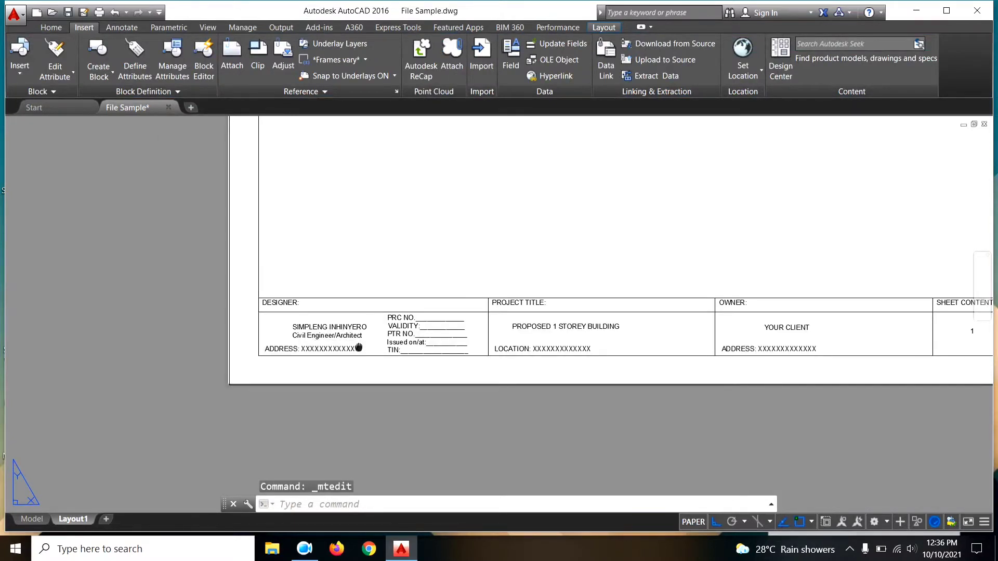
middle_drag(359, 376, 317, 374)
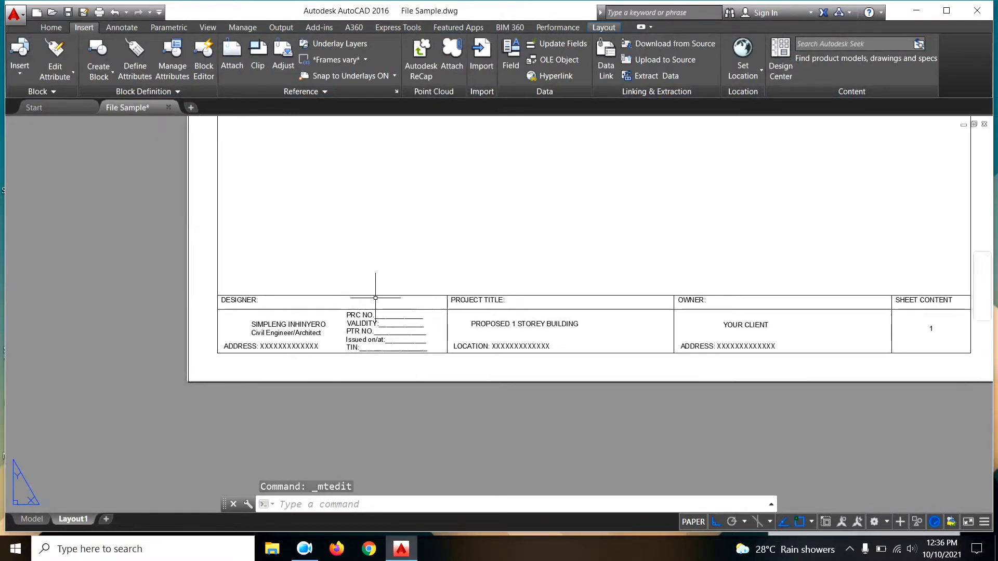
middle_drag(397, 347, 240, 385)
Replace YOUR CLIENT in the OWNER field with the owner's full name
scroll(403, 355, up, 2)
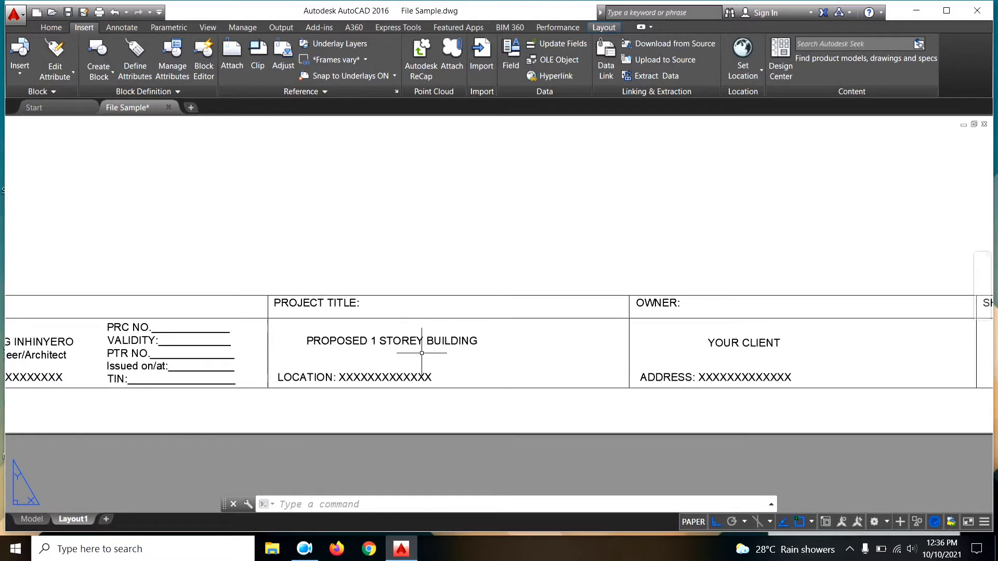
middle_drag(415, 397, 399, 375)
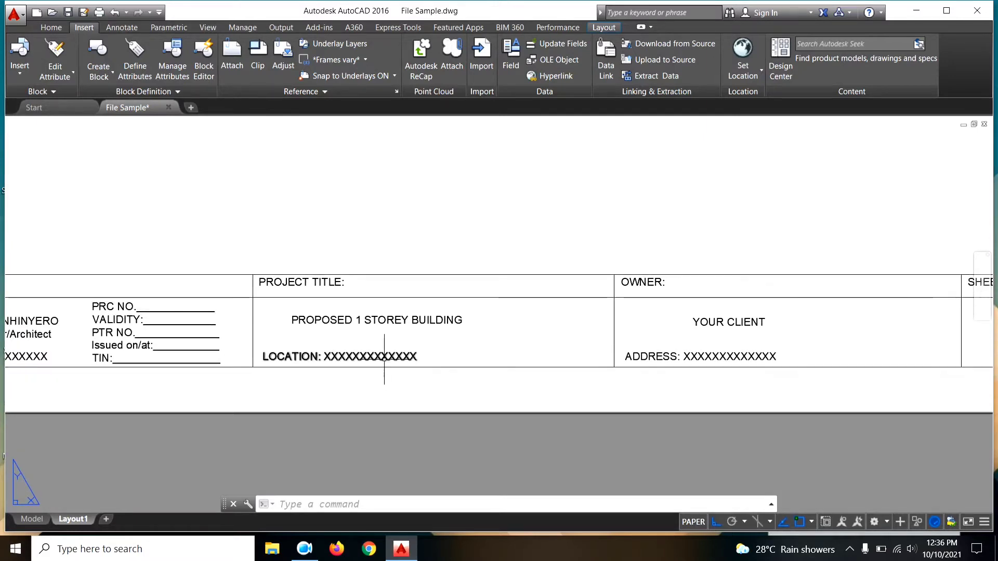
middle_drag(617, 349, 326, 348)
middle_drag(421, 314, 367, 373)
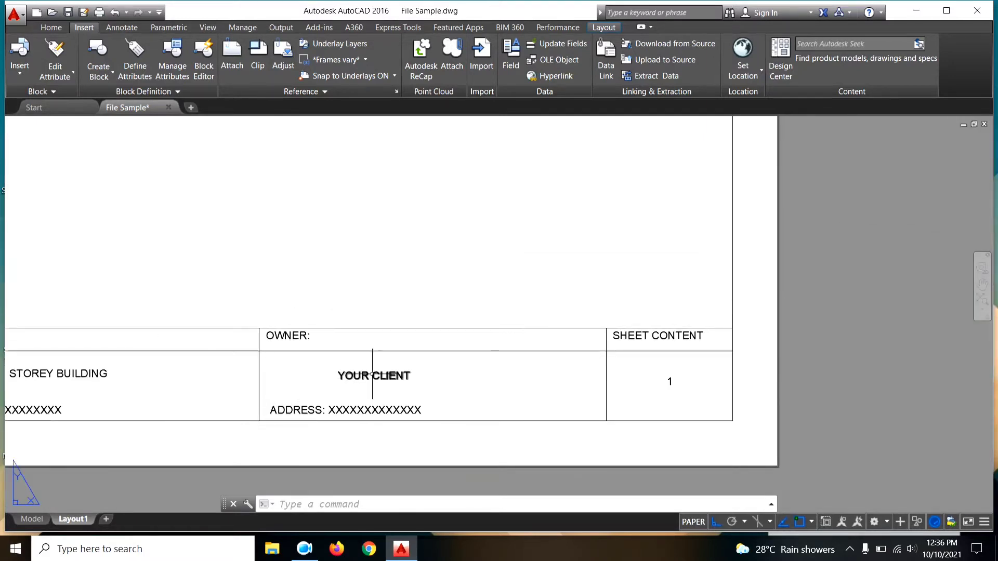
double_click(372, 375)
drag(428, 379, 306, 374)
text(J)
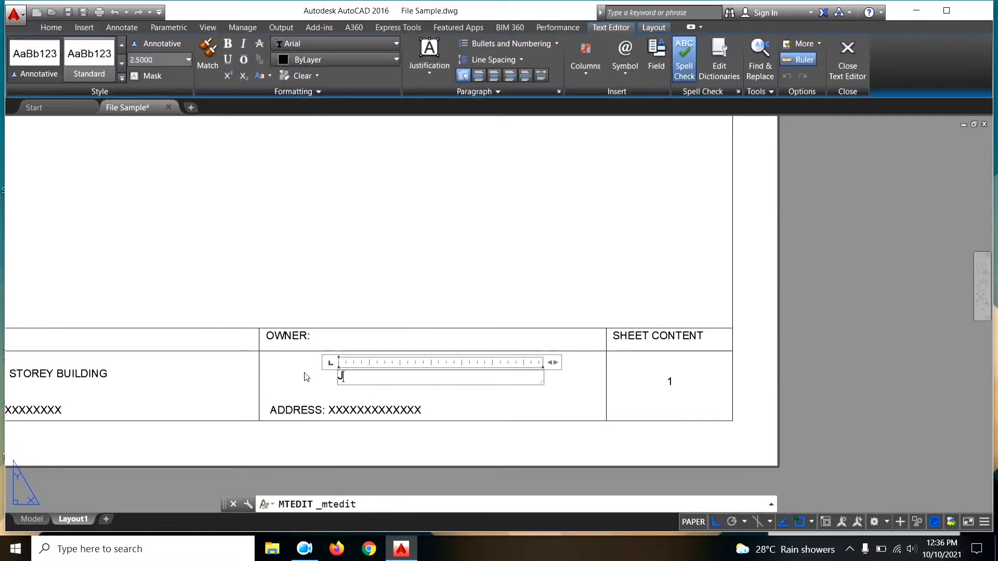
text(UNA)
key(BackSpace)
key(BackSpace)
text(AN)
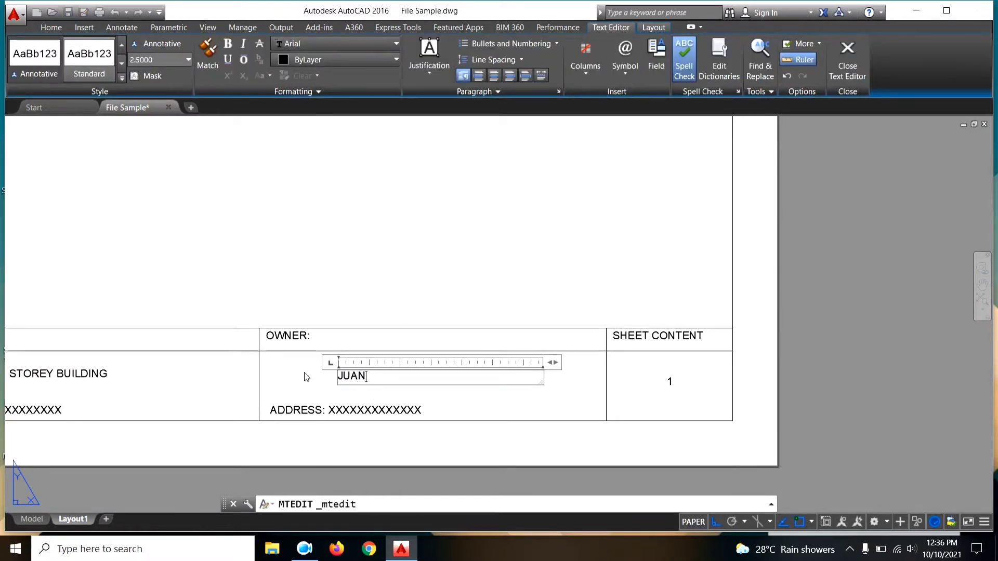
text( DELA CRUZ)
click(598, 378)
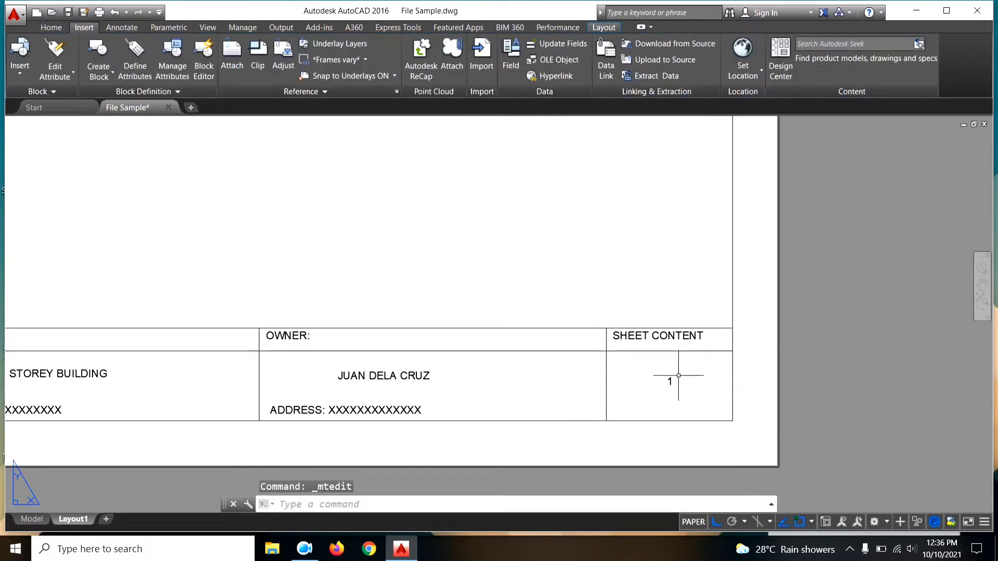
Zoom out and centre the whole A3 sheet to review the edited title block
scroll(643, 367, down, 4)
scroll(598, 360, down, 1)
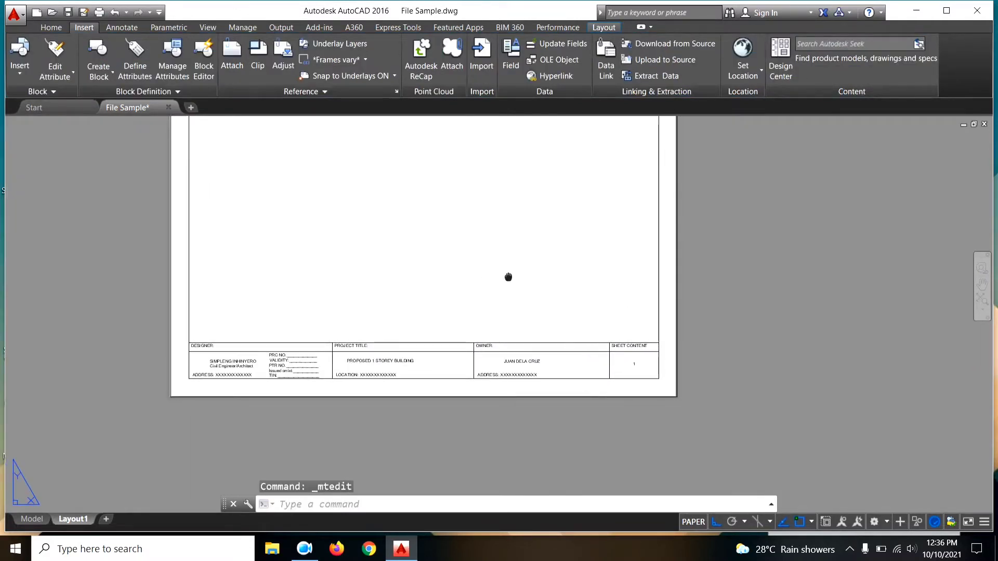
scroll(535, 394, up, 1)
scroll(506, 412, up, 2)
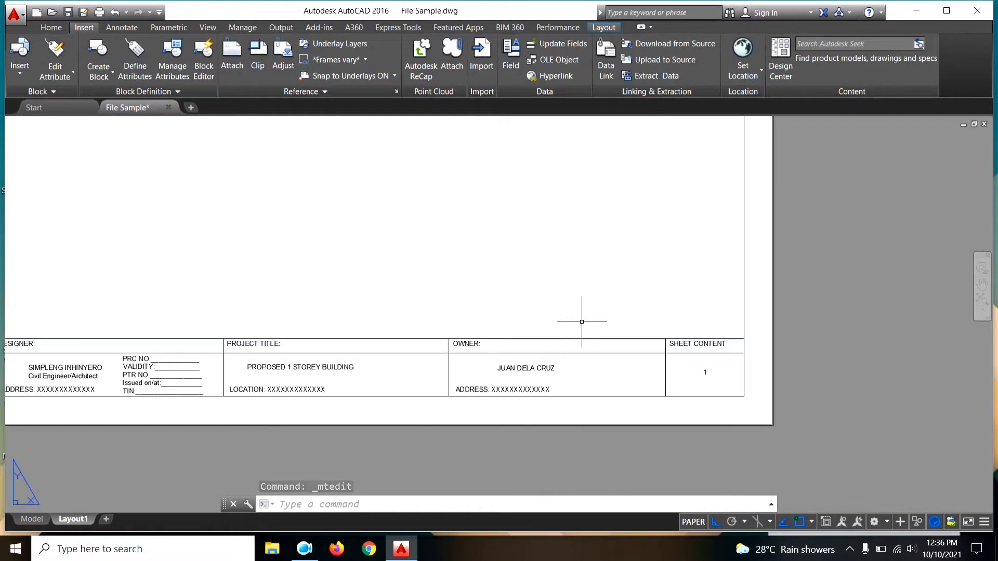
scroll(582, 321, down, 4)
middle_drag(691, 289, 610, 307)
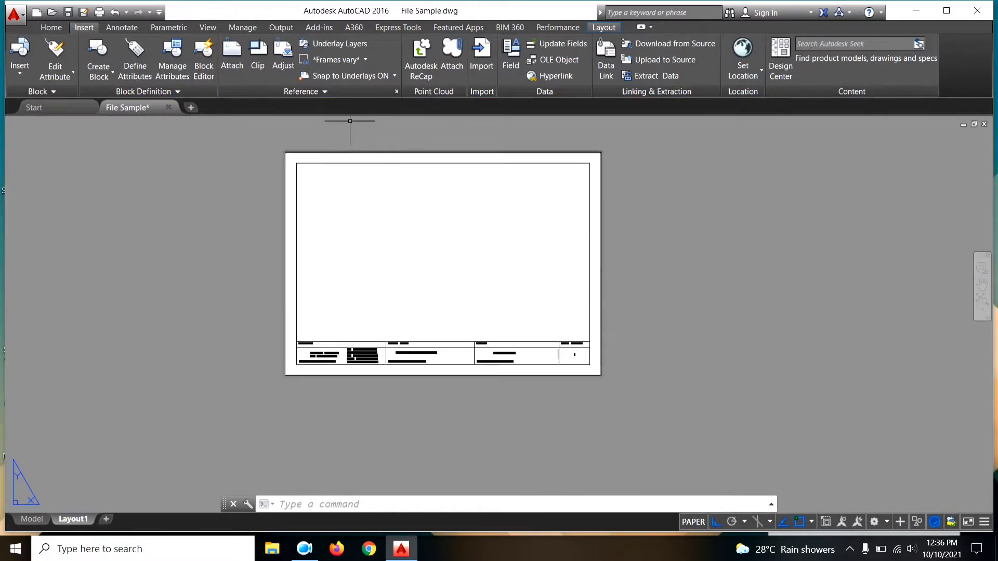
scroll(359, 135, up, 2)
scroll(265, 151, down, 2)
scroll(283, 177, up, 2)
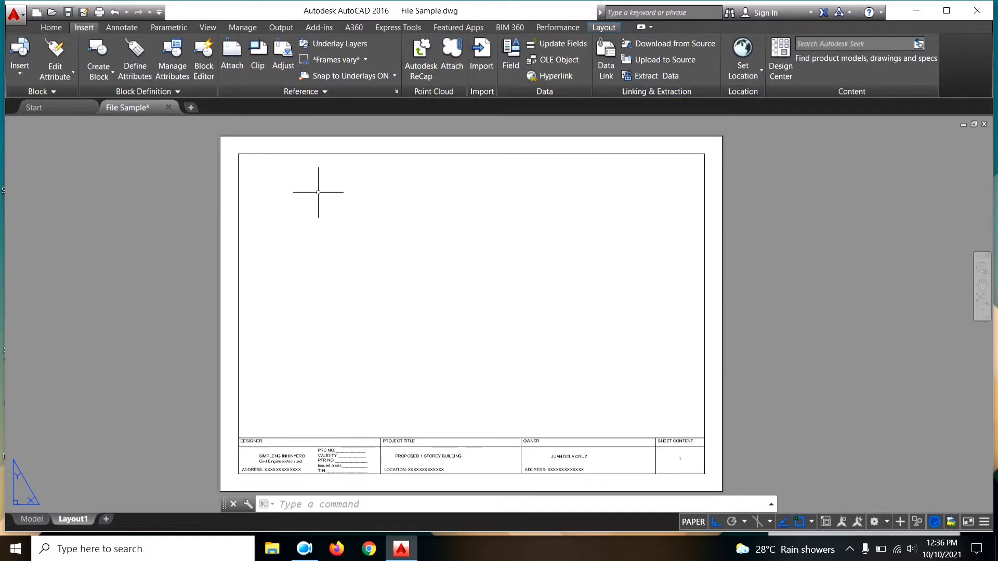
middle_drag(318, 192, 324, 200)
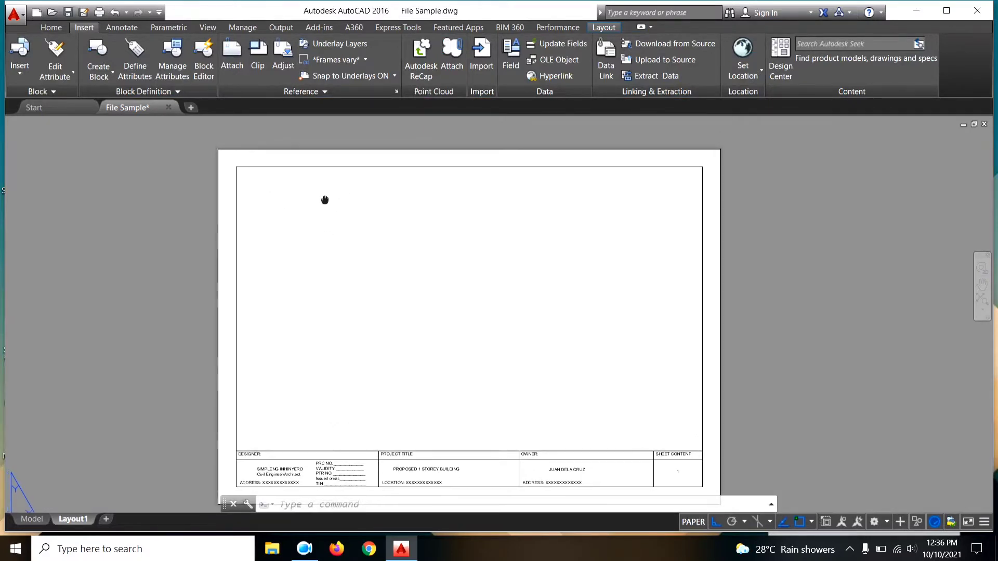
middle_drag(349, 257, 357, 267)
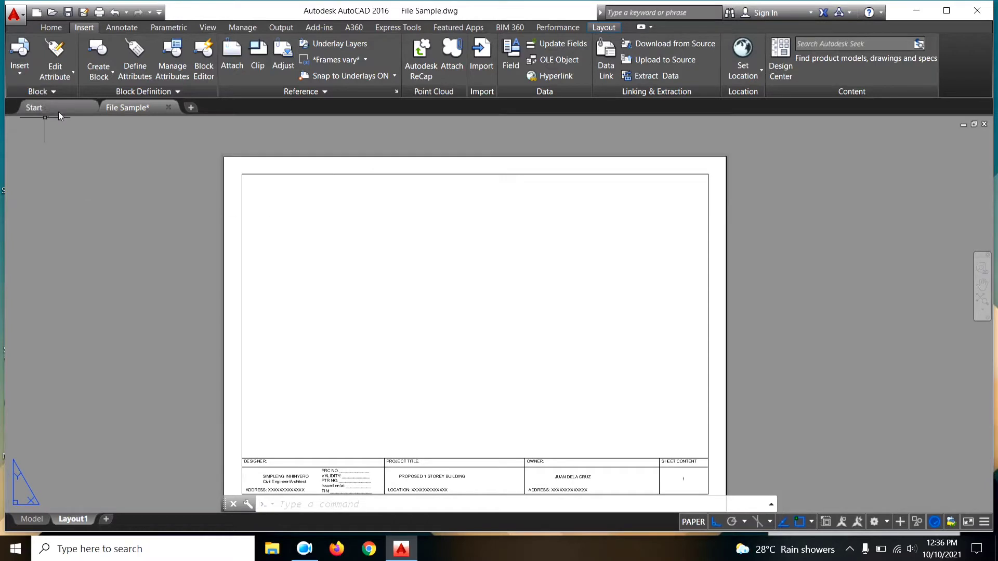
Draw a small circle at the sheet's upper left with a horizontal line extending right
click(54, 26)
click(79, 50)
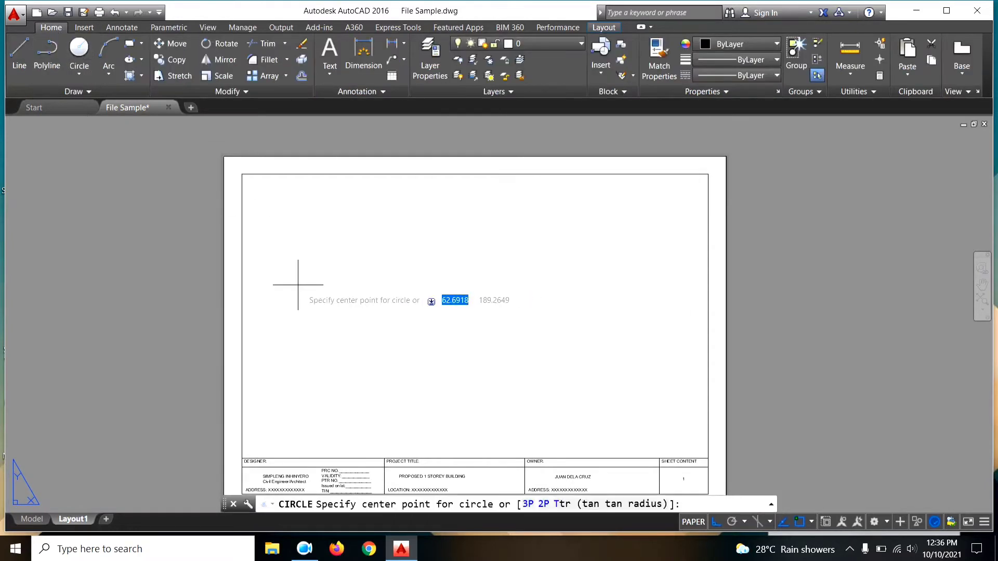
scroll(288, 275, up, 2)
click(266, 231)
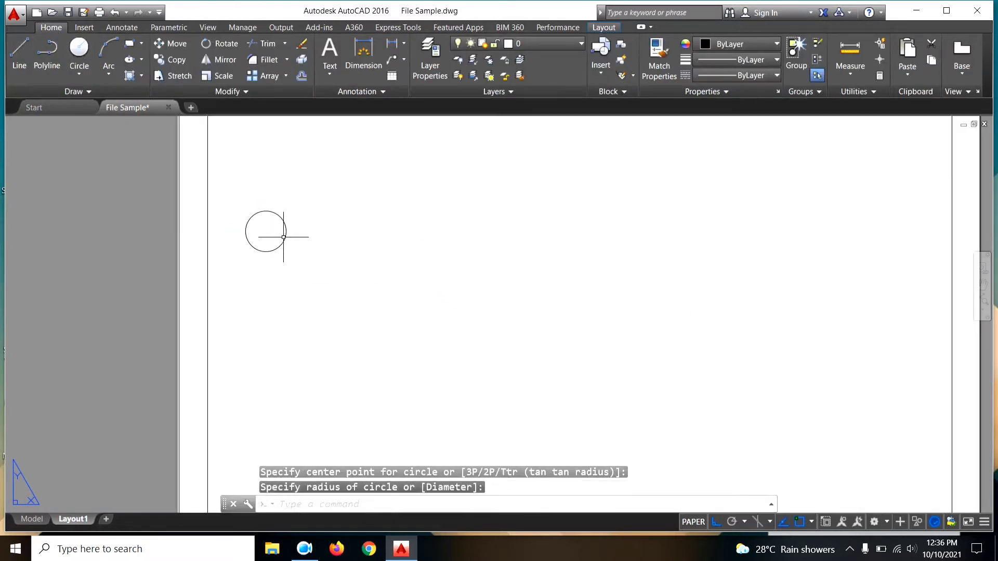
click(20, 55)
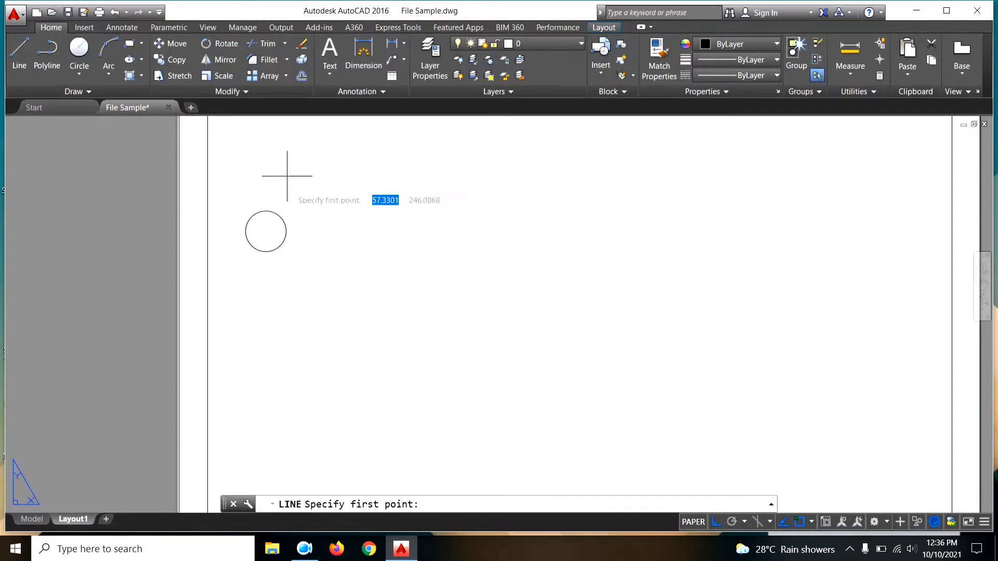
click(285, 232)
click(557, 251)
scroll(363, 265, down, 4)
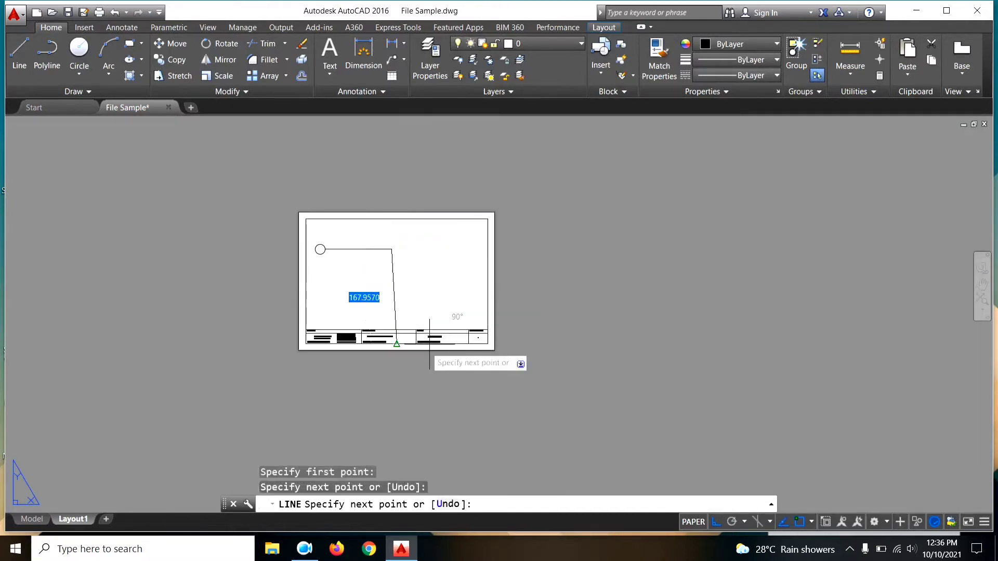
scroll(348, 332, up, 3)
key(Escape)
Start copying the PROPOSED 1 STOREY BUILDING title text from a picked base point
click(364, 303)
text(co)
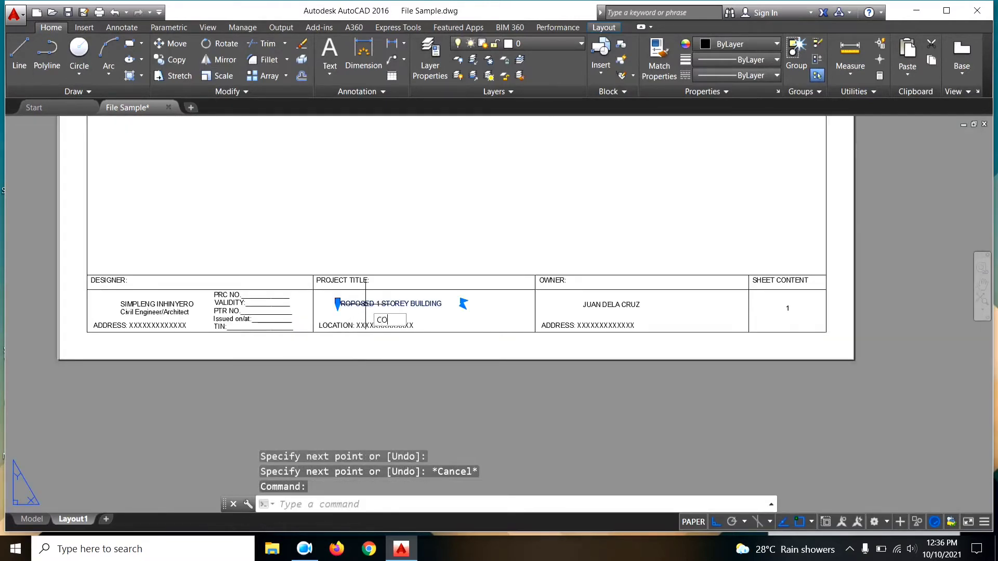
key(Return)
click(367, 304)
scroll(392, 294, down, 5)
scroll(398, 289, up, 5)
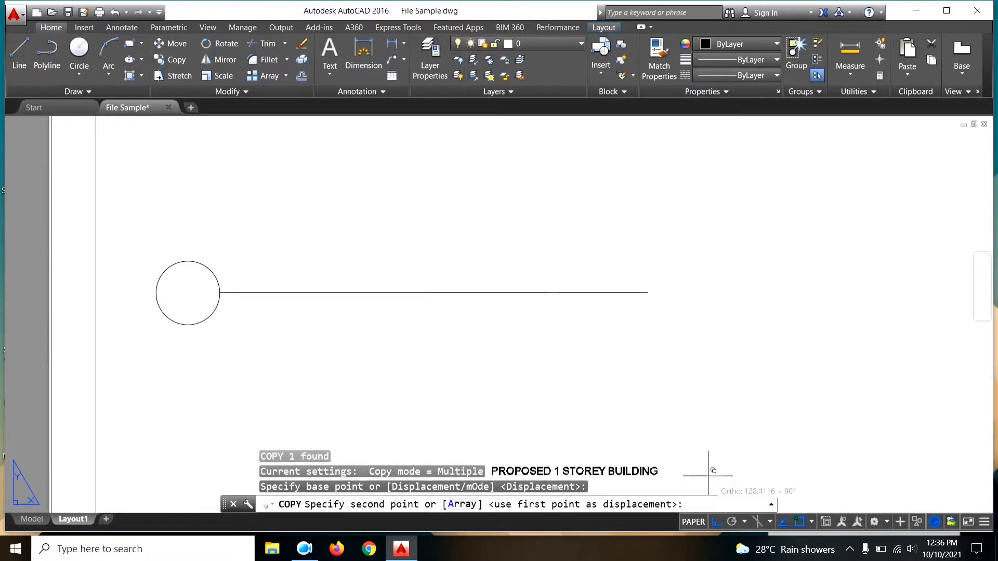
Retype the title as FLOOR PLAN with a text height of 3.5
key(F8)
key(Escape)
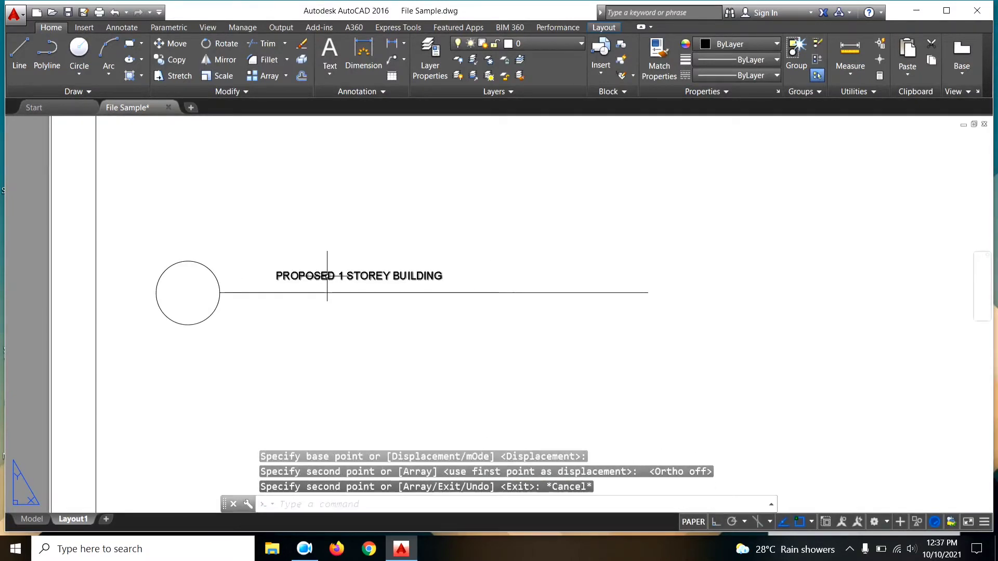
double_click(331, 285)
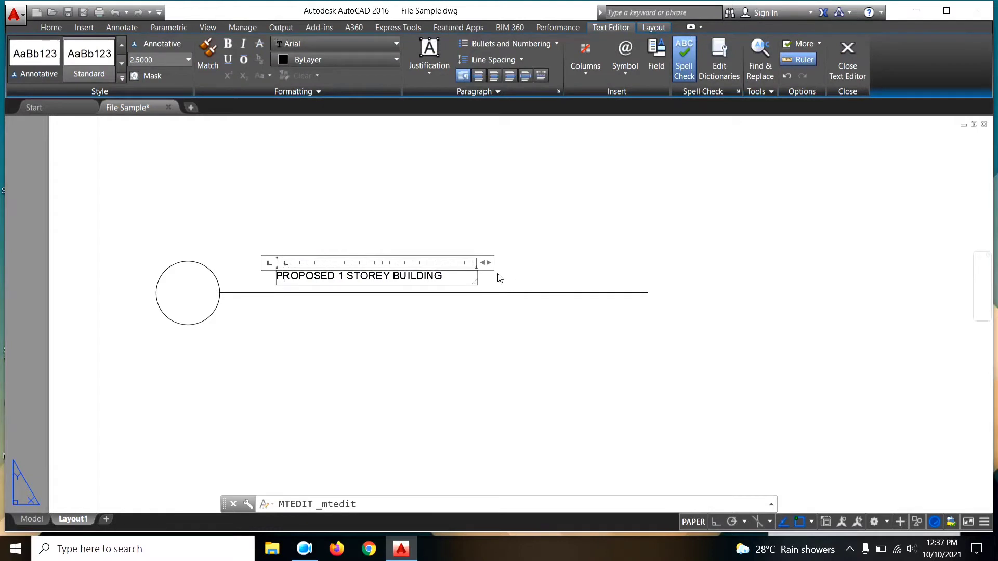
key(ctrl+a)
text(F)
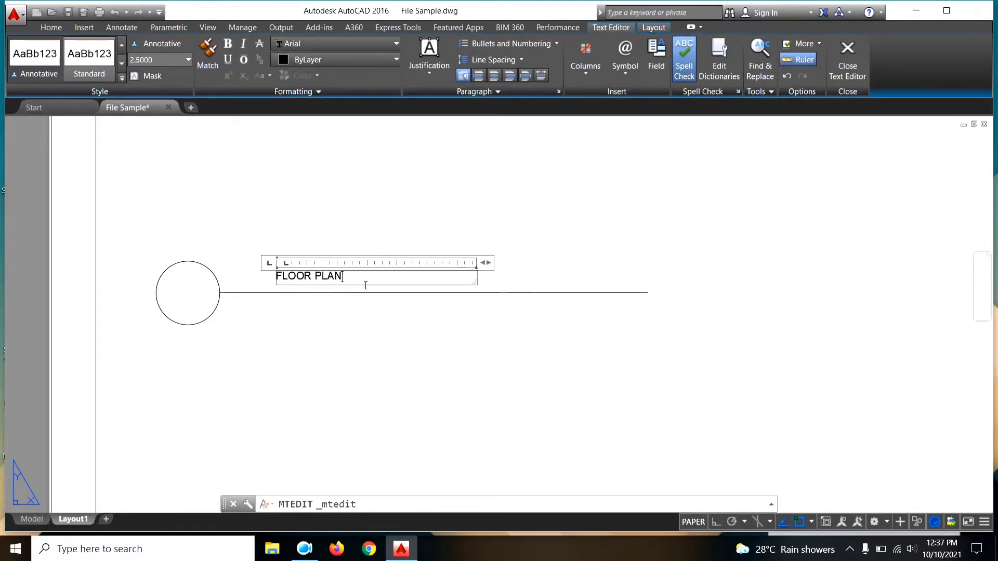
key(ctrl+a)
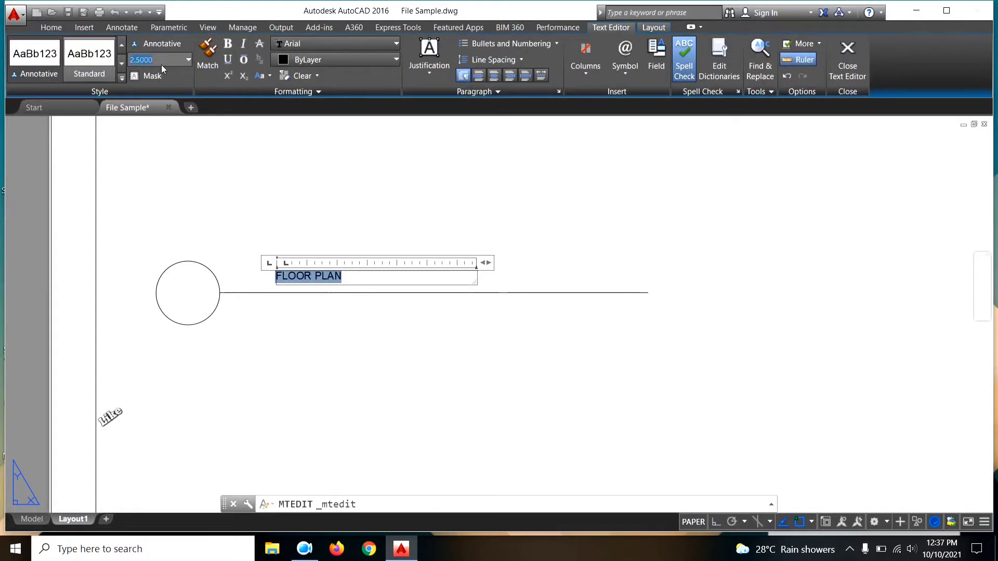
text(3.5)
key(Return)
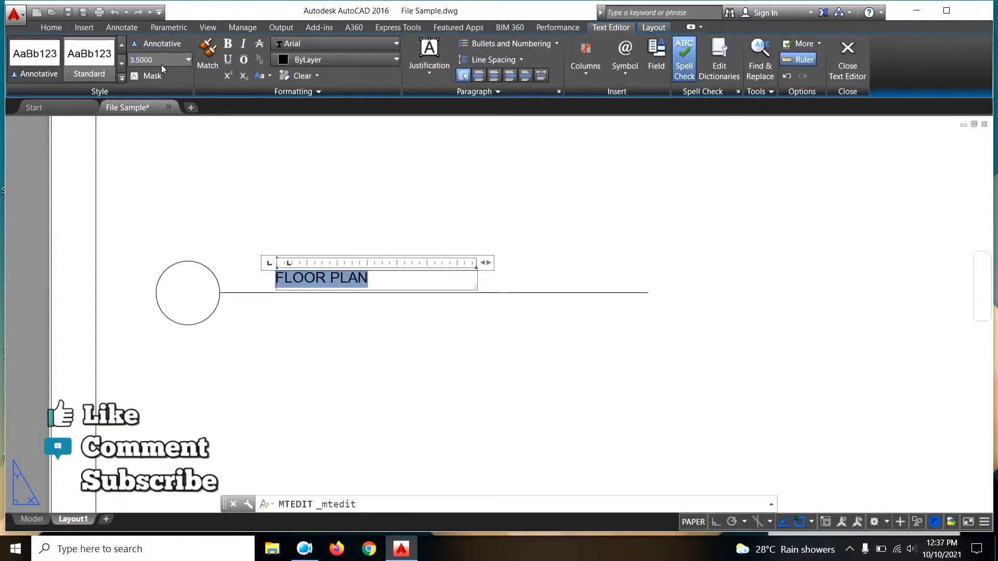
click(356, 291)
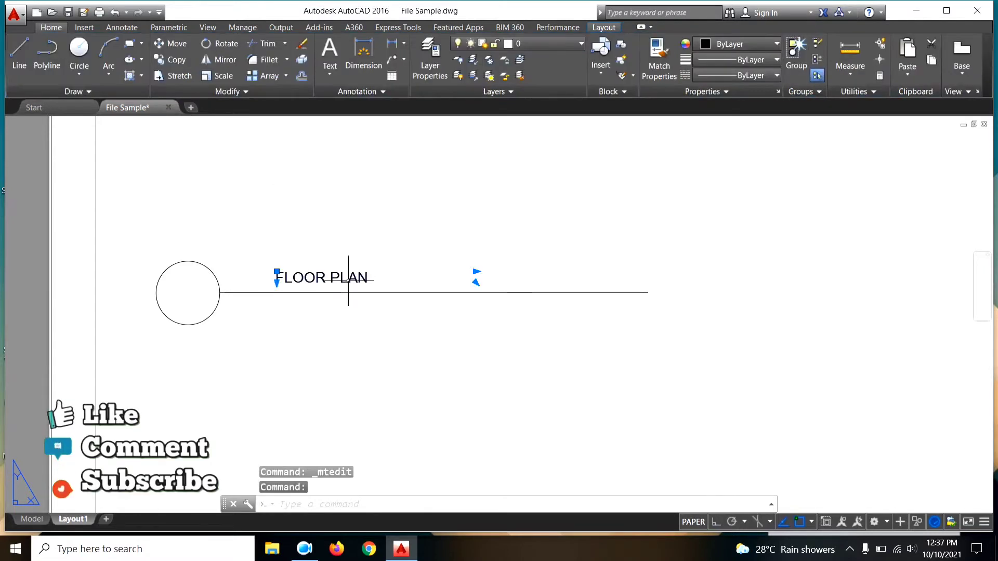
Move the FLOOR PLAN text further right along the line
text(m)
key(Return)
click(437, 363)
click(526, 363)
scroll(492, 300, down, 4)
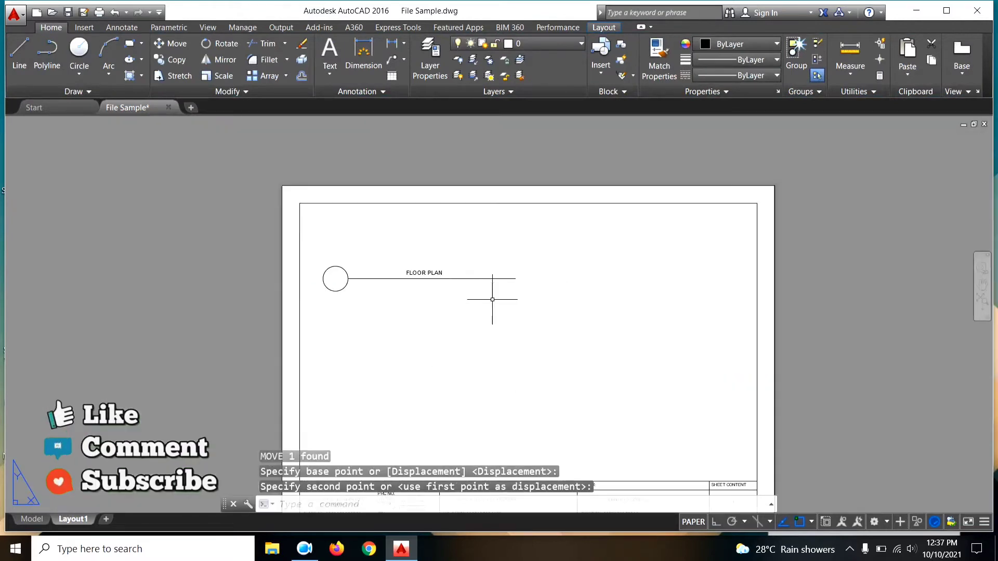
scroll(423, 211, up, 3)
Copy the FLOOR PLAN text to just below the line
click(424, 224)
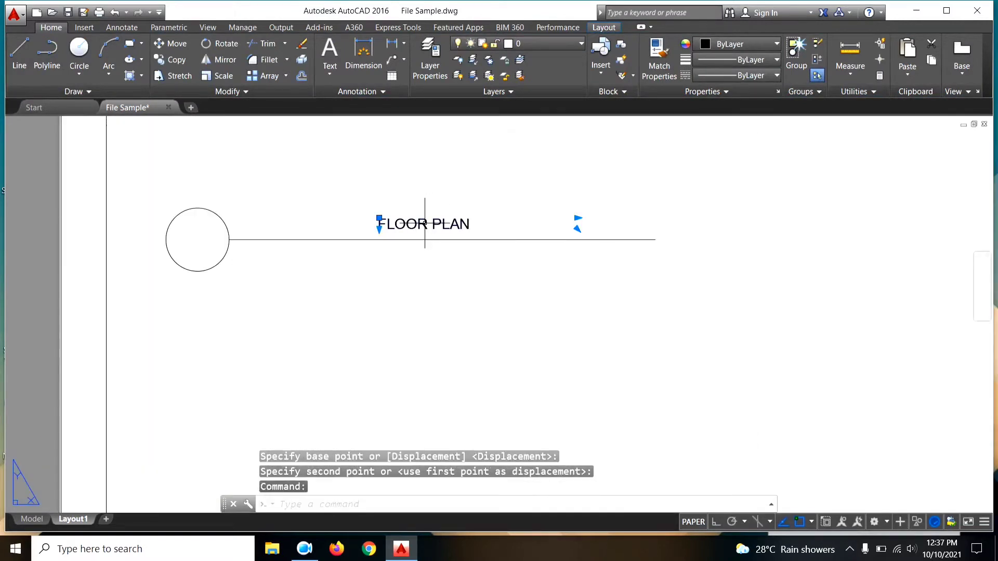
text(c)
key(Return)
click(425, 223)
click(294, 254)
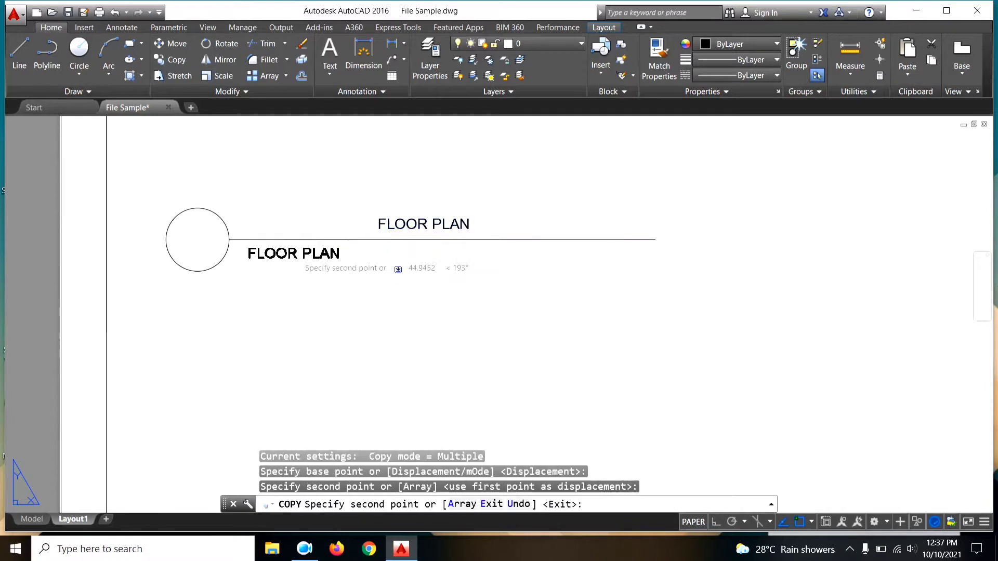
key(Escape)
Edit the copied text to read 'SCALE:' followed by a tab and 1:100
double_click(328, 257)
drag(341, 257, 245, 256)
text(SCALE:)
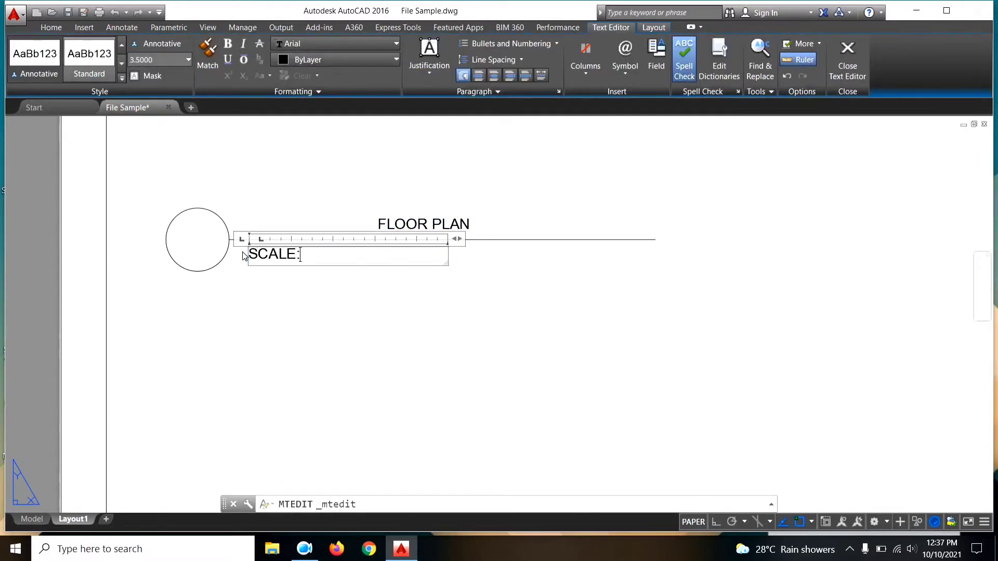
key(Tab)
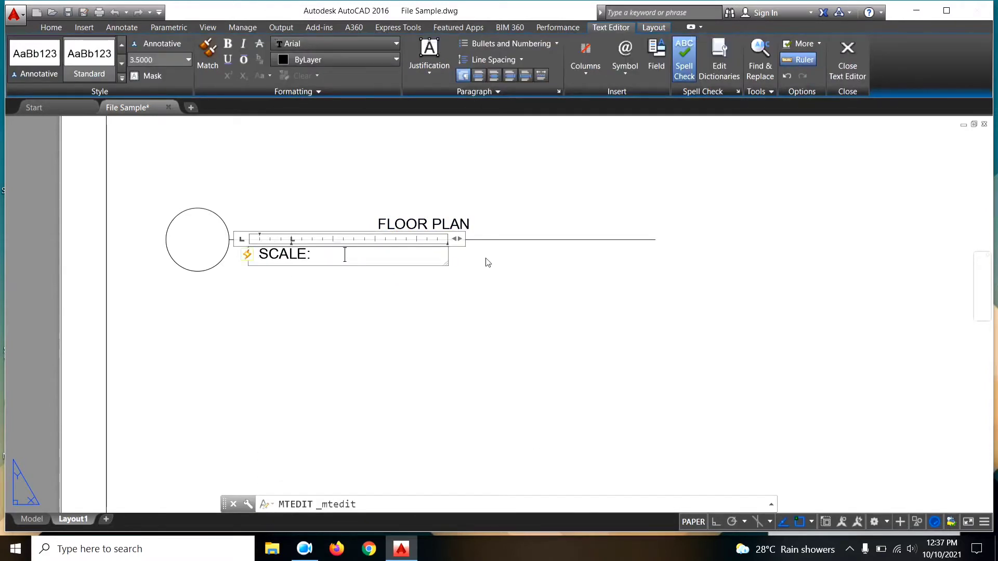
drag(466, 240, 663, 239)
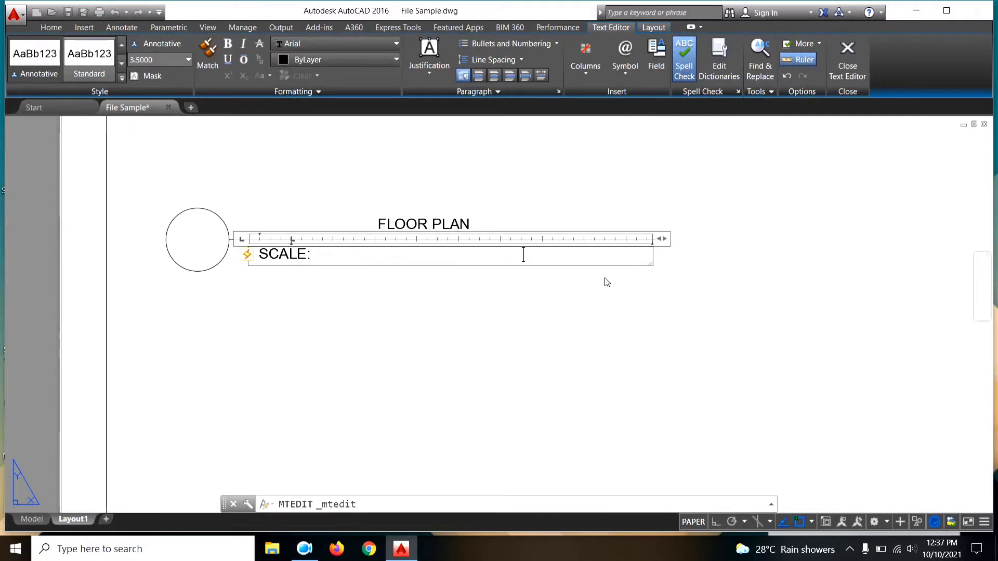
text( 1:10)
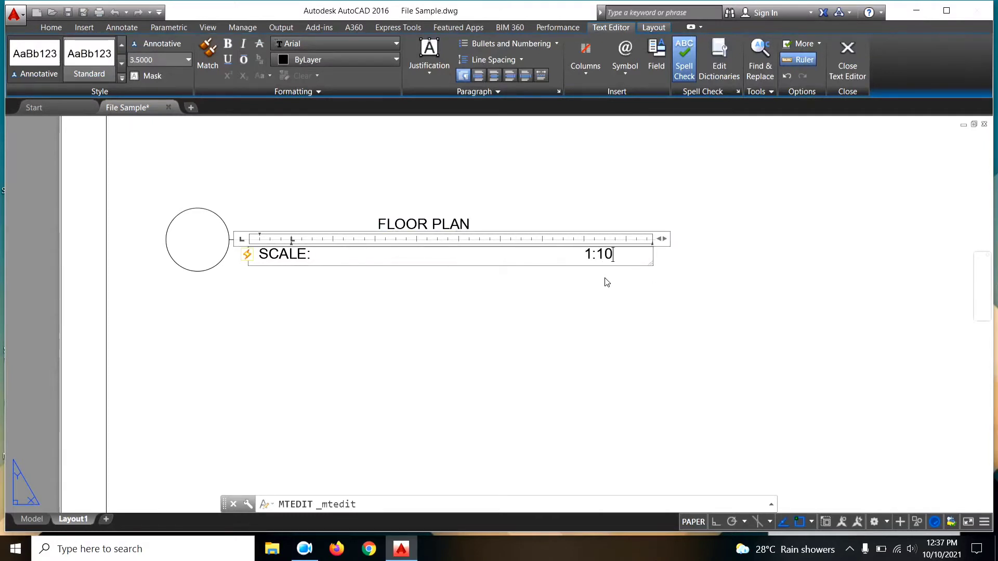
text(0)
click(680, 330)
Move the circle, line and title marker straight down with Ortho on
scroll(481, 212, down, 5)
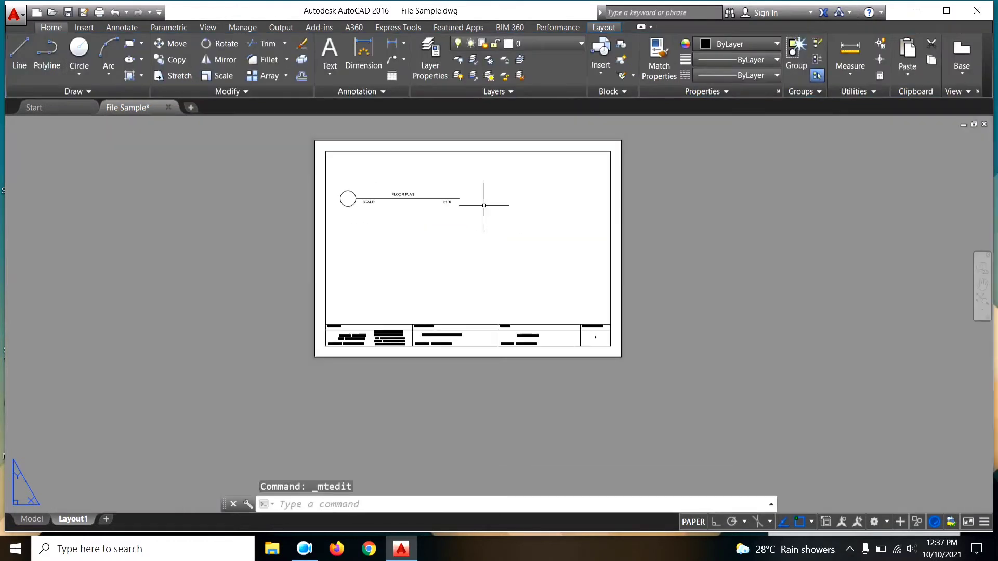
scroll(487, 228, up, 2)
click(480, 216)
click(330, 161)
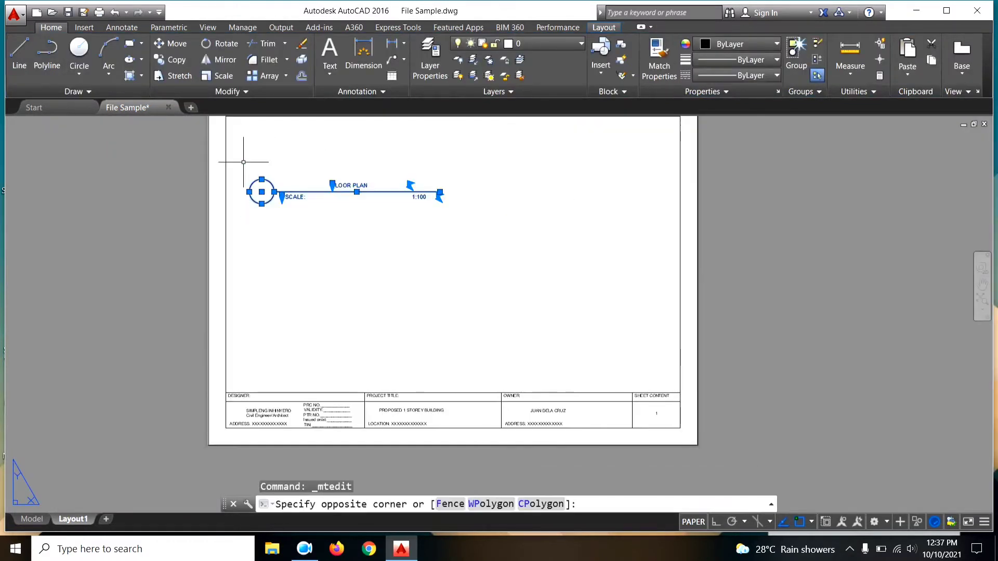
scroll(367, 220, down, 2)
key(Return)
click(477, 226)
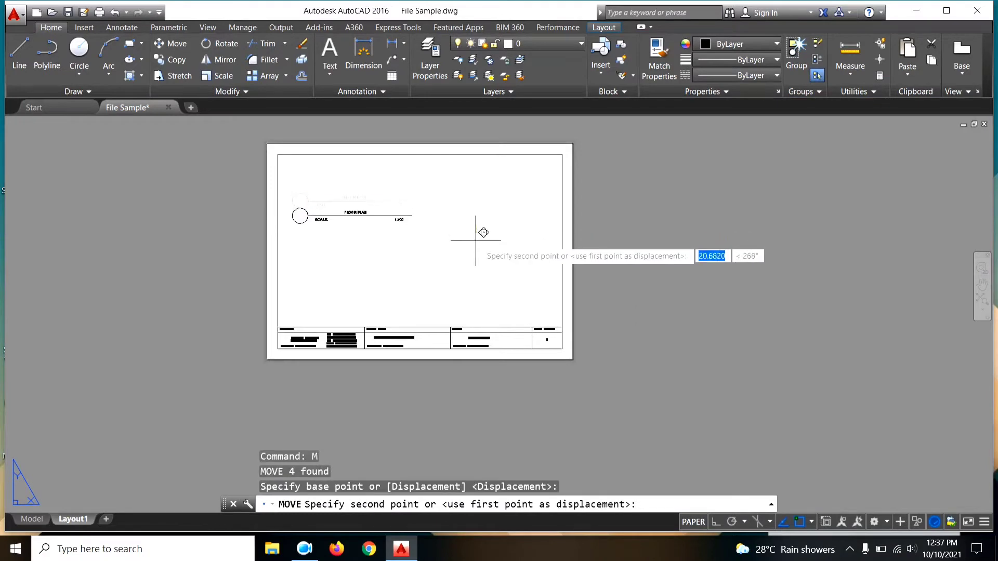
click(717, 522)
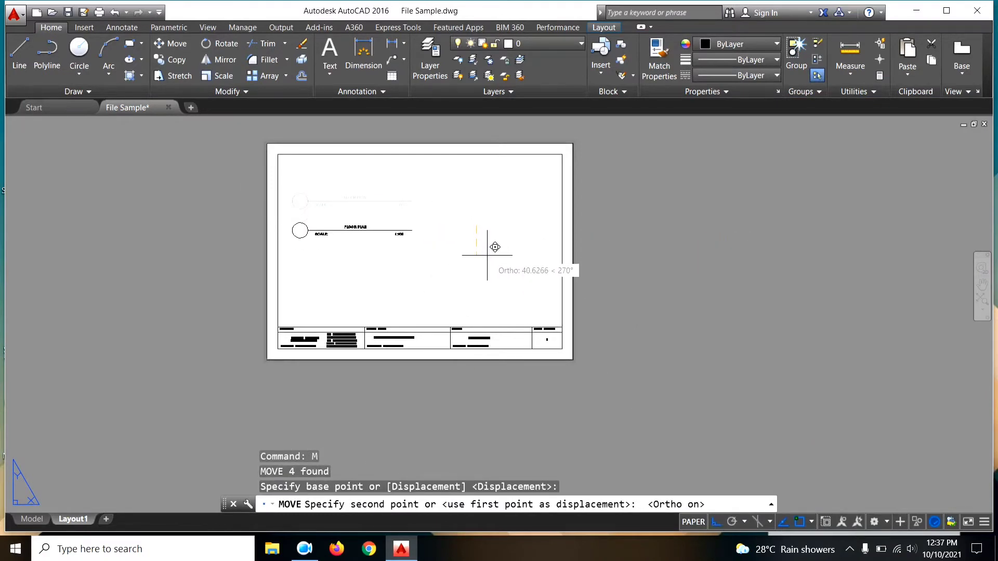
click(487, 252)
Copy the title marker to near the bottom of the sheet
scroll(377, 240, up, 2)
click(455, 242)
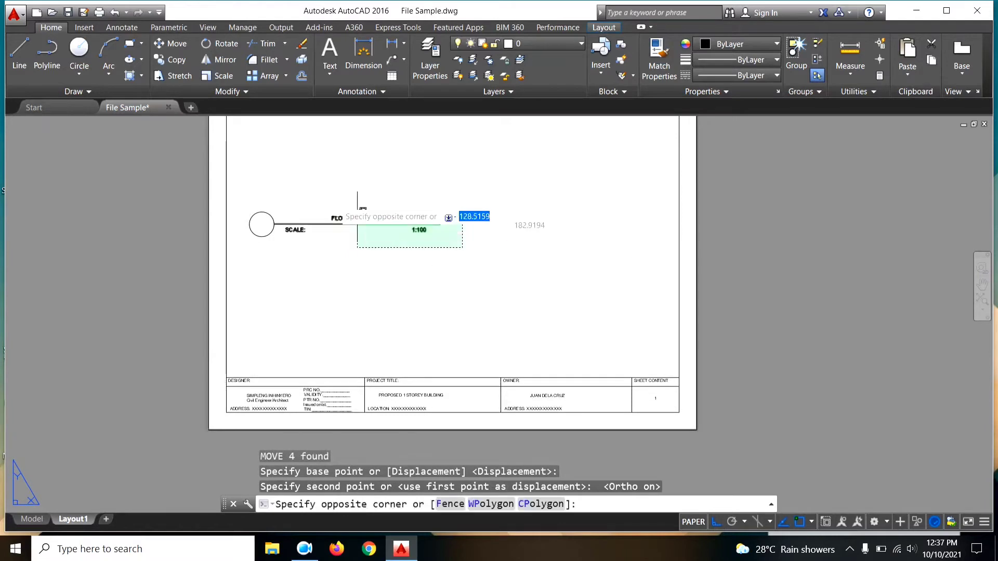
click(241, 185)
text(o)
key(Return)
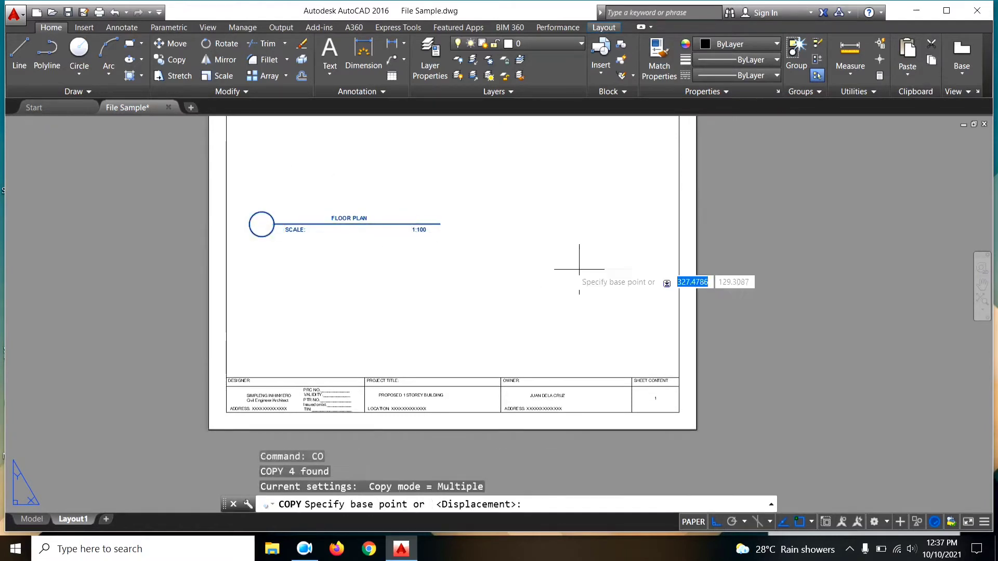
click(513, 225)
click(545, 357)
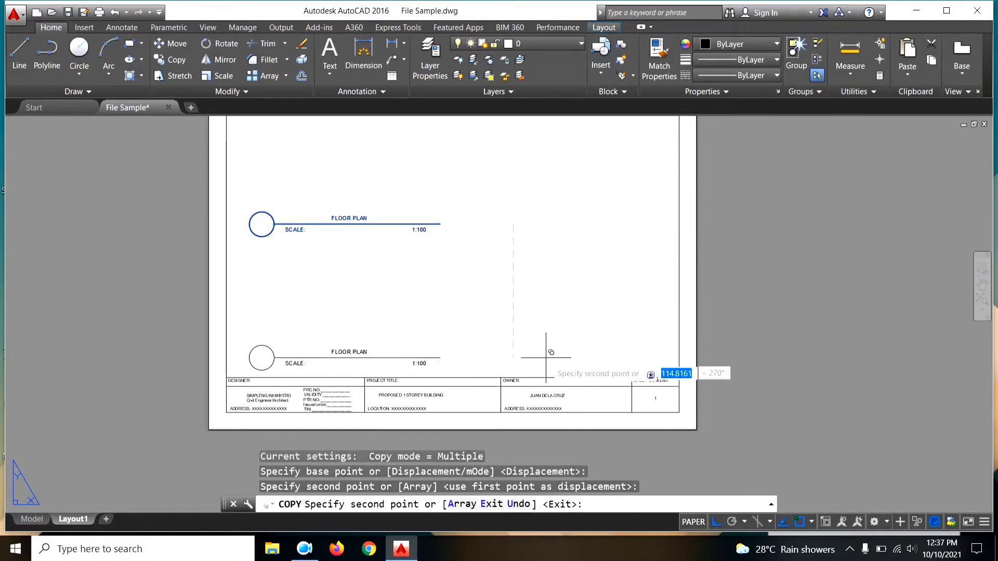
key(Escape)
scroll(329, 349, up, 2)
double_click(354, 352)
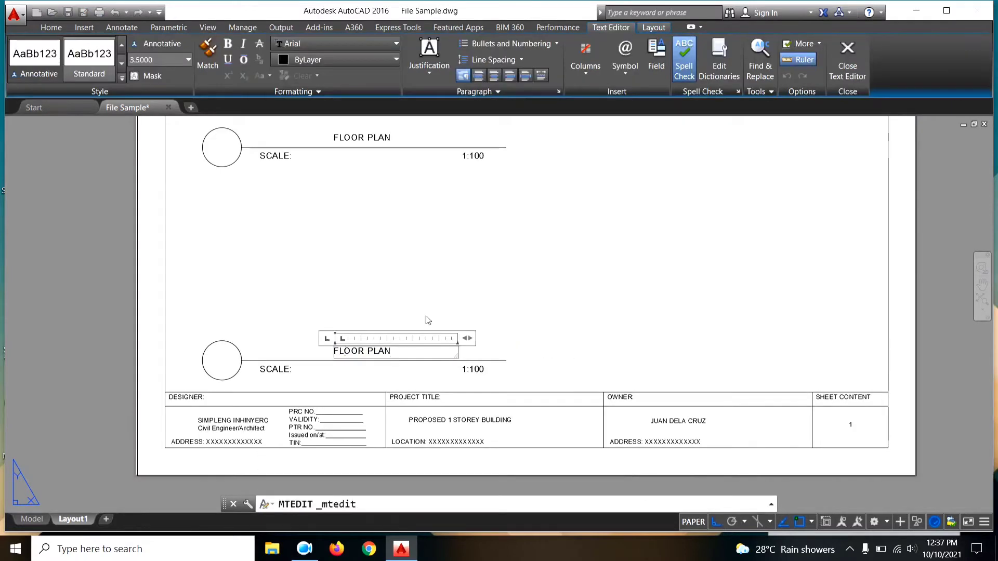
scroll(428, 320, down, 2)
click(485, 312)
Copy both title markers to the right side of the sheet
click(502, 339)
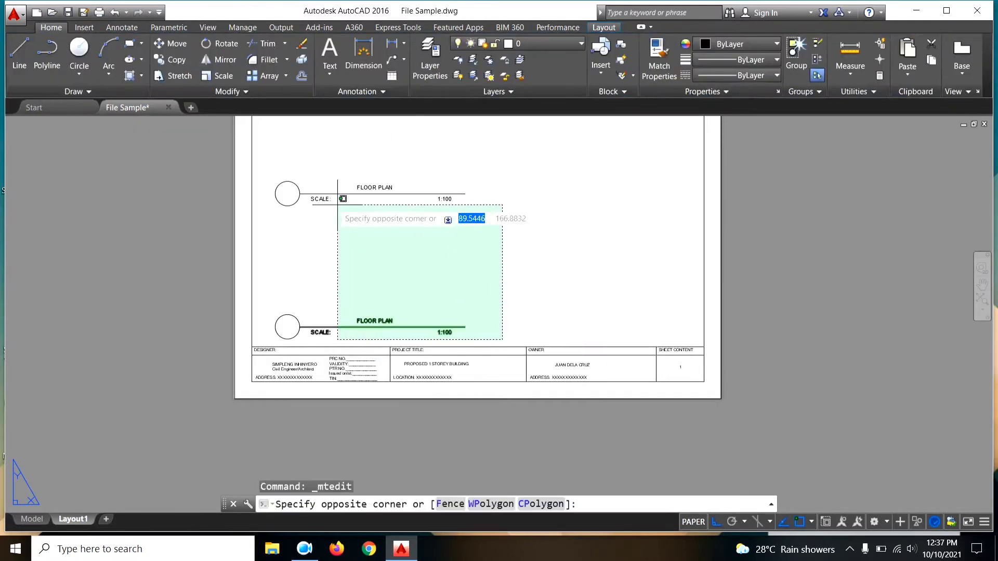
click(267, 151)
text(co)
key(Return)
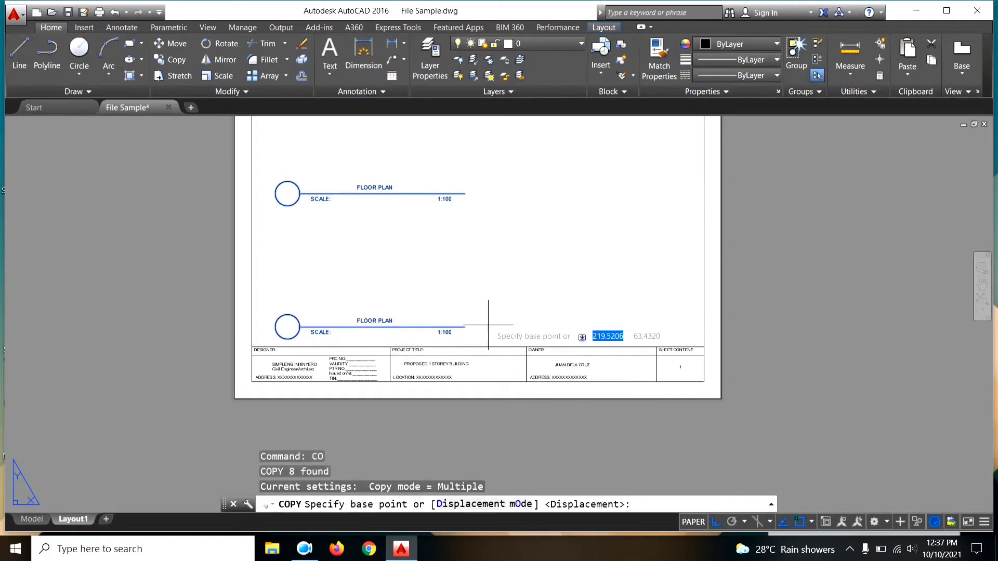
click(422, 257)
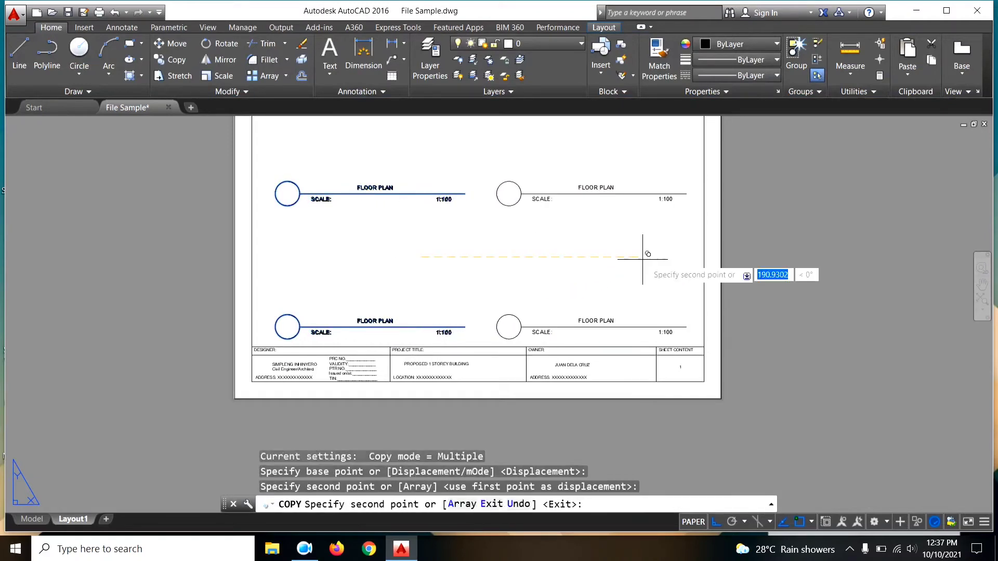
key(Escape)
scroll(590, 192, up, 2)
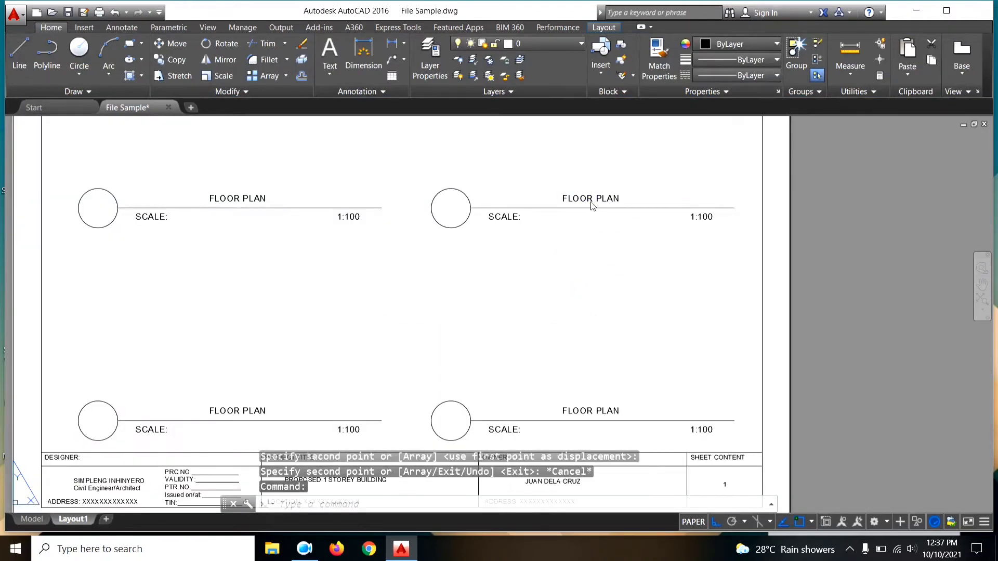
double_click(591, 206)
Rename the top-right title to FRONT VIEW ELEV. PLAN and shift it slightly left
drag(596, 199, 503, 206)
text(FRONT VIEW ELEV)
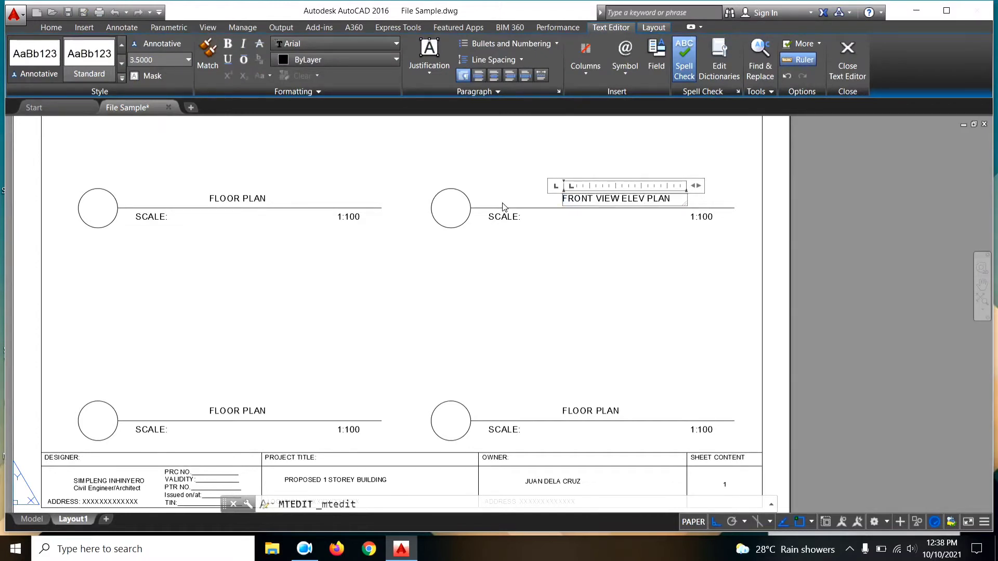
click(499, 297)
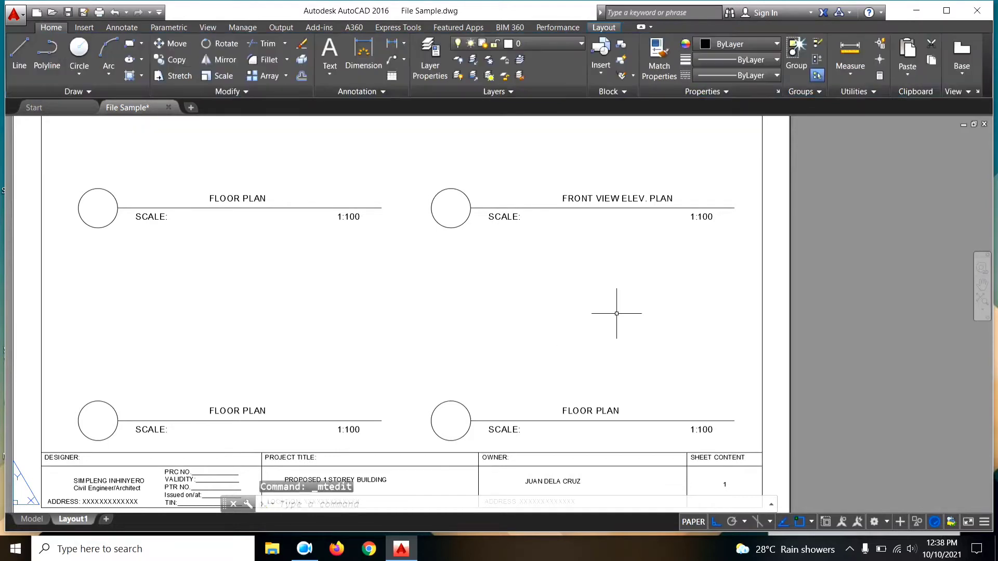
click(645, 200)
text(M)
key(Return)
click(664, 256)
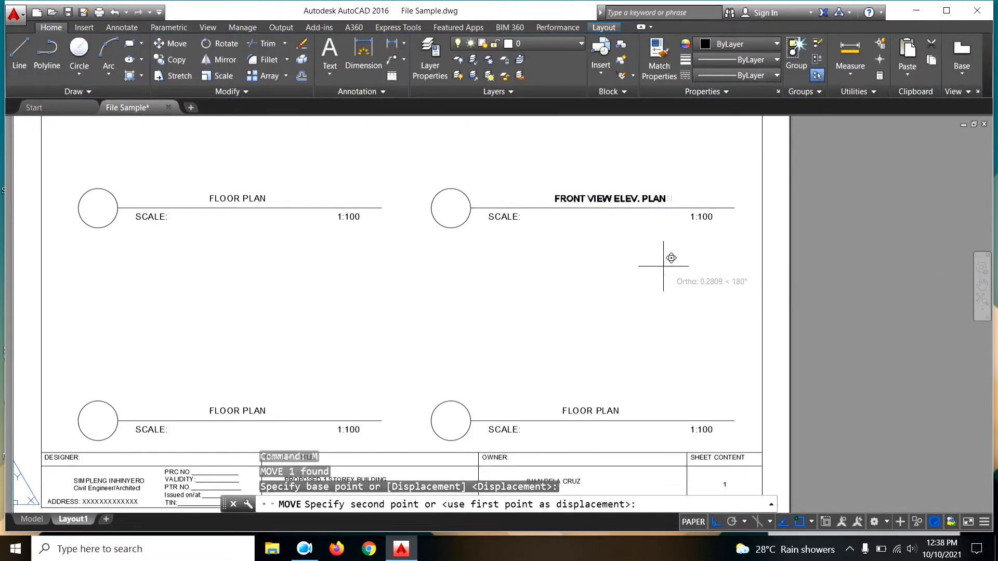
click(637, 307)
Rename the lower-left title to RIGHT SIDE VIEW ELEV.PLAN on one line and shift it left
middle_drag(340, 396, 419, 323)
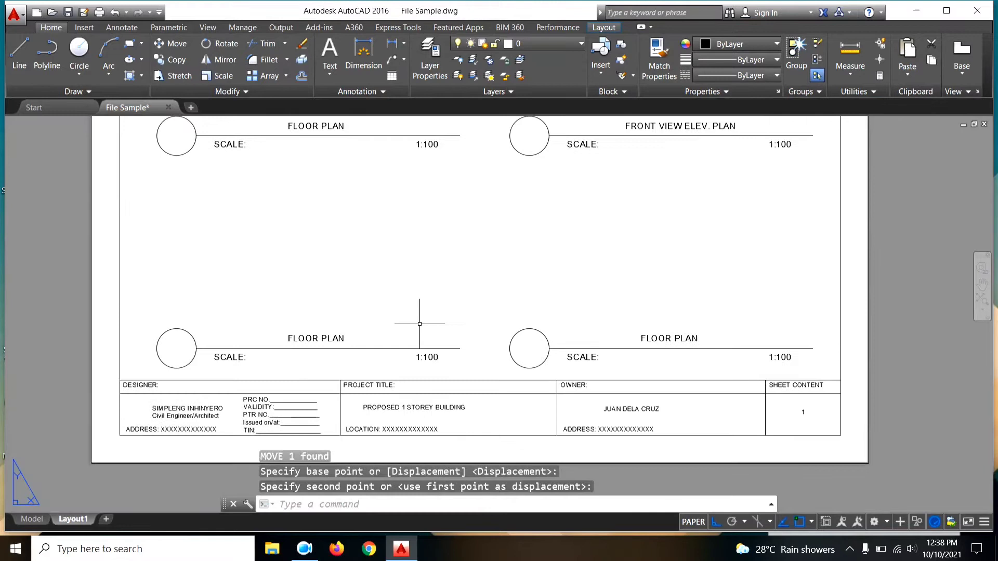
double_click(302, 338)
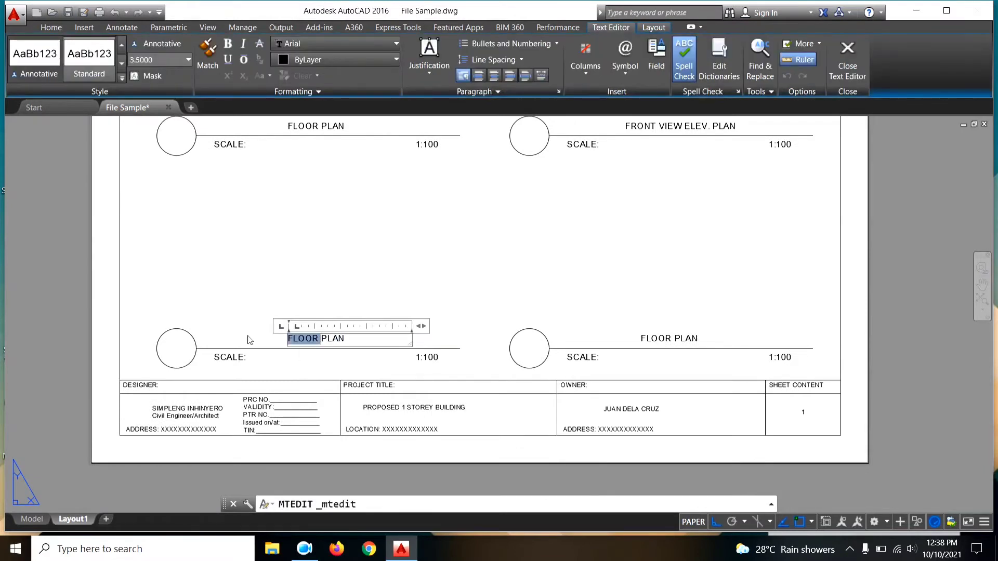
text(RIGHT SIDE VIEW ELE)
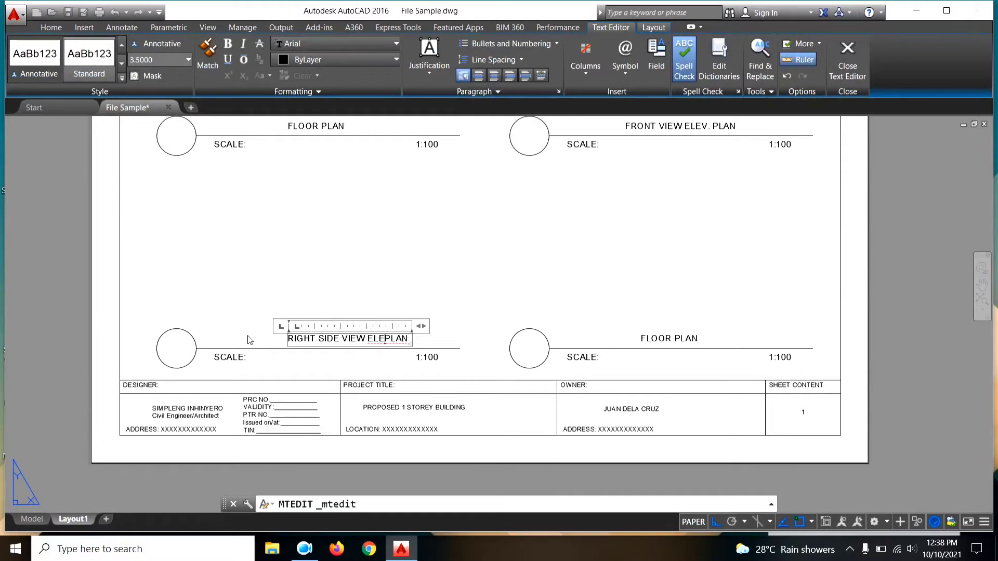
text(V.)
drag(431, 326, 457, 326)
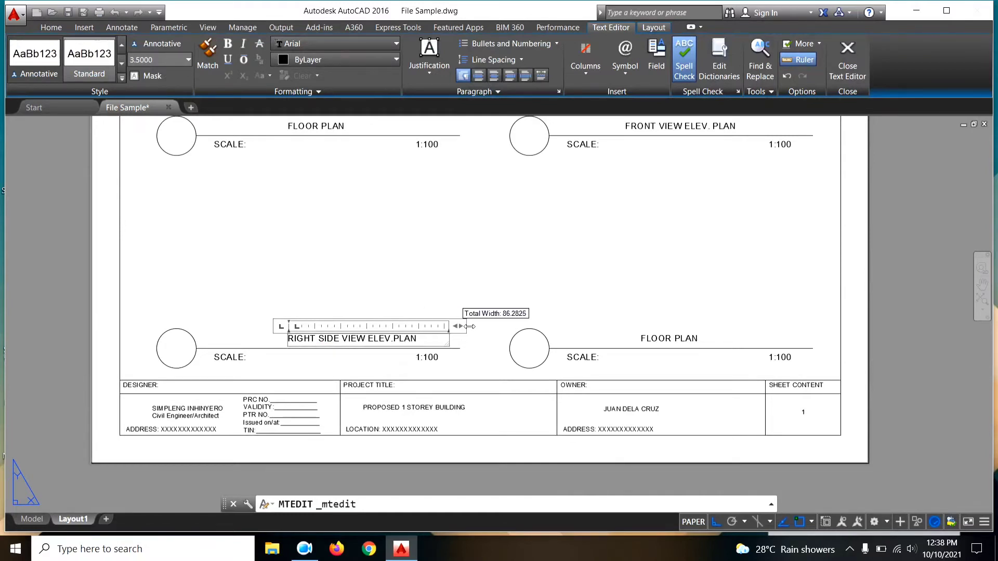
click(471, 314)
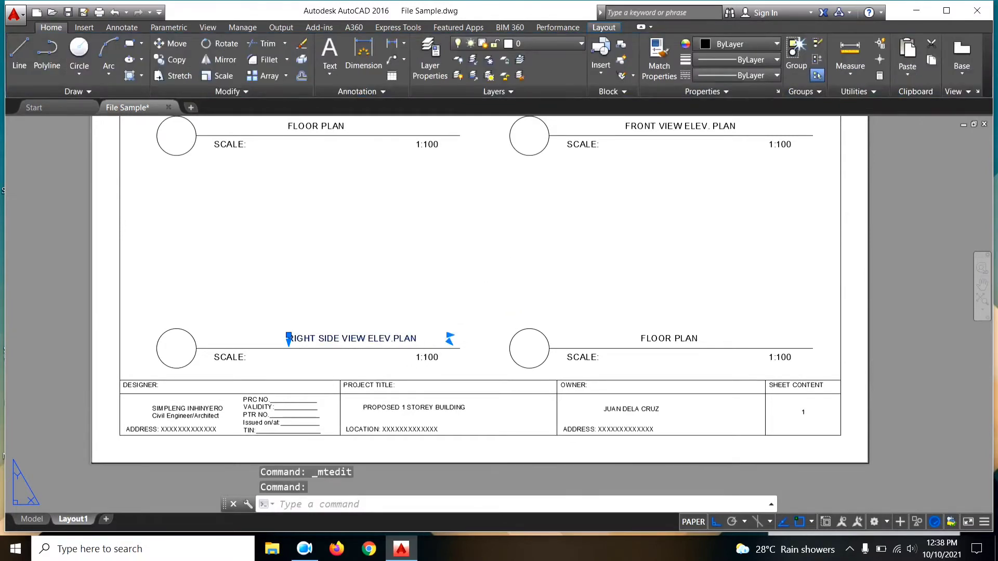
text(m)
key(Return)
click(598, 251)
click(576, 251)
scroll(612, 305, up, 2)
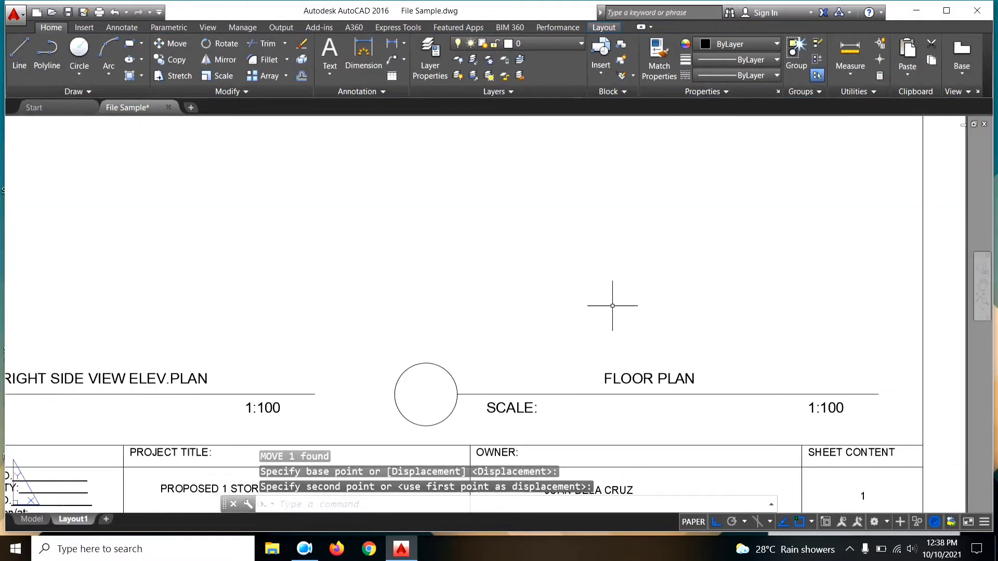
scroll(612, 306, down, 3)
scroll(601, 301, up, 3)
Rename the lower-right title to LEFT SIDE VIEW ELEV. PLAN on one line and shift it left
double_click(517, 309)
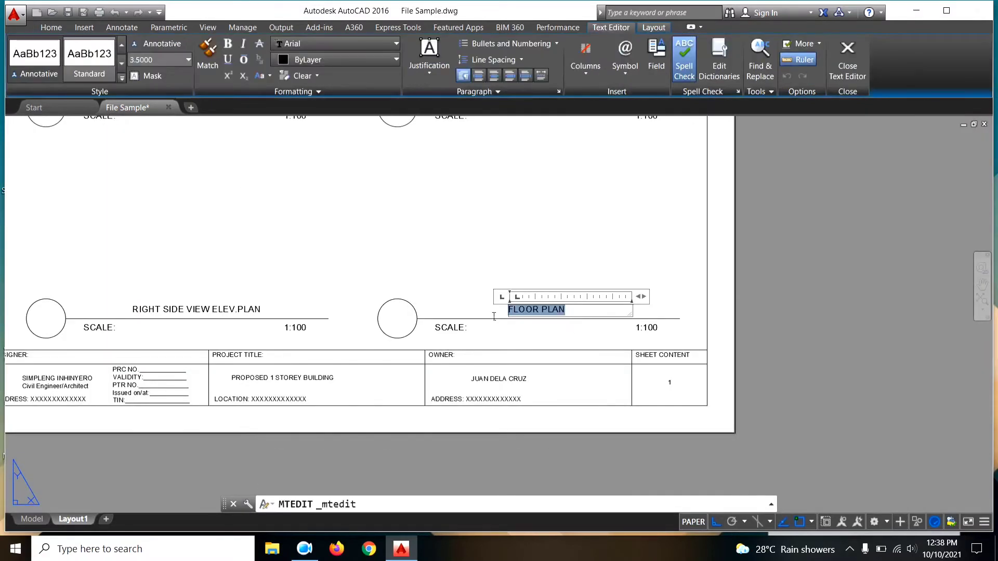
text(LEFT SIDE VIEW EL)
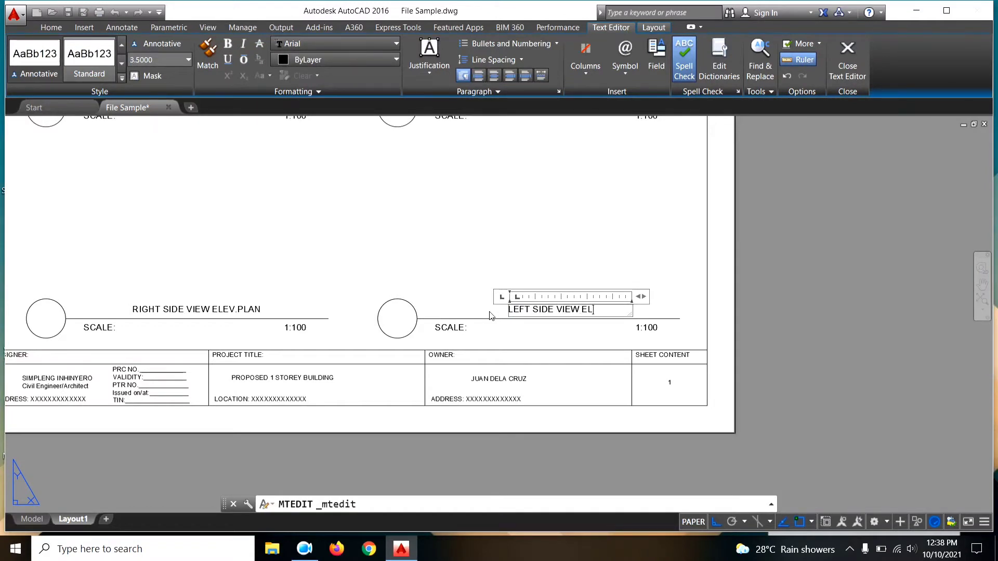
text(AN)
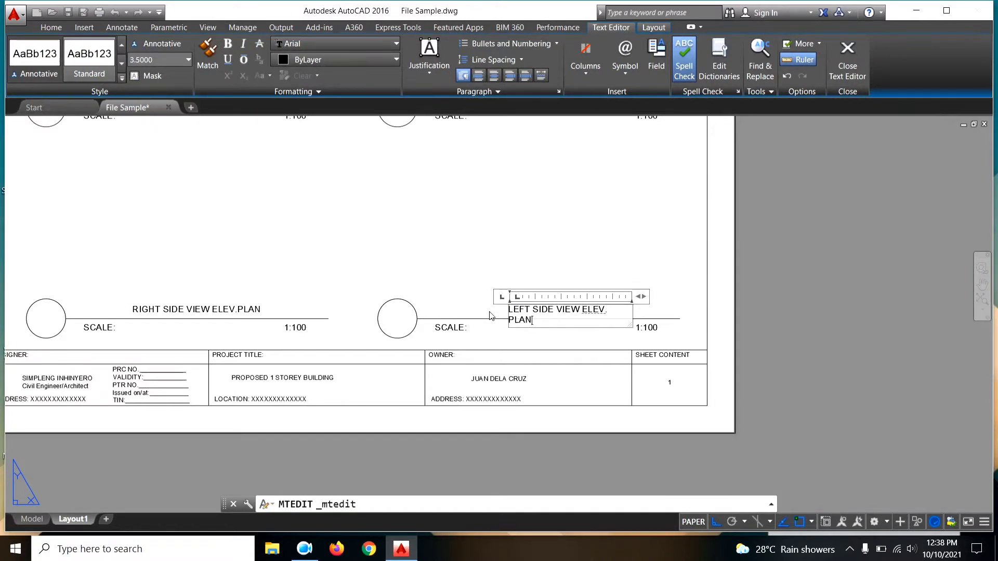
drag(647, 297, 679, 297)
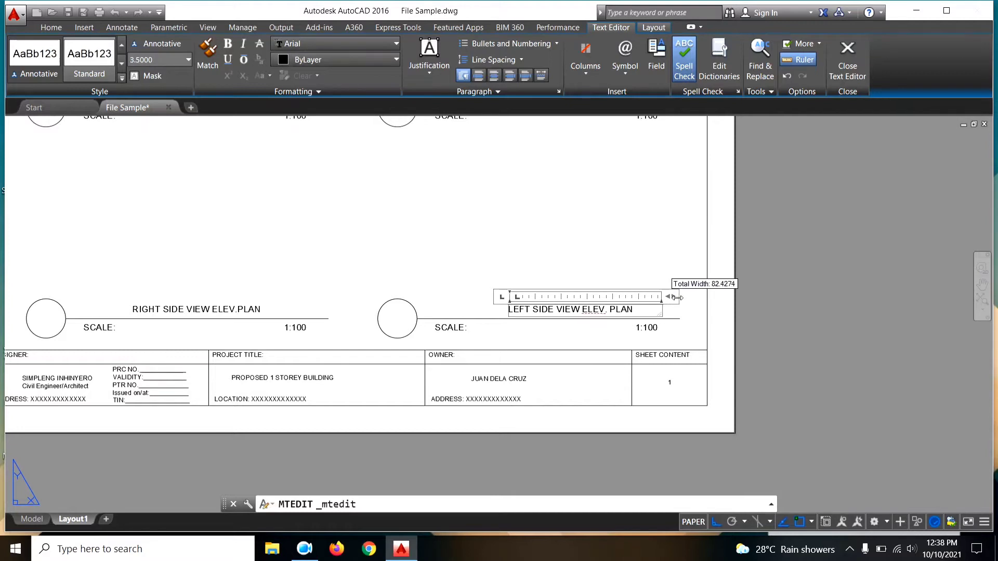
click(625, 309)
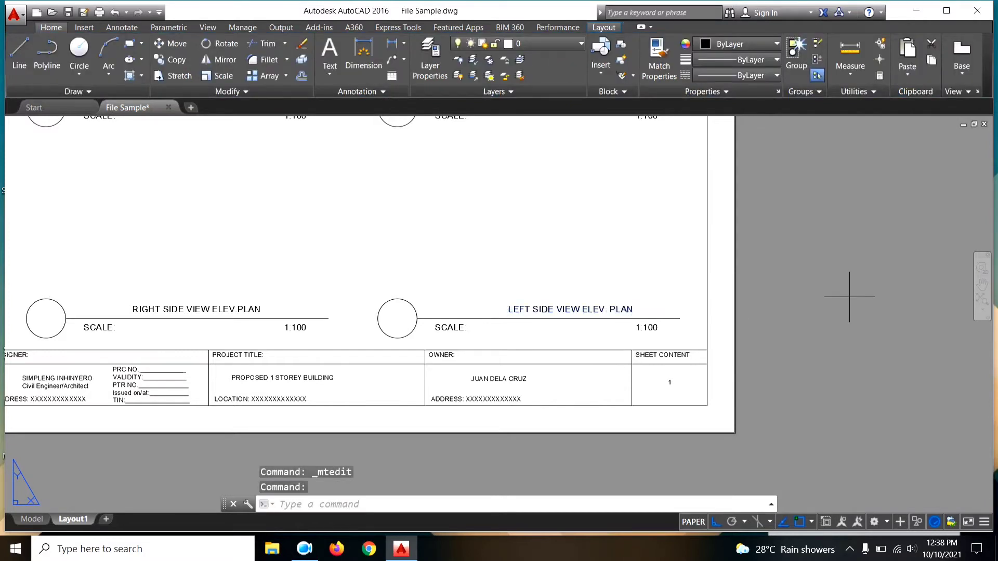
text(m)
key(Return)
click(829, 286)
click(729, 303)
Zoom out and centre the whole A3 sheet, then bring up the Layout ribbon tools
scroll(517, 240, down, 3)
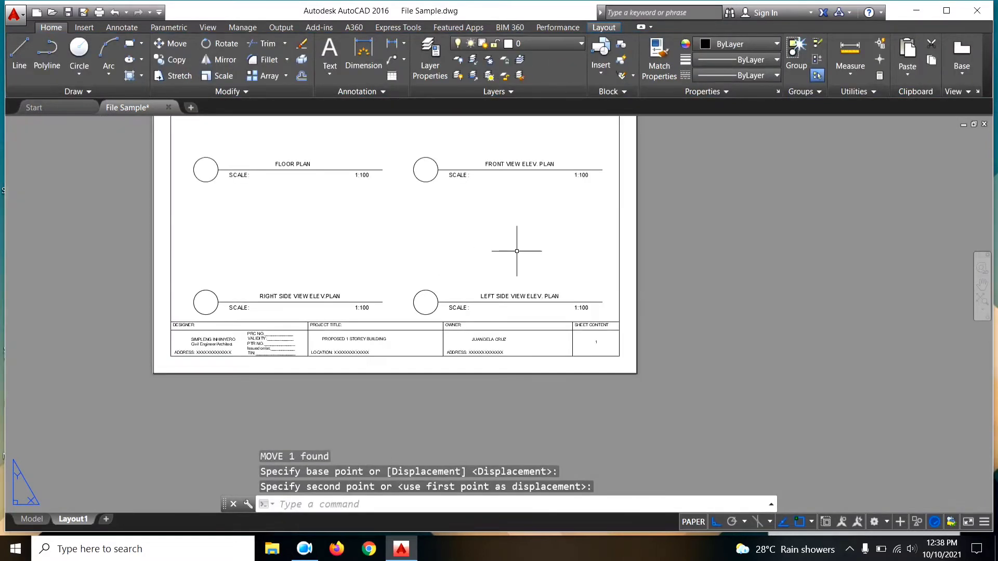
scroll(519, 289, down, 1)
scroll(547, 368, down, 1)
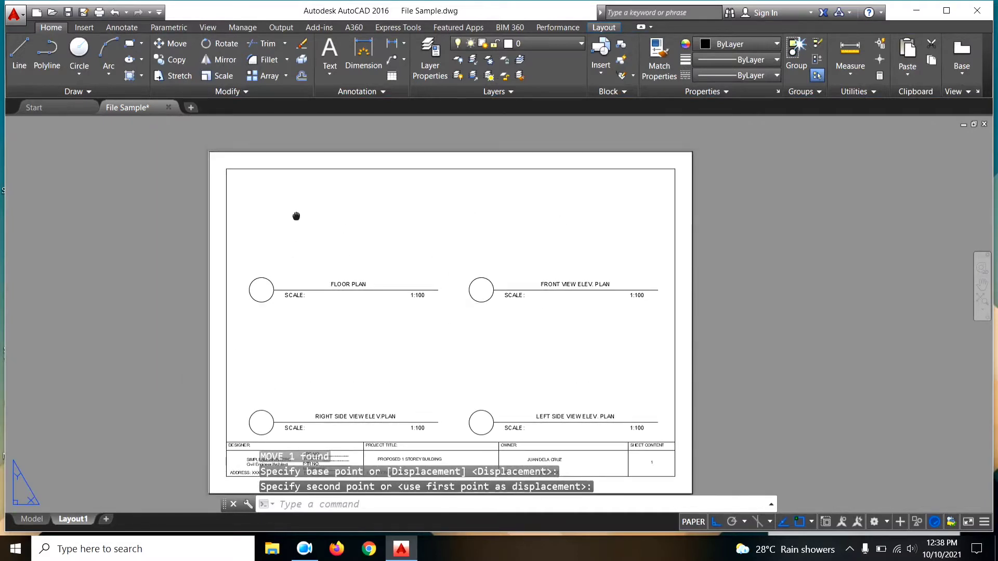
mouse_move(296, 217)
middle_down()
mouse_move(261, 172)
mouse_move(268, 202)
middle_up()
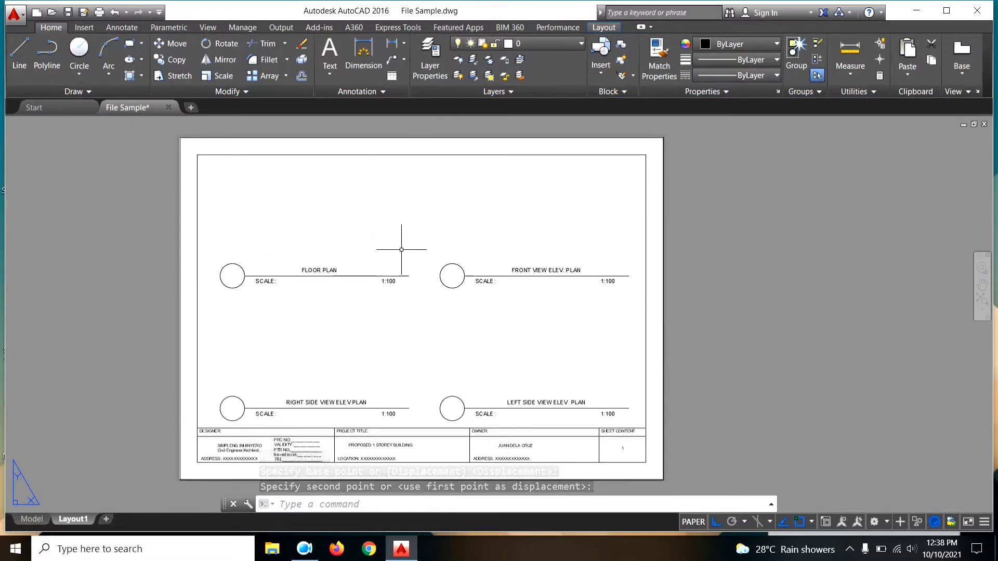
middle_drag(416, 238, 405, 235)
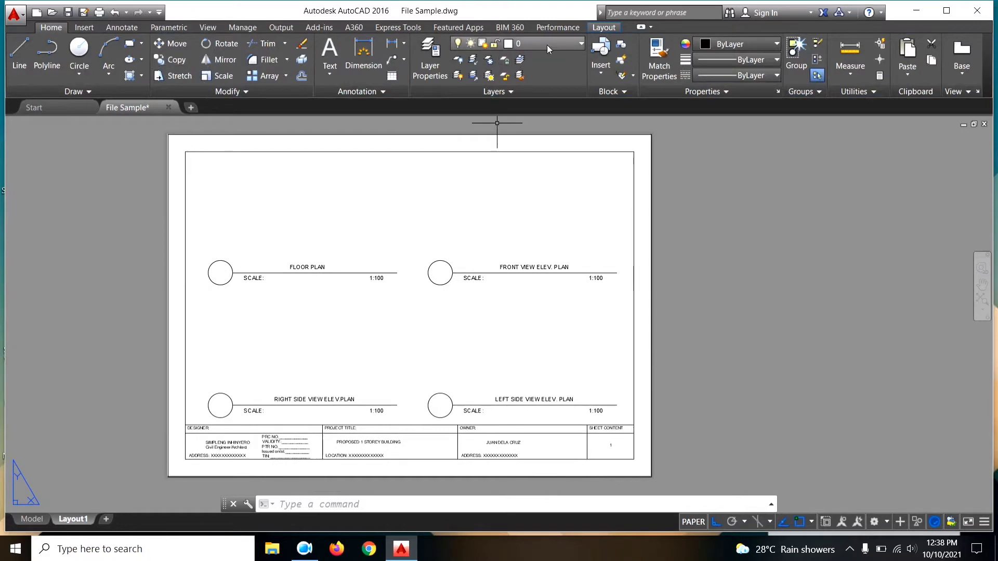
click(610, 27)
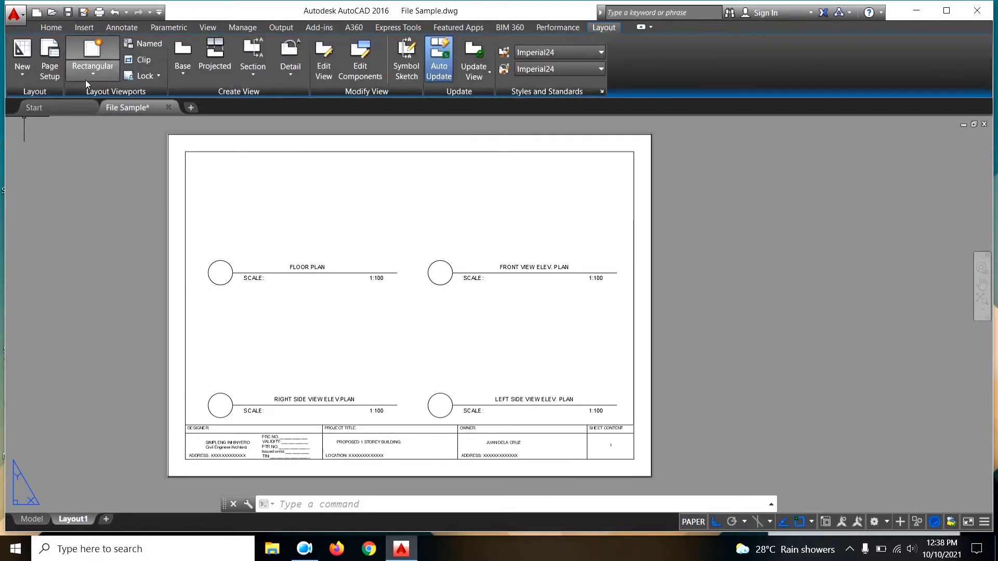
Create a rectangular viewport above the FLOOR PLAN title and activate it
click(90, 53)
click(186, 152)
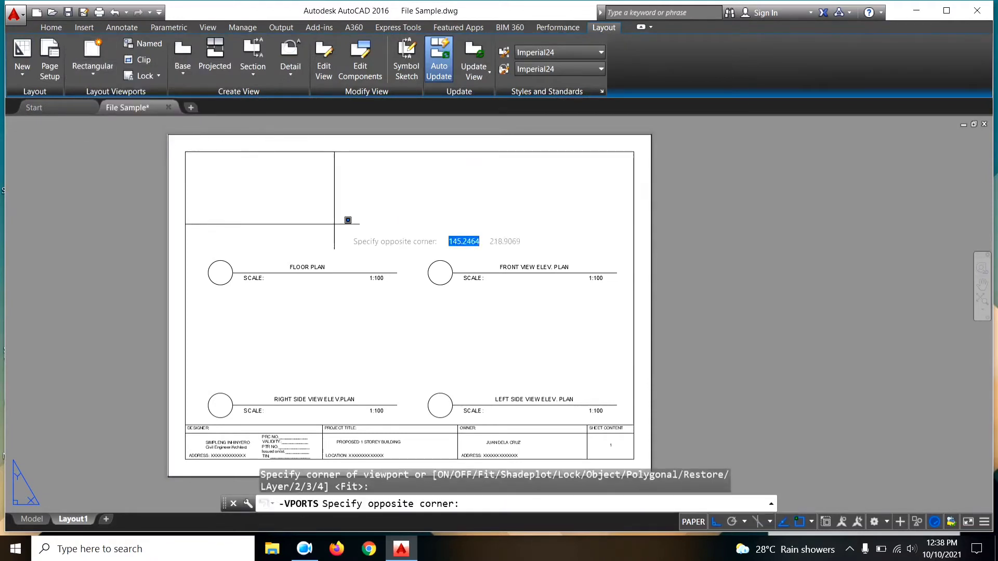
click(408, 258)
scroll(262, 222, up, 2)
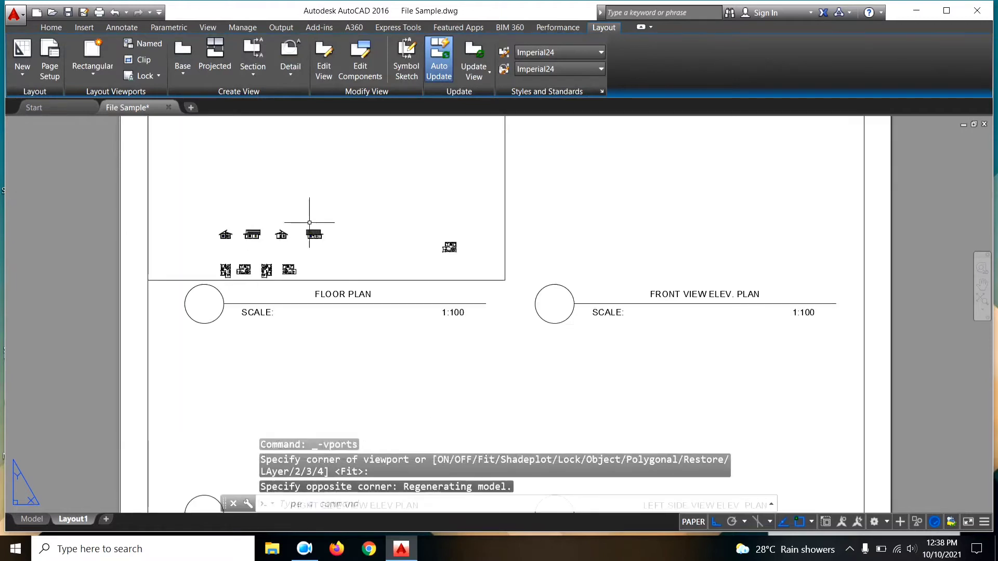
double_click(345, 216)
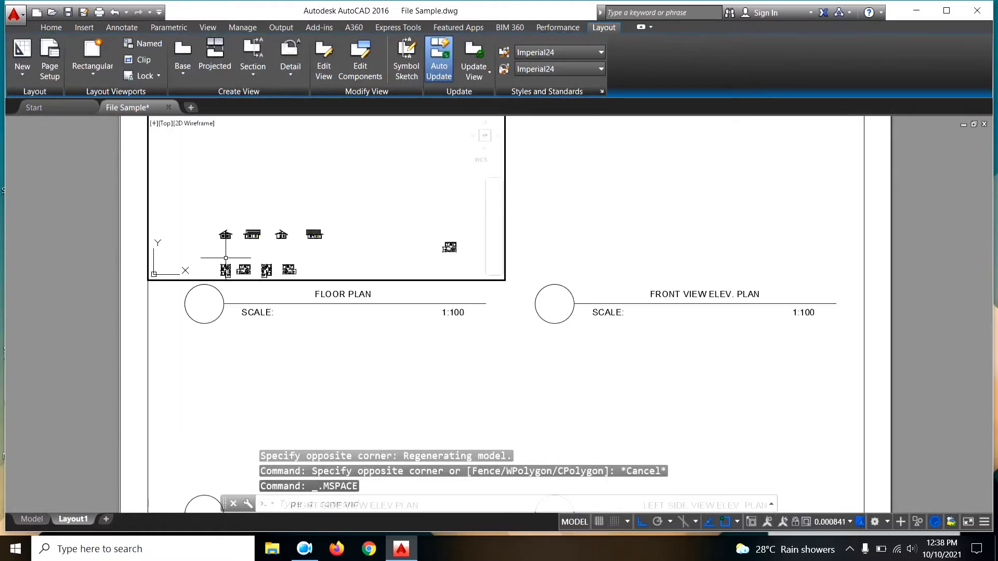
Centre the house floor plan in the viewport and set its scale to 1:100
click(330, 180)
click(326, 170)
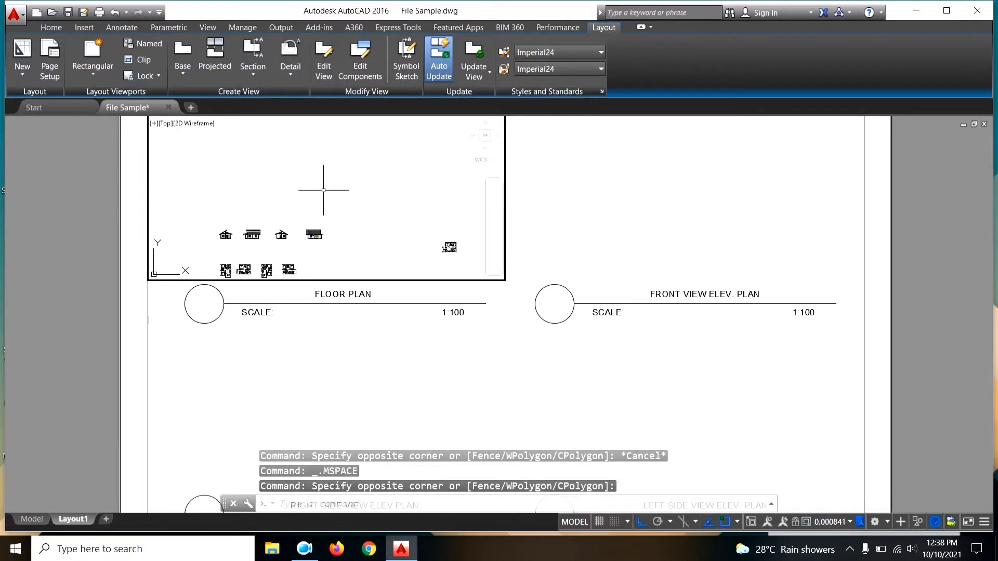
middle_drag(326, 189, 198, 218)
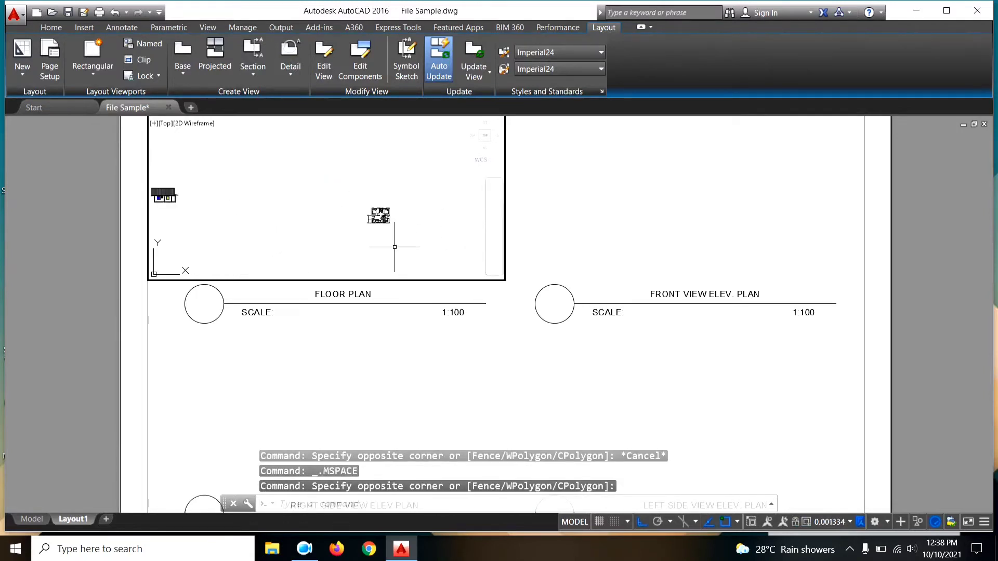
scroll(395, 244, up, 5)
scroll(393, 187, up, 5)
middle_drag(383, 193, 427, 201)
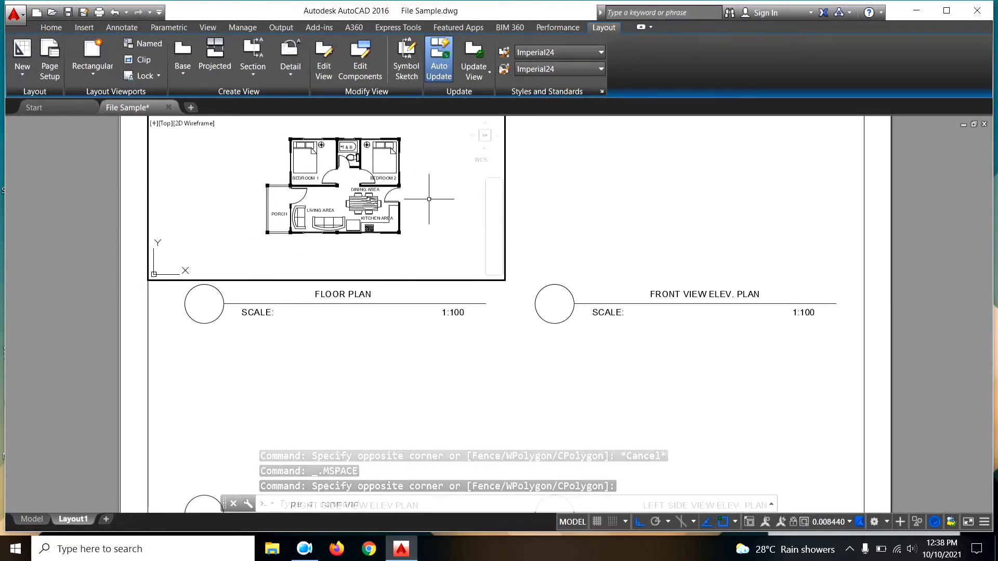
click(848, 521)
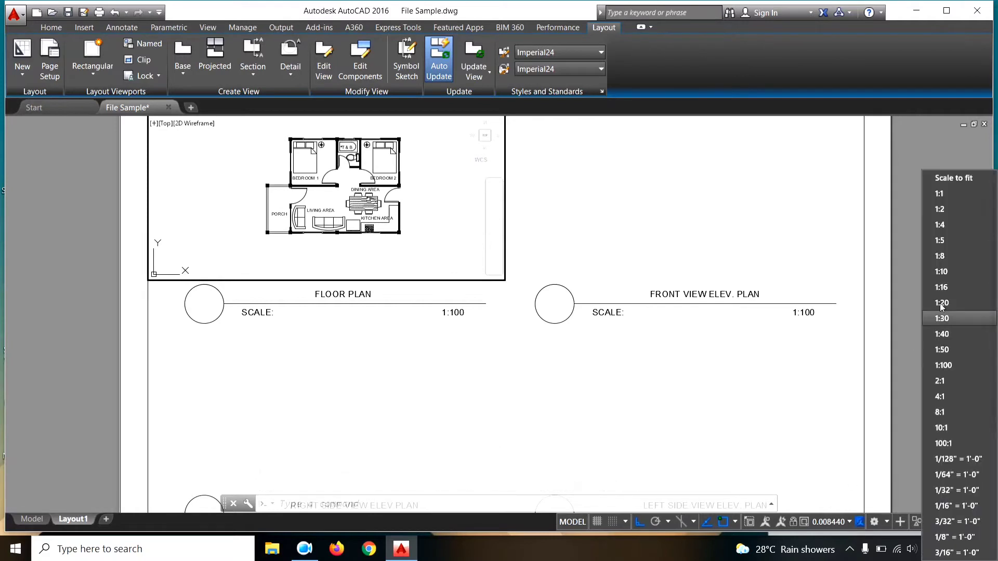
click(944, 365)
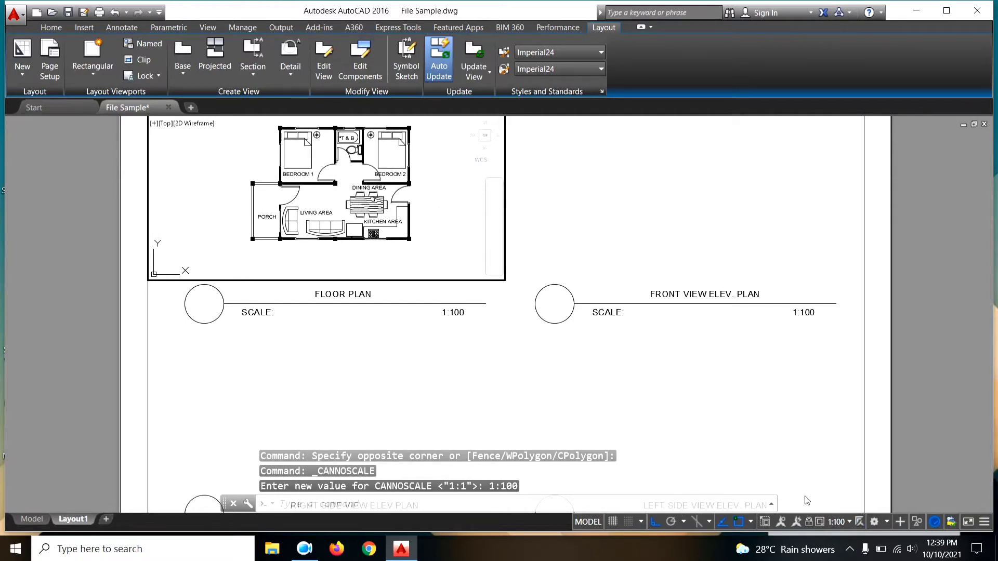
Lock the floor-plan viewport and return to paper space
click(813, 527)
scroll(499, 325, down, 4)
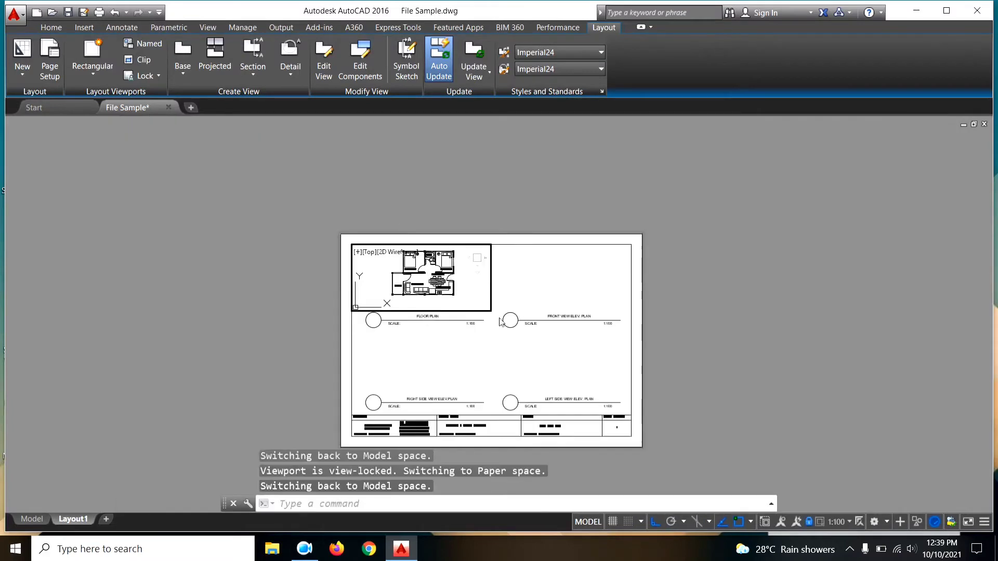
scroll(462, 285, up, 2)
click(470, 292)
scroll(462, 285, down, 2)
scroll(463, 286, up, 4)
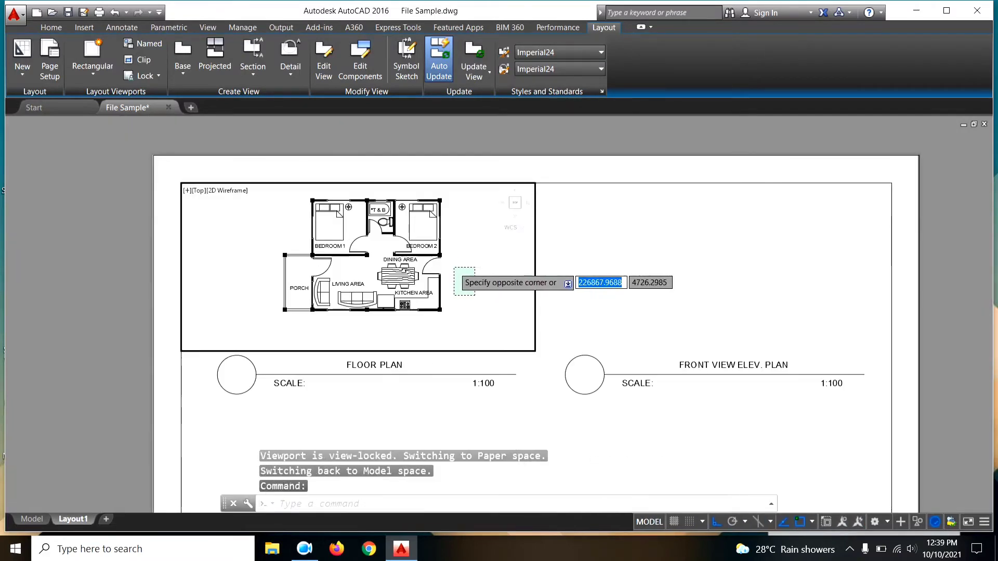
scroll(474, 291, up, 1)
scroll(474, 288, down, 3)
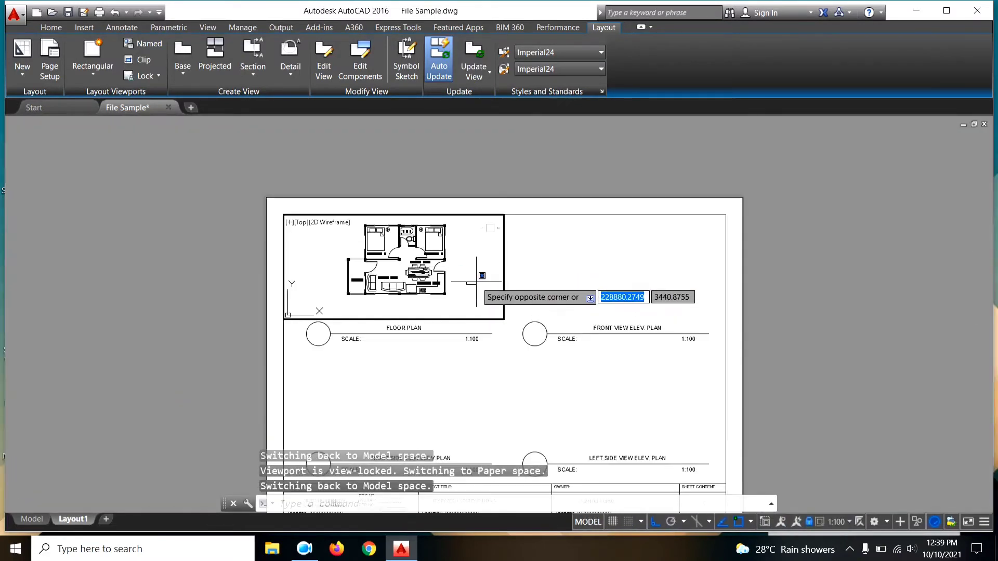
key(Escape)
middle_drag(771, 335, 712, 293)
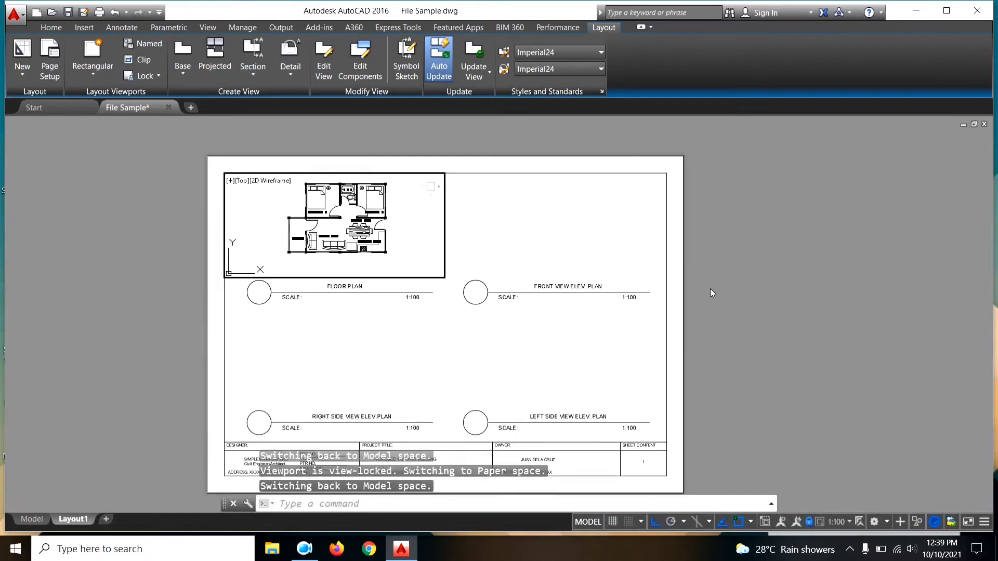
double_click(812, 186)
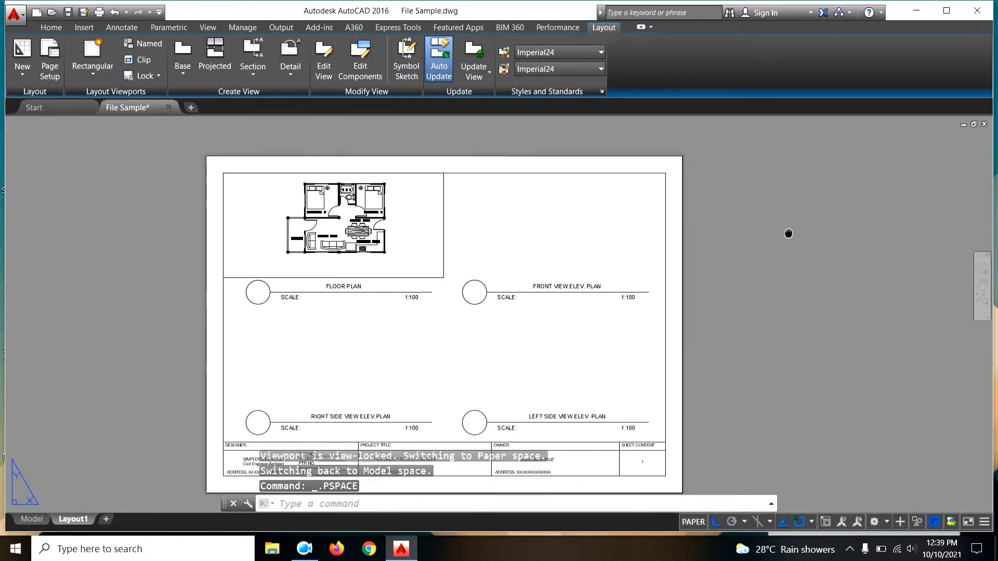
scroll(759, 250, up, 2)
scroll(574, 229, down, 2)
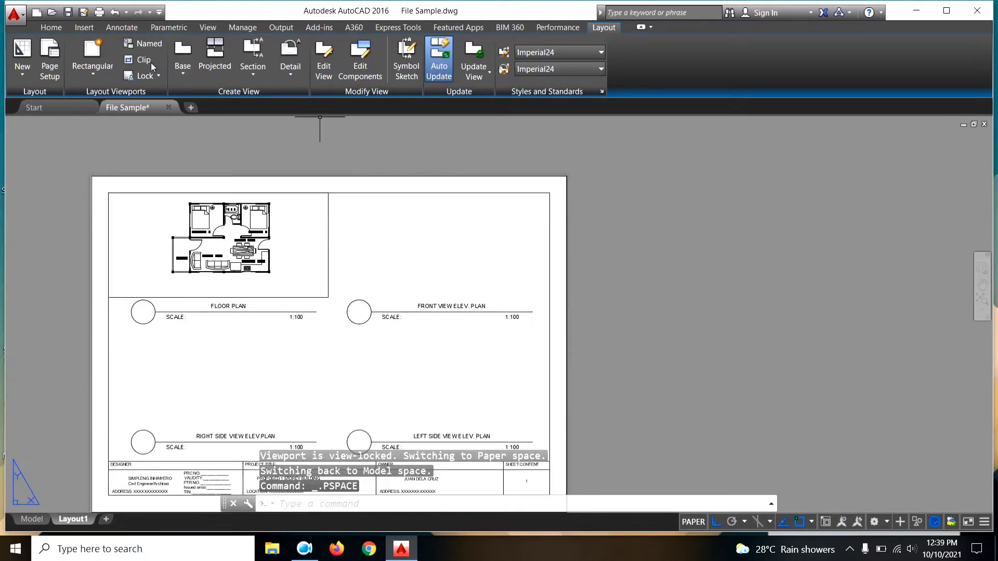
Create a second rectangular viewport above the FRONT VIEW ELEV. PLAN title and activate it
click(99, 55)
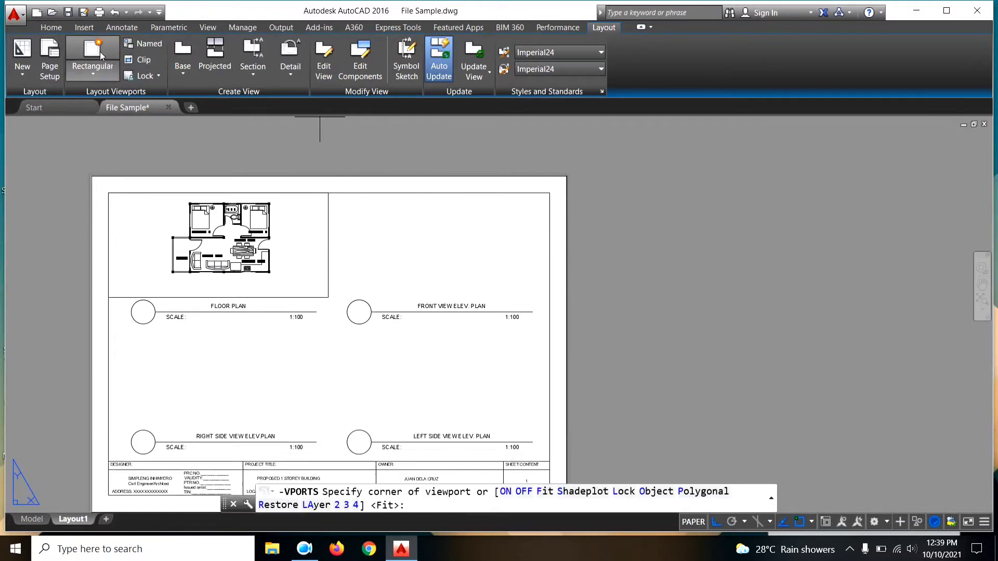
click(329, 194)
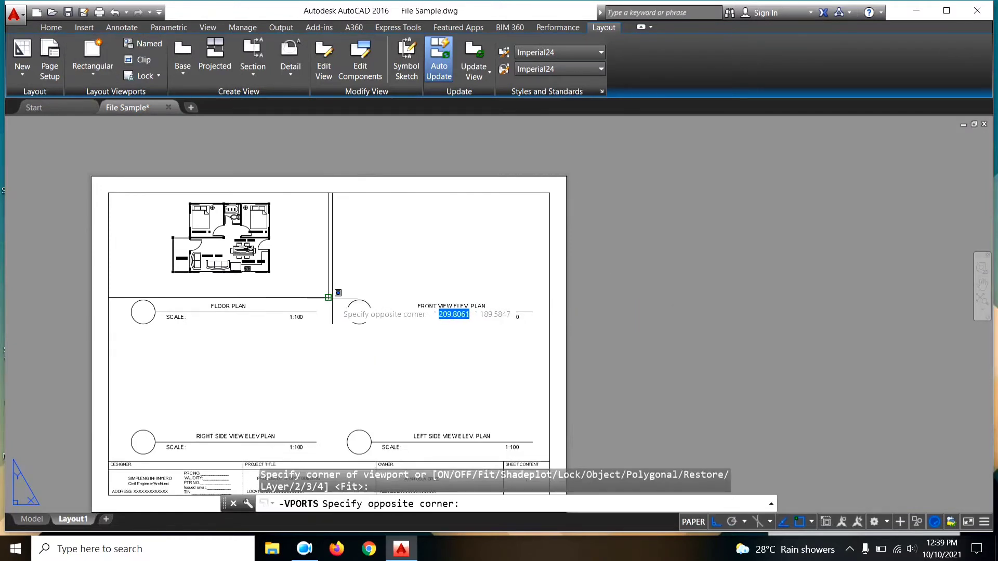
click(549, 297)
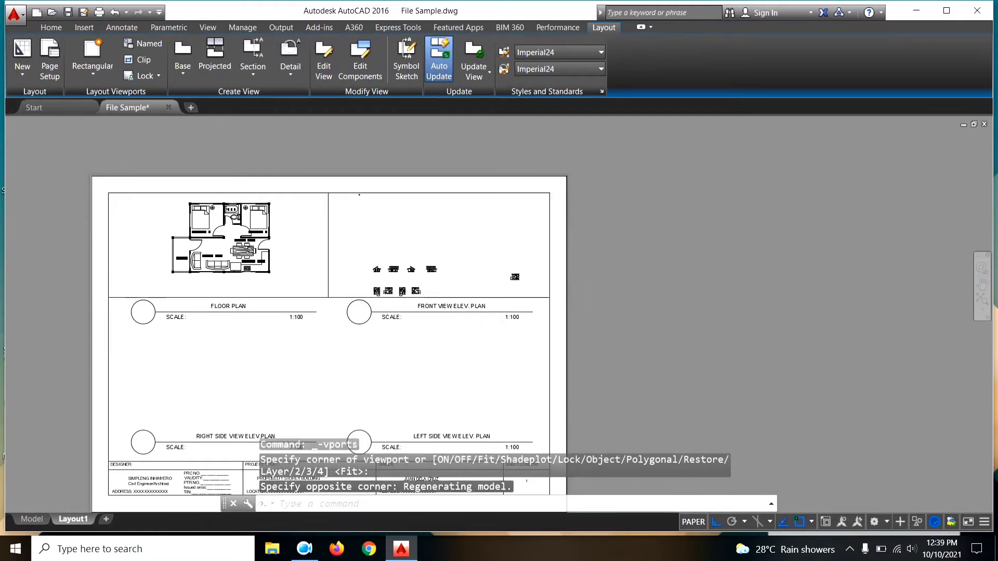
scroll(429, 253, up, 2)
double_click(480, 290)
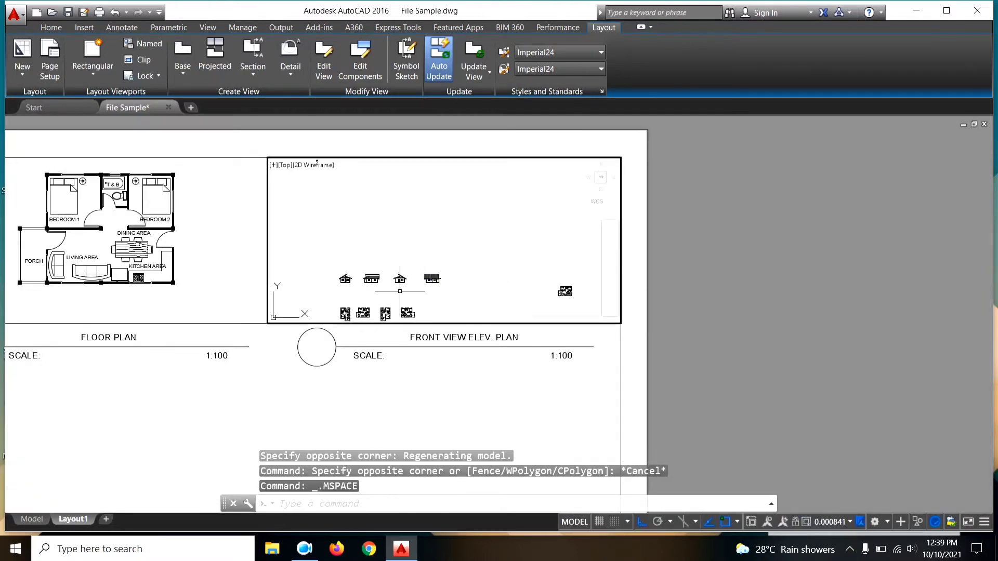
Zoom to the house elevation and set the front-view viewport to 1:50, after trying 1:100
scroll(399, 291, up, 1)
scroll(395, 281, up, 2)
scroll(382, 250, up, 4)
scroll(368, 225, up, 2)
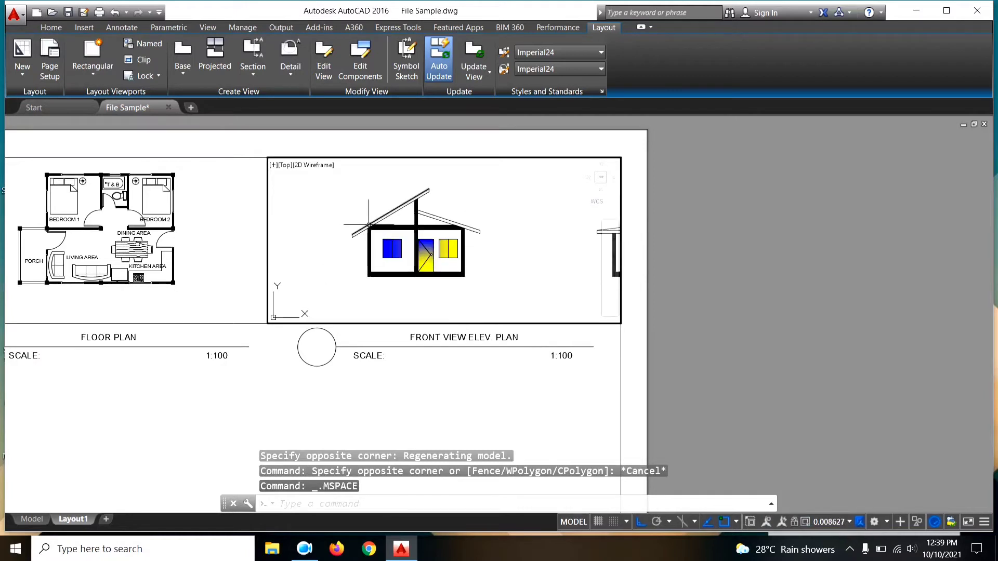
middle_drag(369, 225, 397, 224)
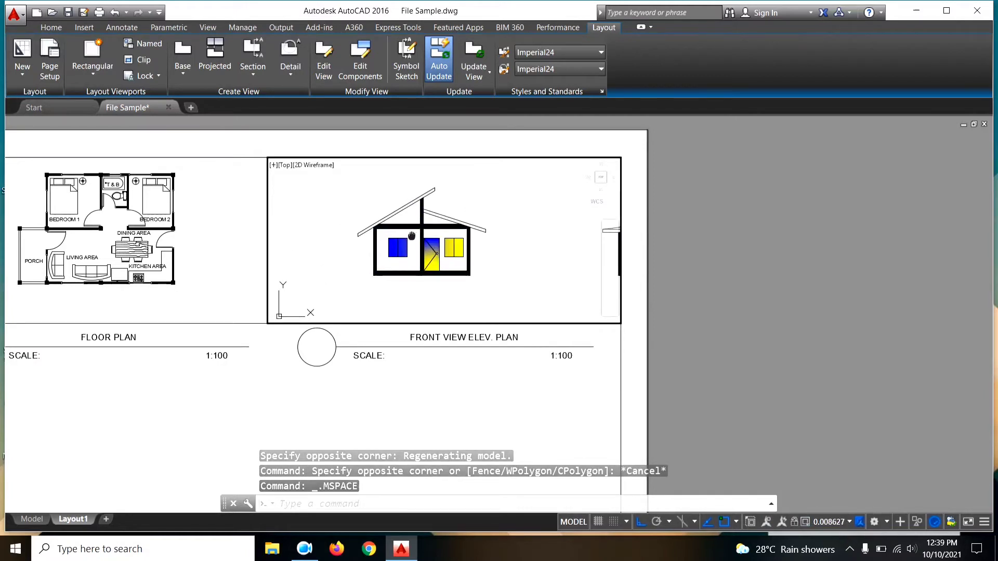
click(848, 524)
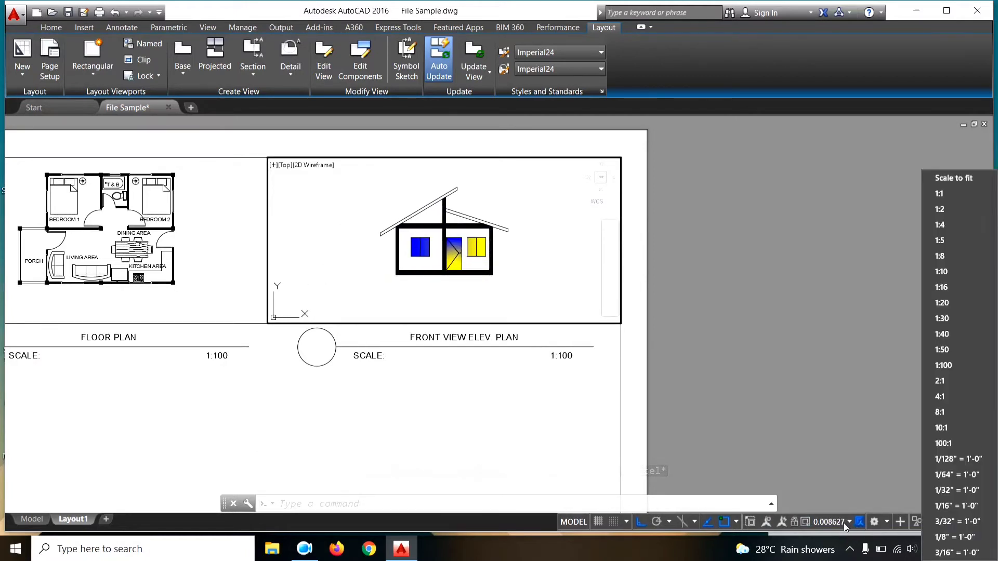
click(958, 363)
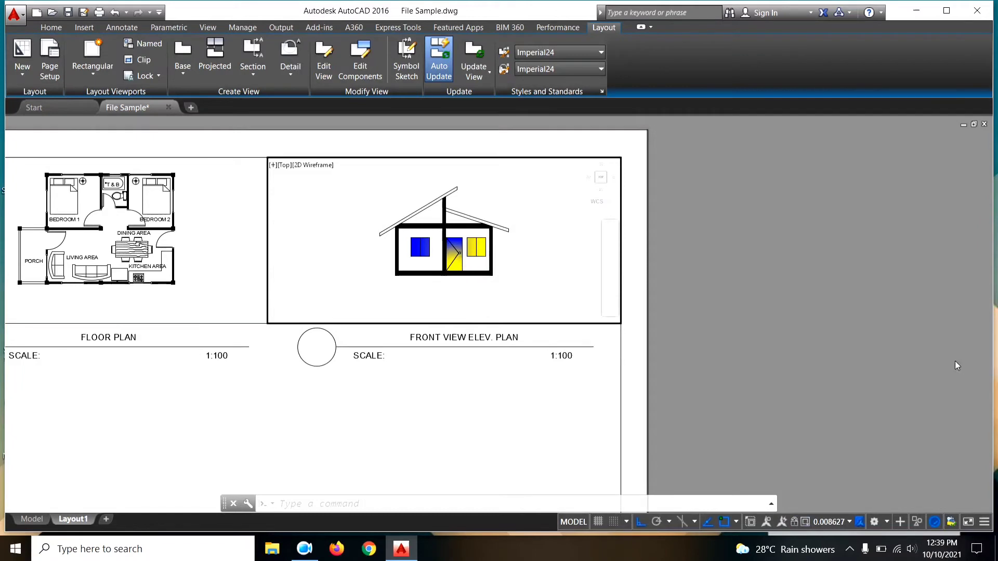
click(848, 522)
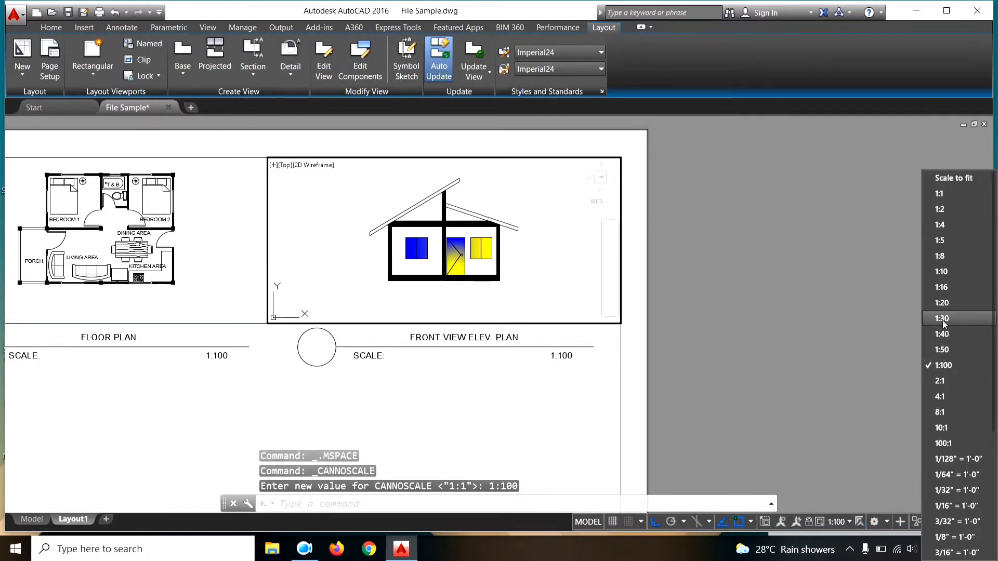
click(946, 349)
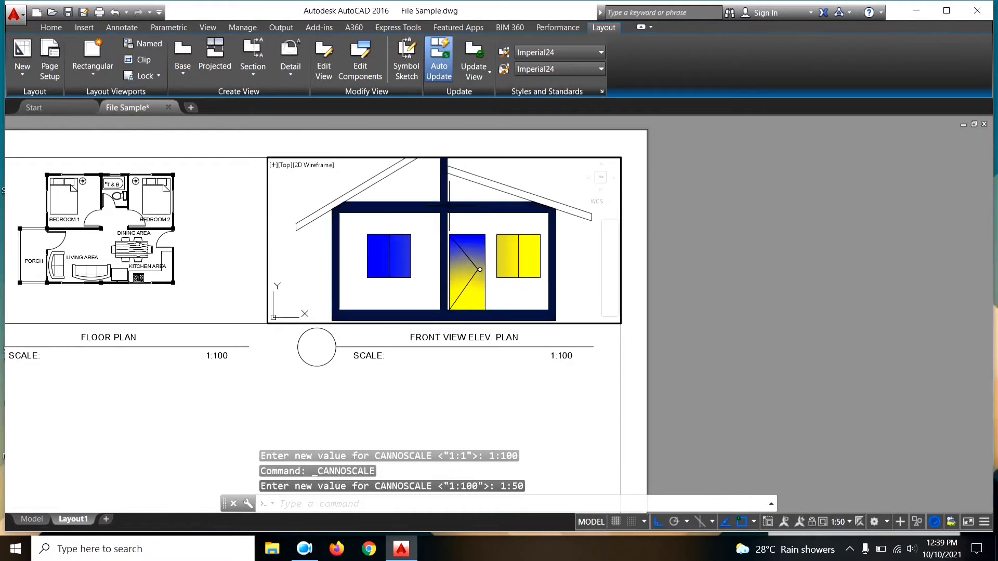
Scroll through the viewport scale list and open the drawing scale list editor
click(849, 522)
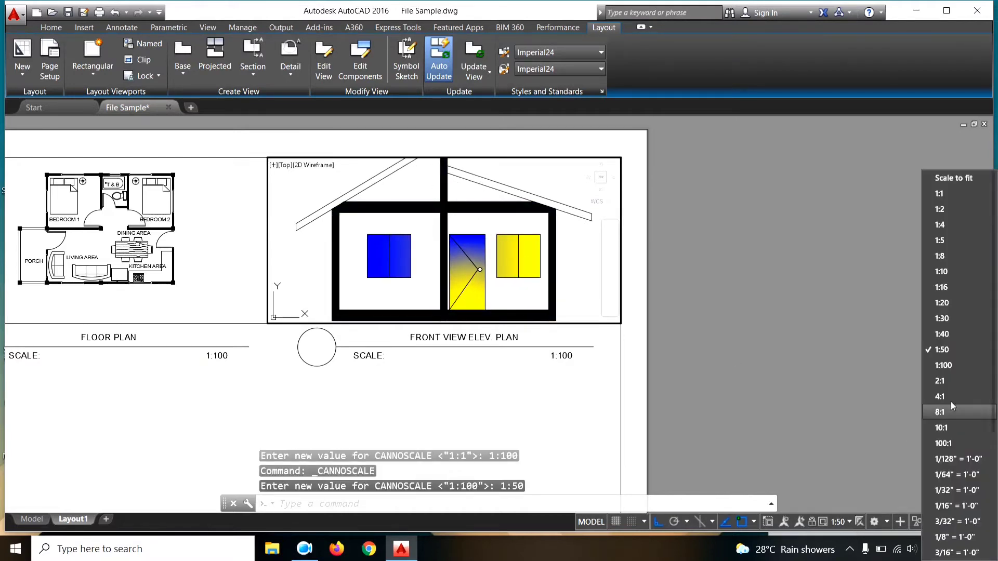
scroll(949, 356, down, 1)
scroll(949, 356, down, 1)
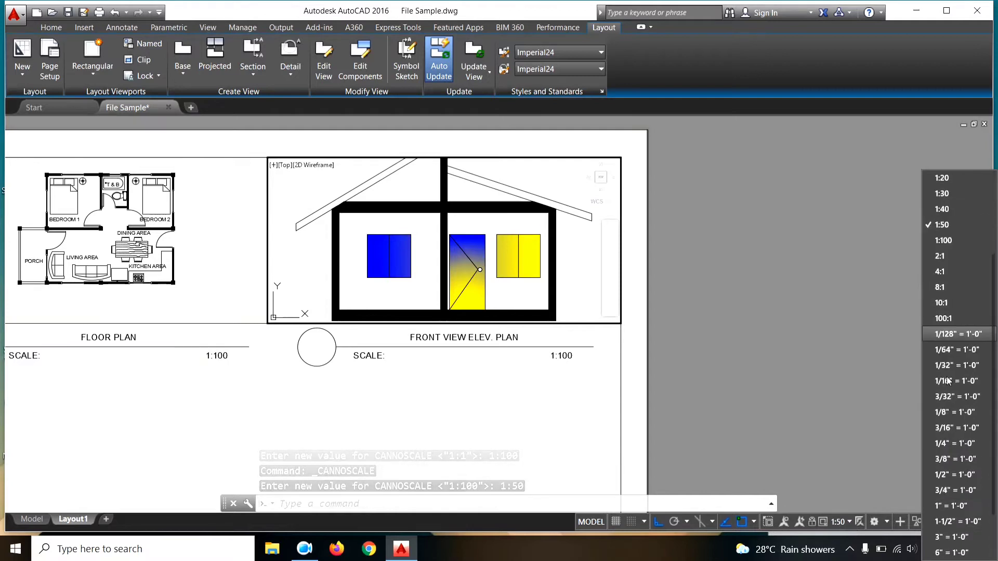
scroll(945, 374, down, 2)
scroll(945, 393, up, 2)
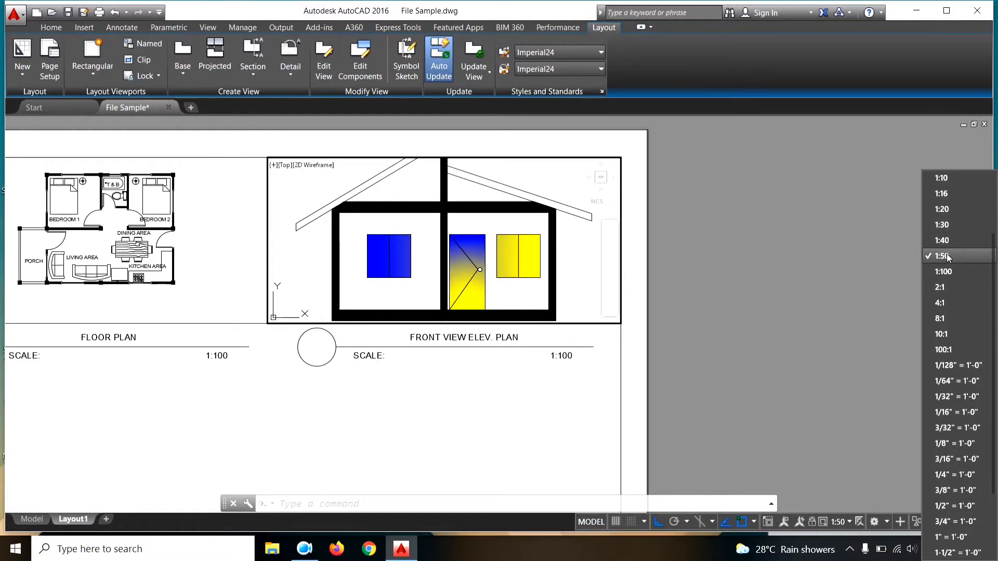
scroll(946, 254, down, 1)
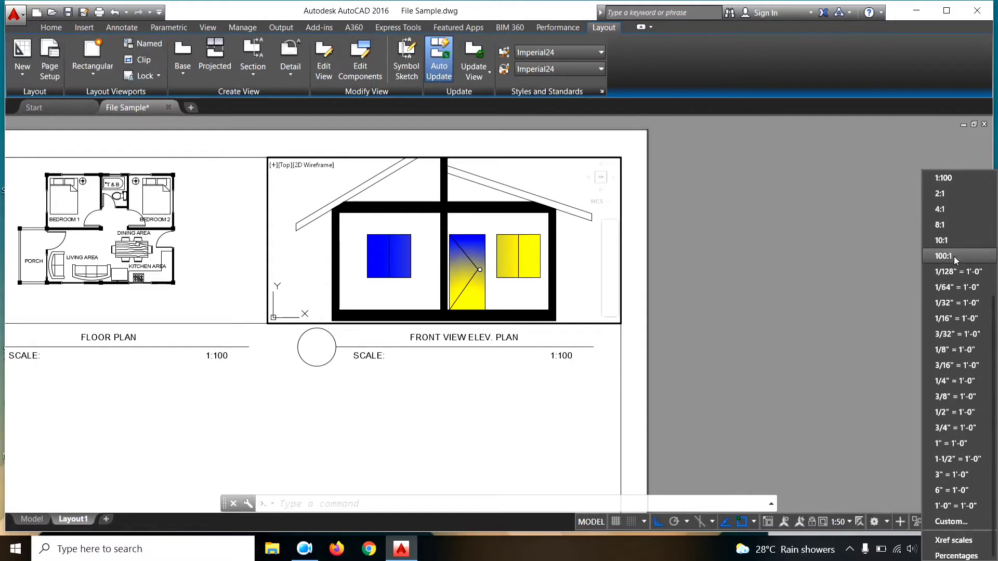
scroll(955, 257, up, 2)
scroll(950, 229, up, 2)
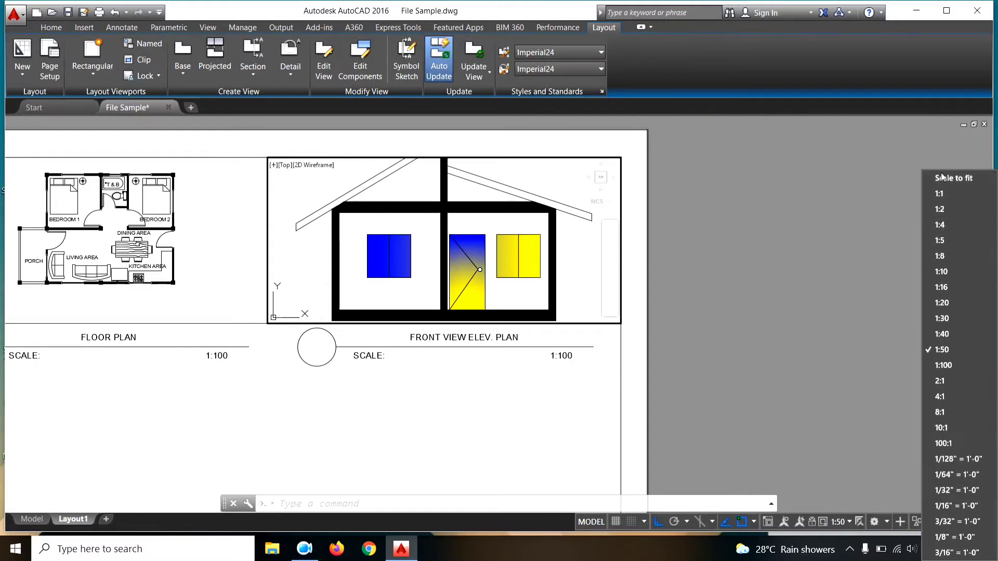
scroll(977, 367, down, 3)
scroll(957, 311, down, 1)
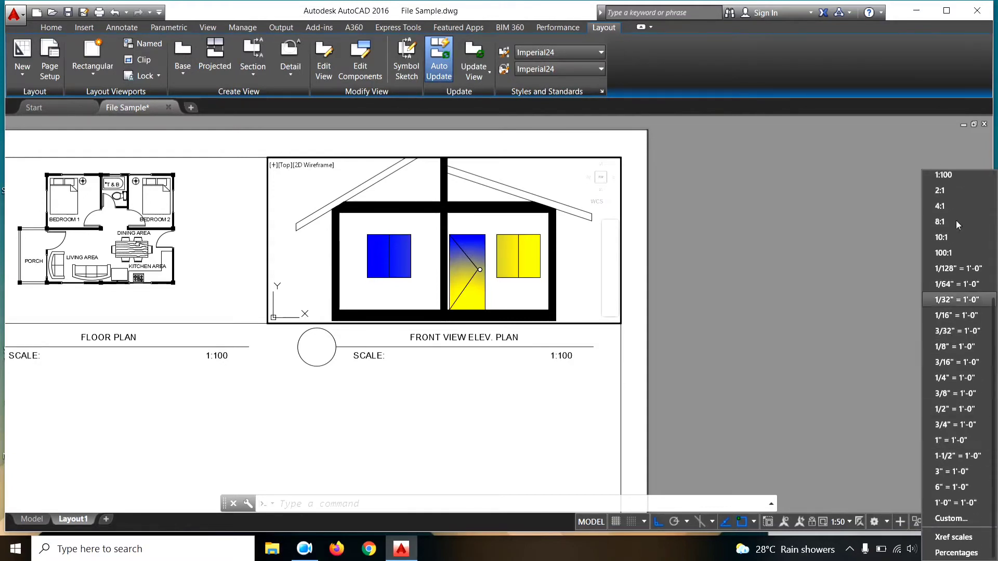
scroll(963, 273, down, 2)
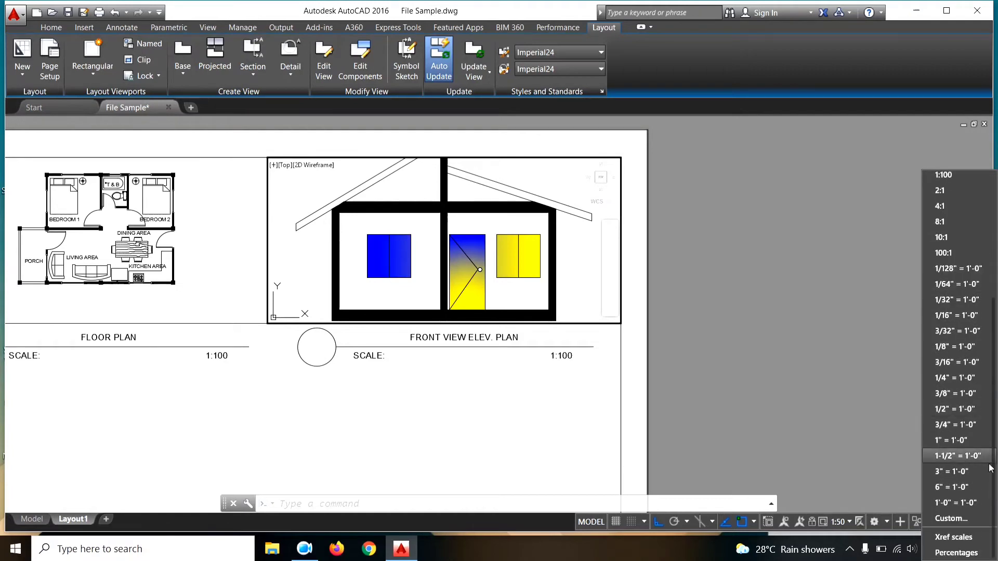
click(959, 514)
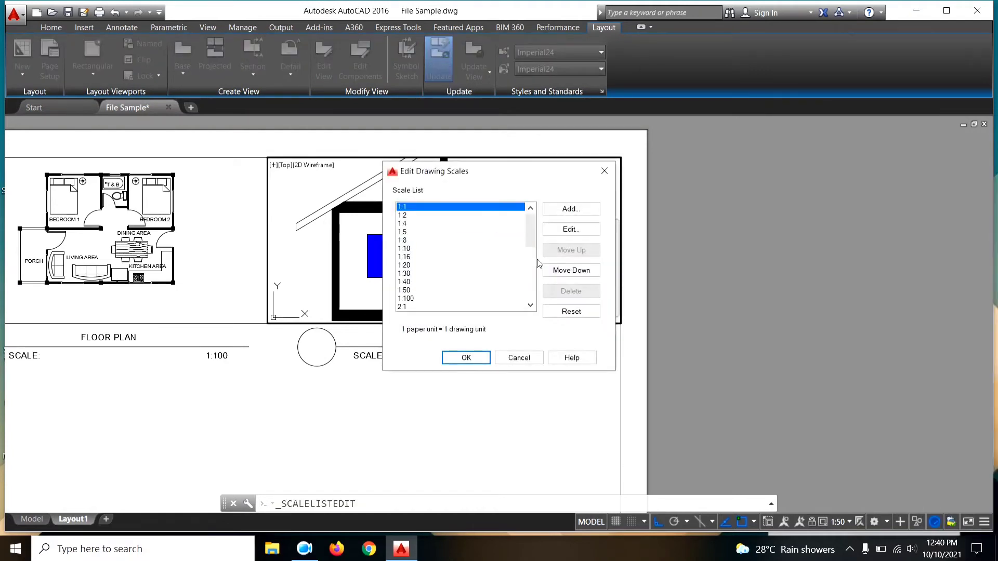
Add a custom 1:75 scale (1 paper unit = 75 drawing units) to the drawing's scale list
click(574, 215)
text(75)
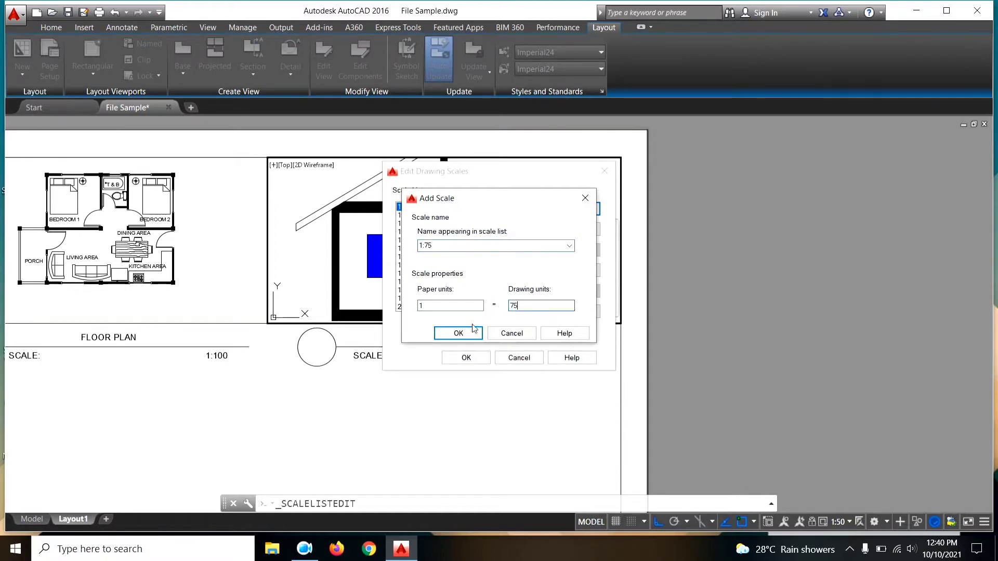
click(459, 333)
click(466, 358)
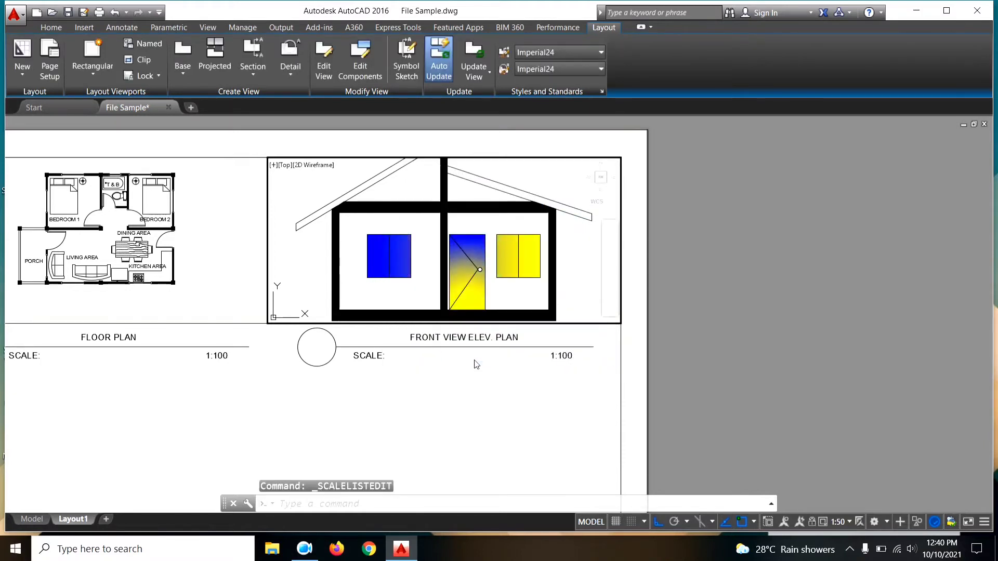
Set the front-view viewport to the new 1:75 scale, recenter the house, and lock the view
double_click(571, 264)
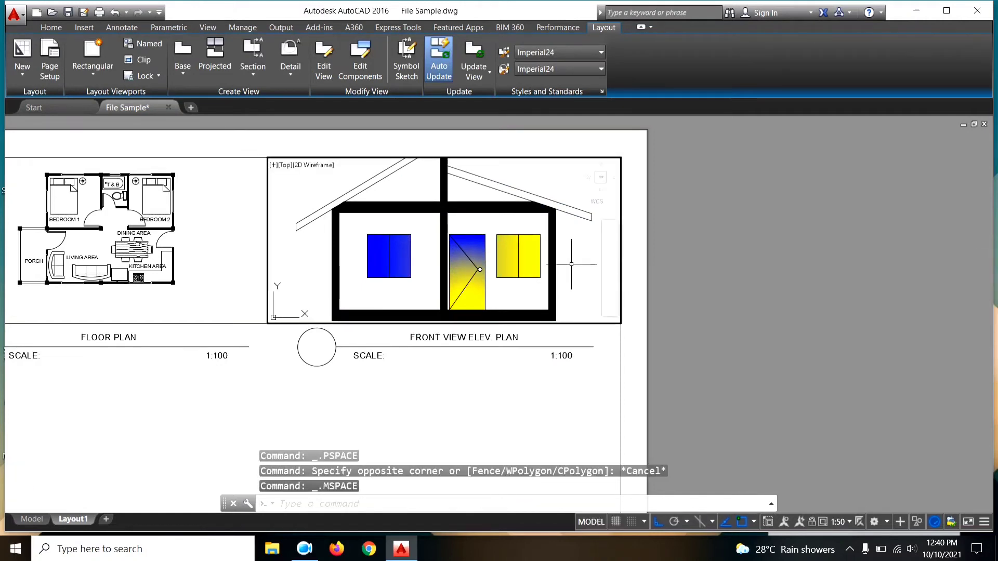
click(840, 522)
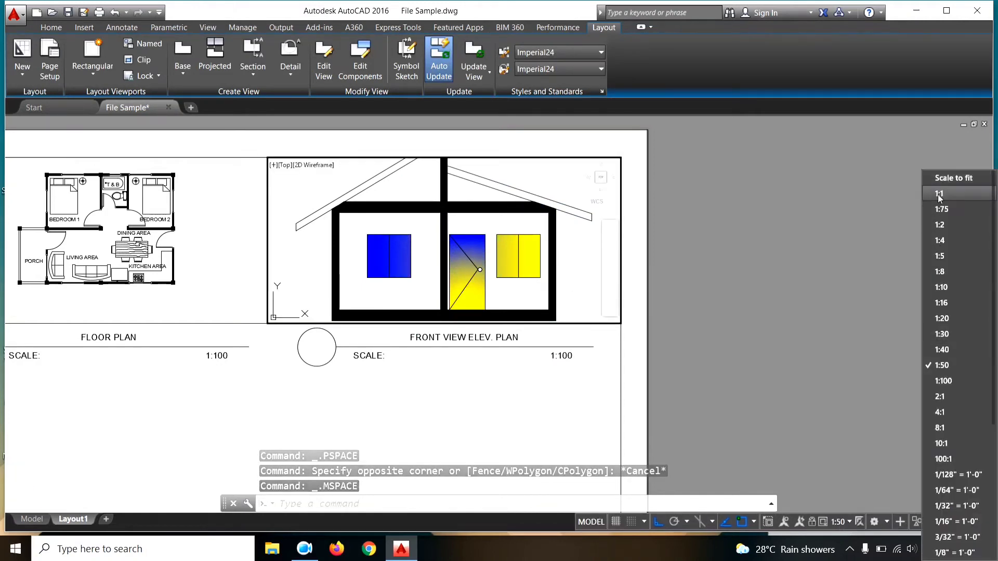
click(947, 208)
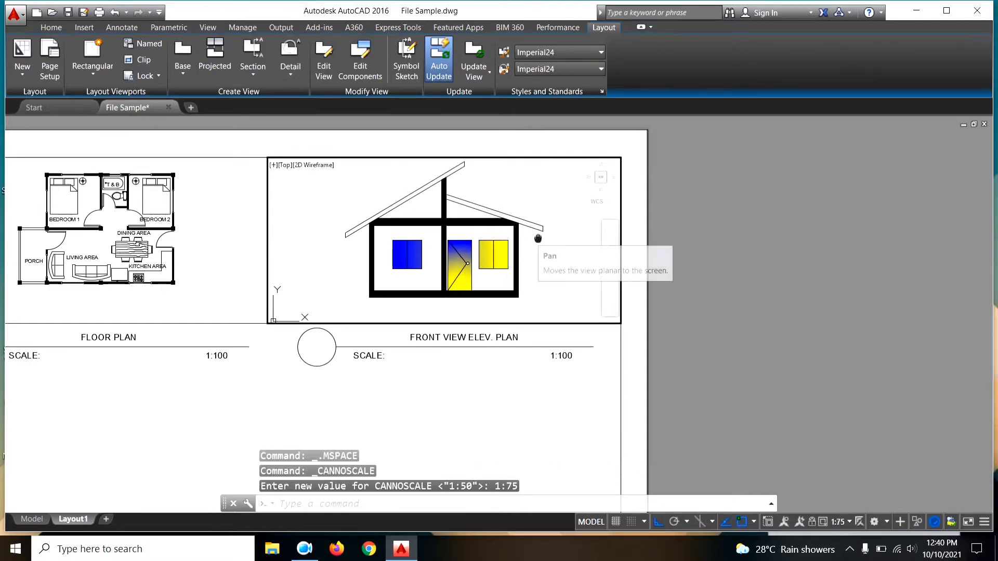
middle_drag(538, 234, 540, 241)
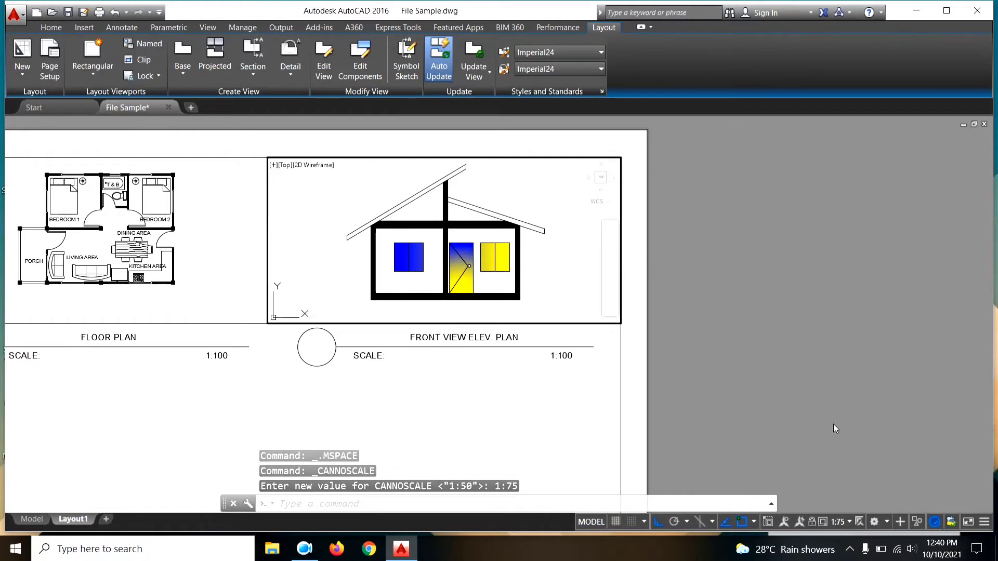
click(813, 524)
click(731, 420)
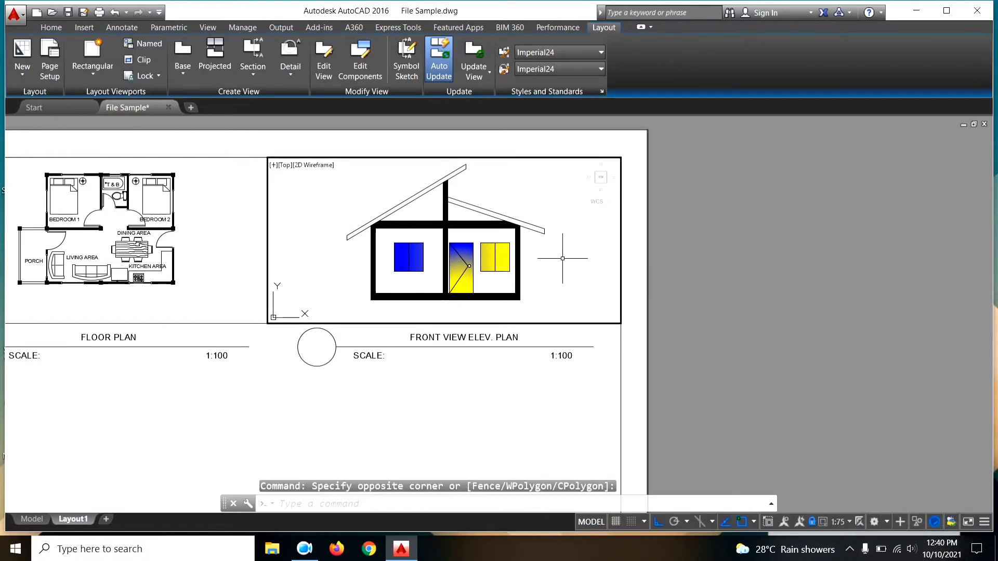
scroll(502, 247, down, 3)
scroll(533, 257, up, 5)
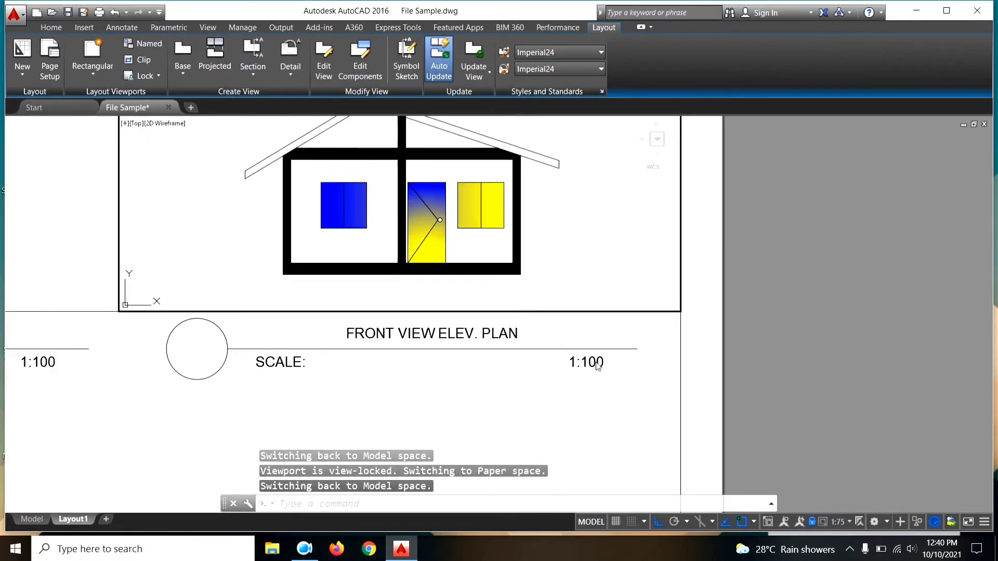
Change the FRONT VIEW ELEV. PLAN scale label from 1:100 to 1:75 and show the whole sheet
double_click(596, 365)
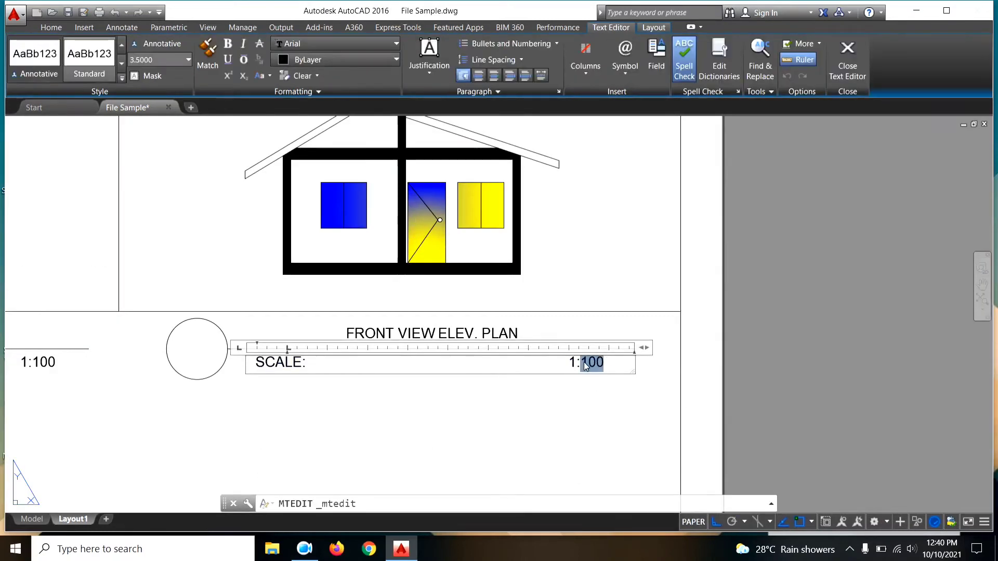
click(671, 395)
scroll(676, 338, down, 2)
scroll(754, 283, down, 3)
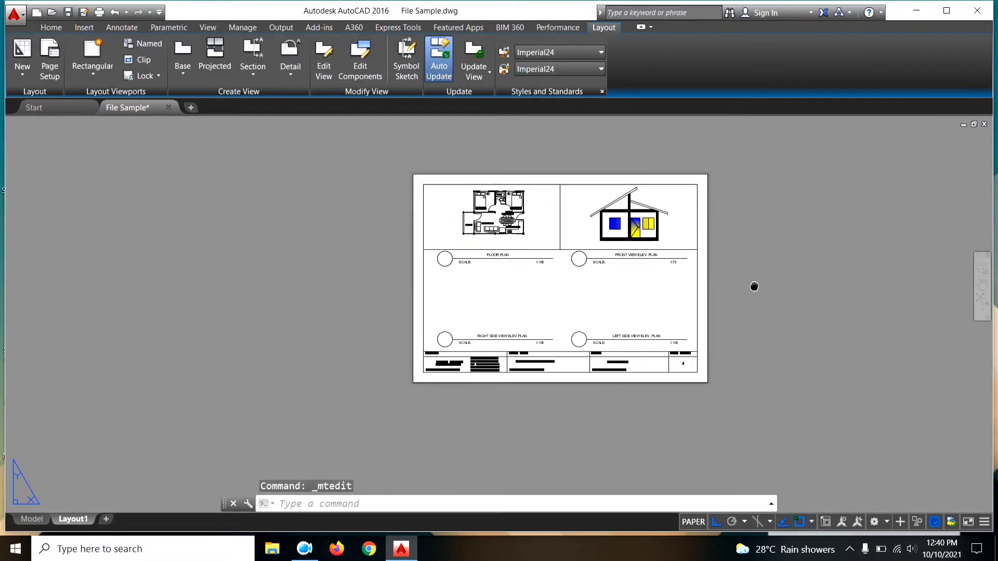
mouse_move(753, 283)
middle_down()
mouse_move(706, 261)
mouse_move(612, 275)
middle_up()
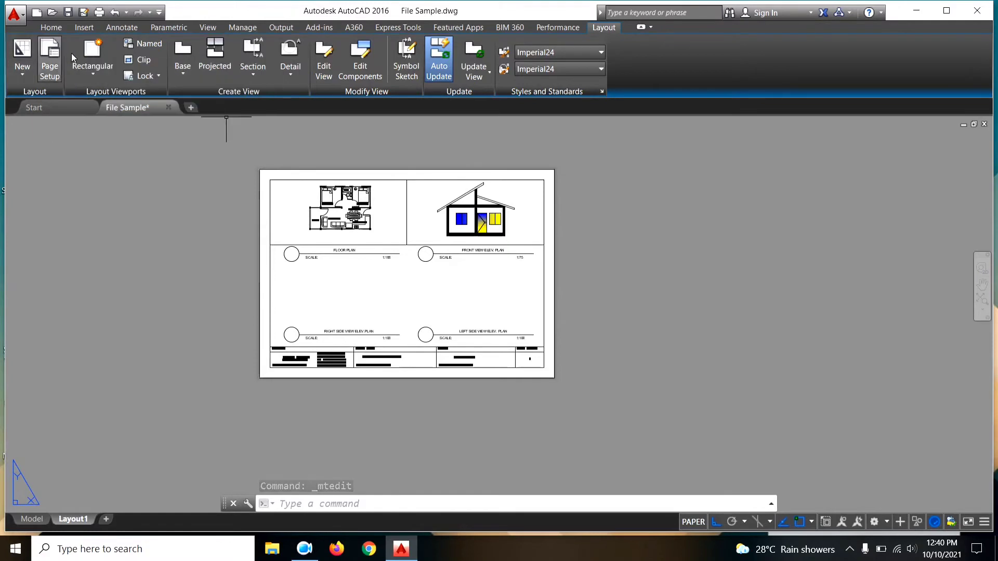
click(87, 56)
Draw a rectangular viewport in the sheet's lower-left cell
scroll(332, 327, up, 2)
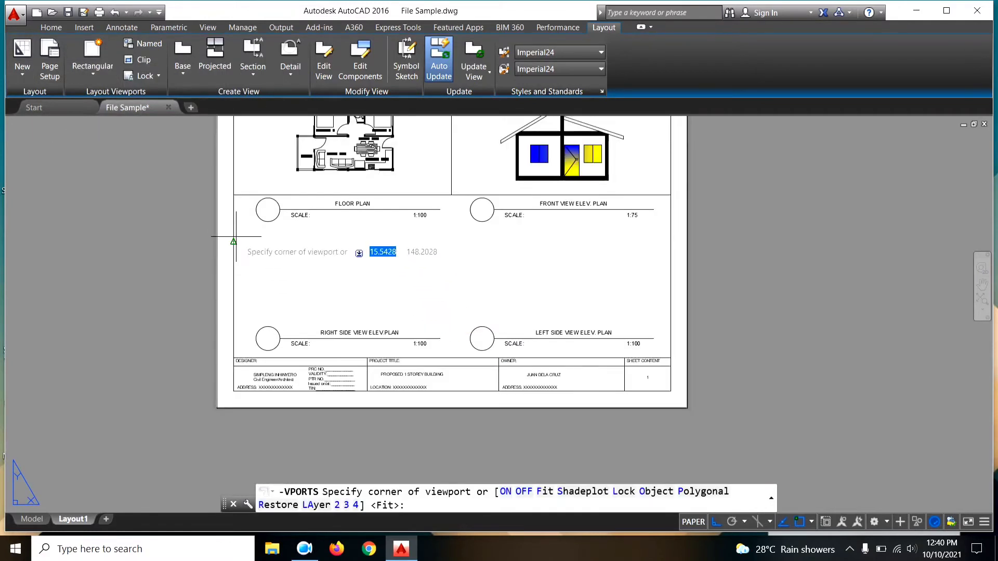
click(233, 229)
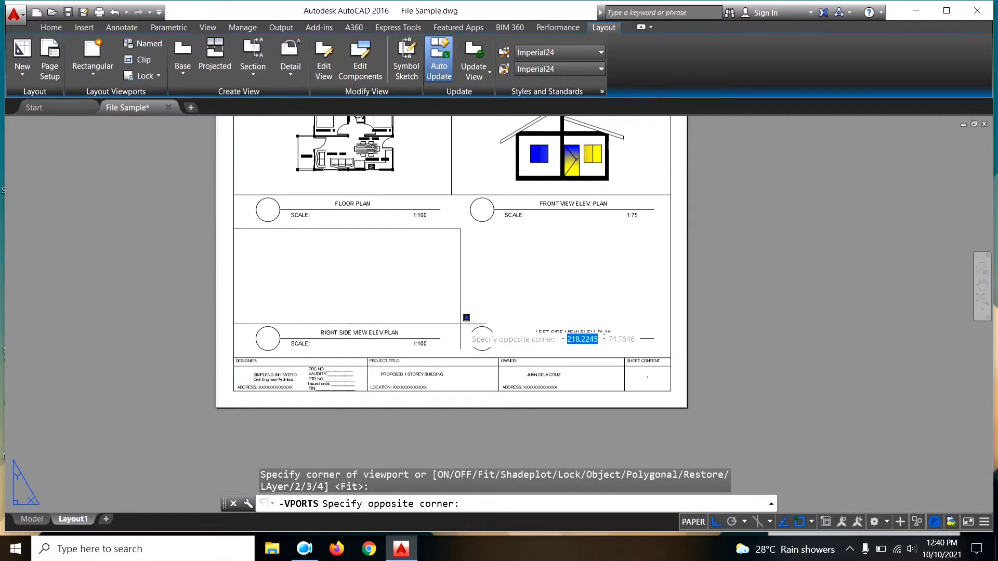
click(450, 319)
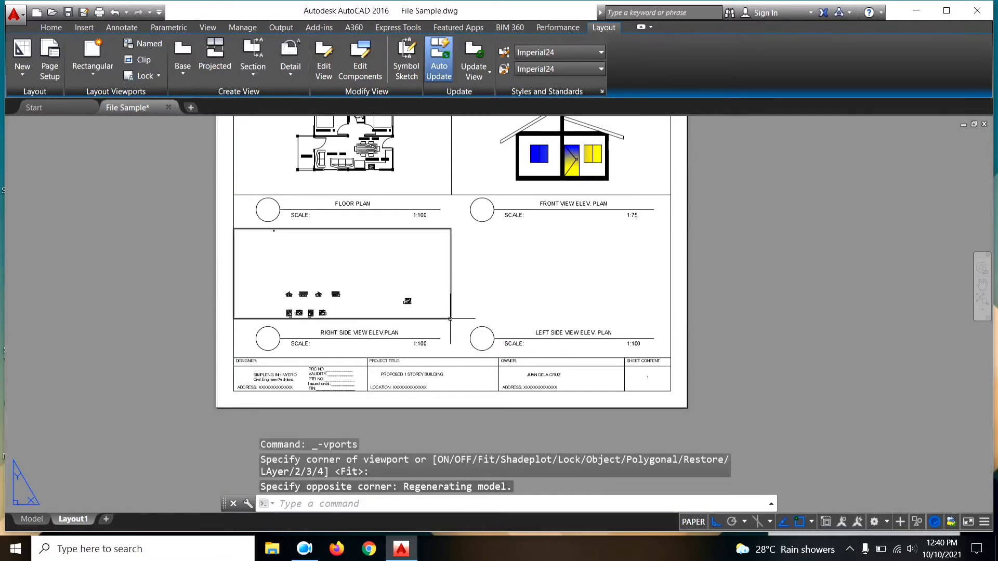
key(Escape)
scroll(319, 304, up, 2)
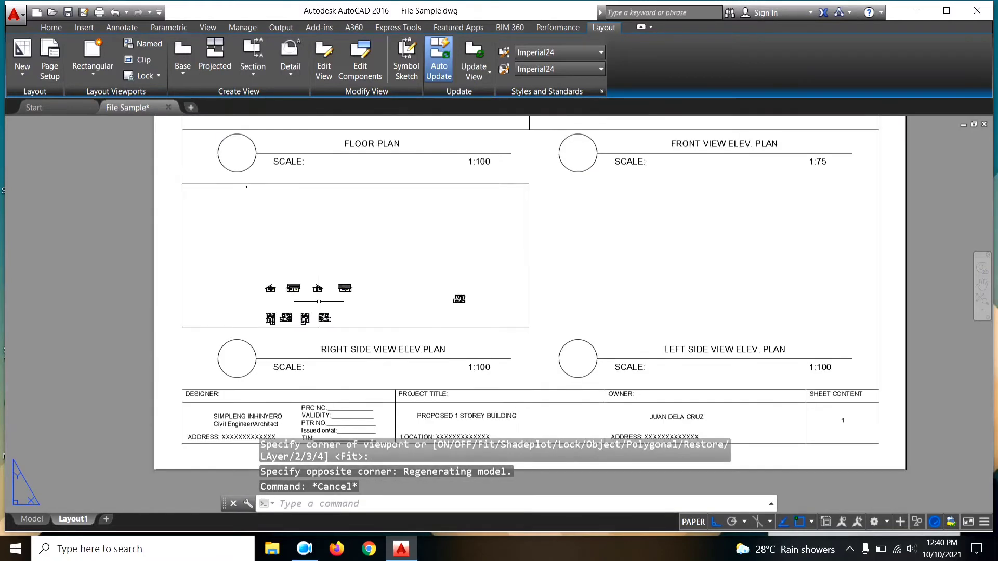
Show the right side elevation centered in the new viewport at 1:75 and lock it
double_click(334, 263)
scroll(332, 276, up, 3)
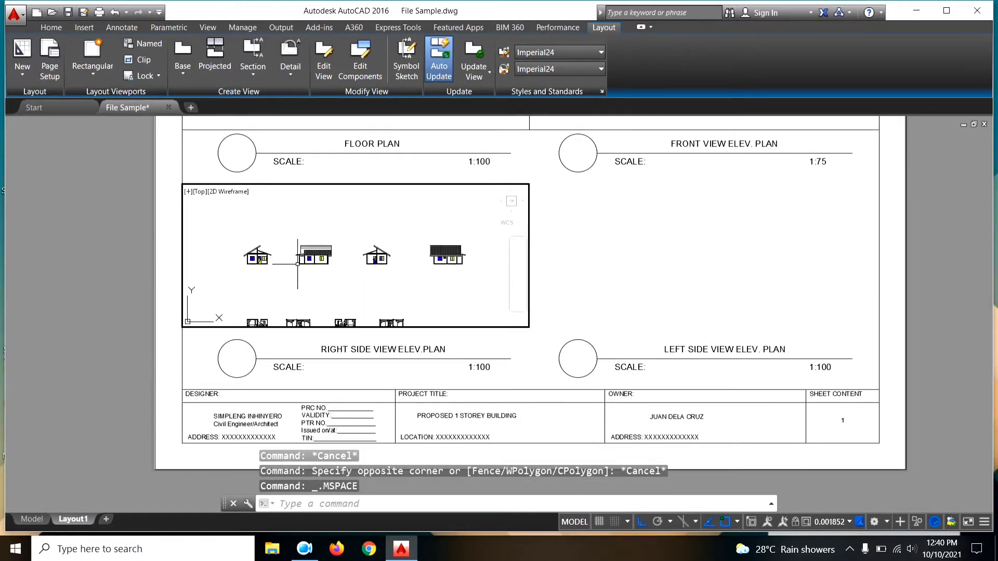
scroll(335, 271, up, 3)
scroll(336, 267, up, 6)
mouse_move(336, 267)
middle_down()
mouse_move(359, 250)
mouse_move(368, 265)
middle_up()
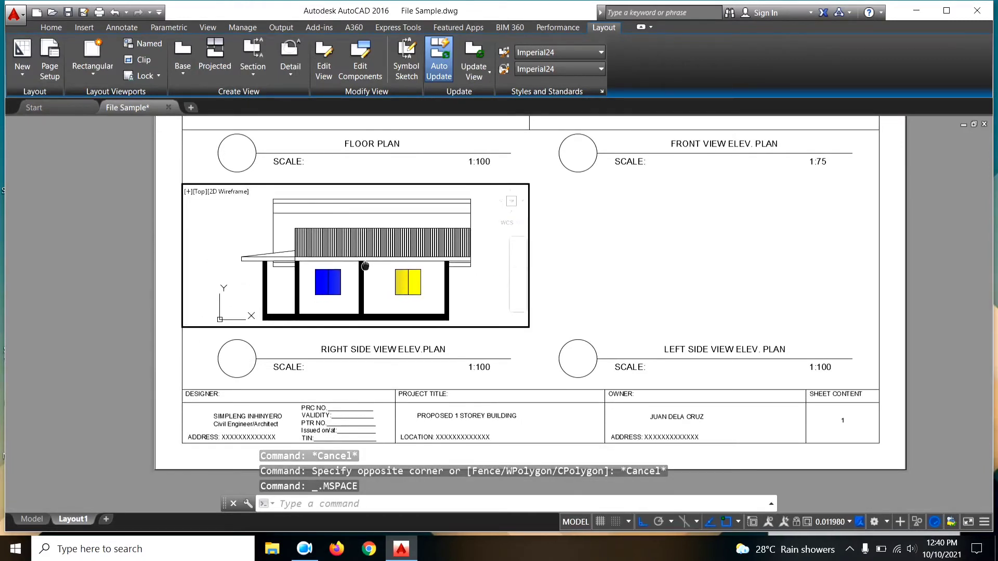
click(849, 522)
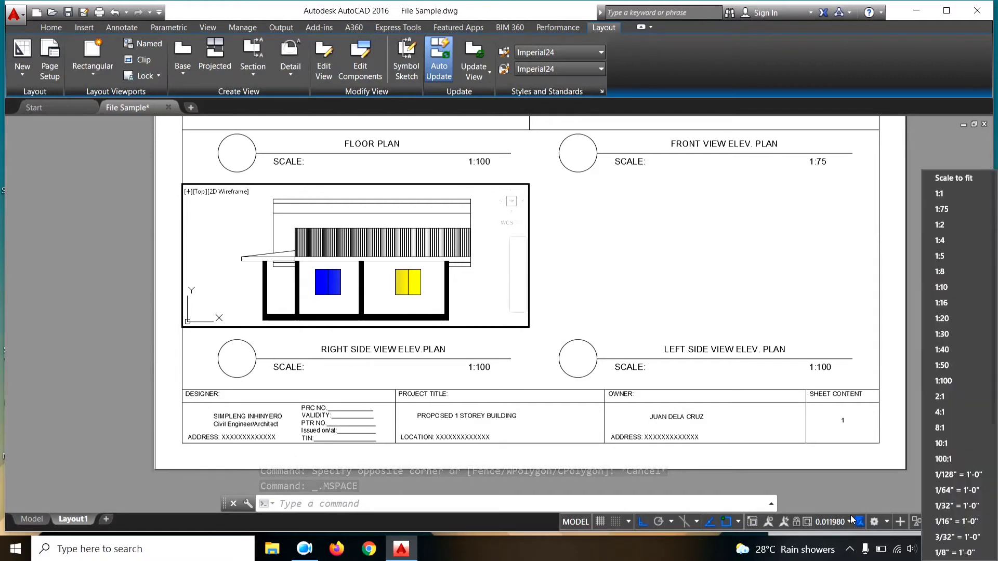
click(959, 203)
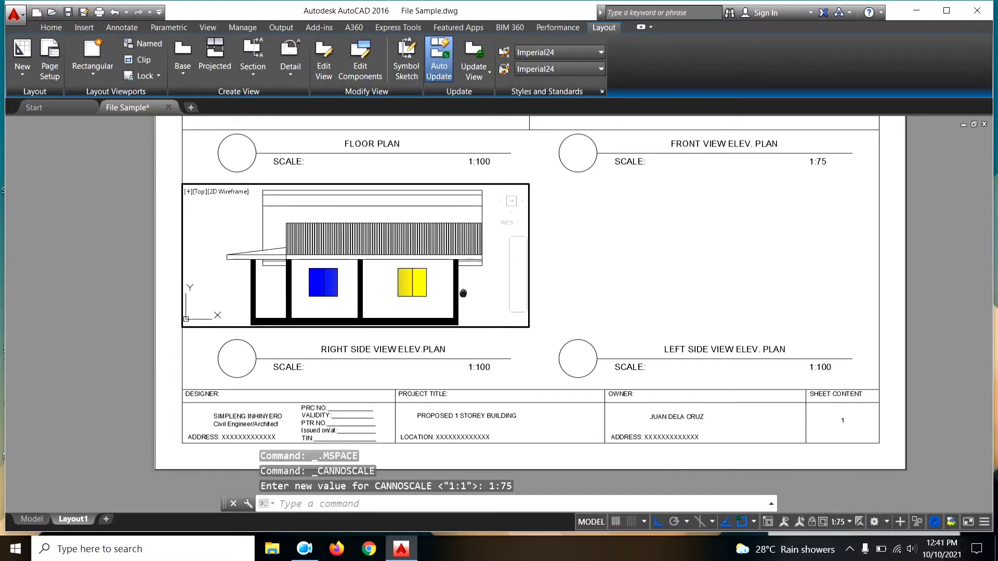
middle_drag(465, 295, 465, 291)
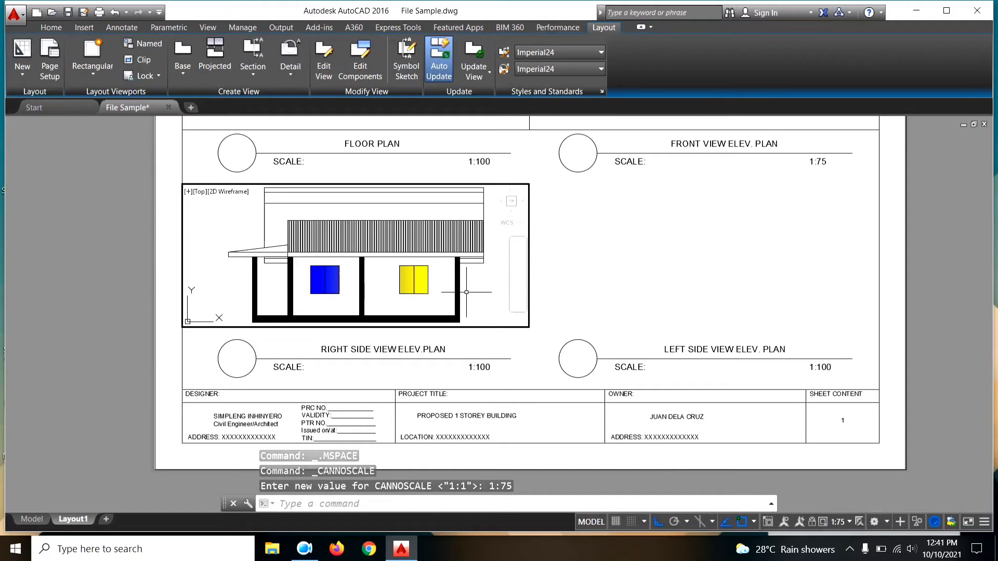
click(815, 521)
double_click(689, 288)
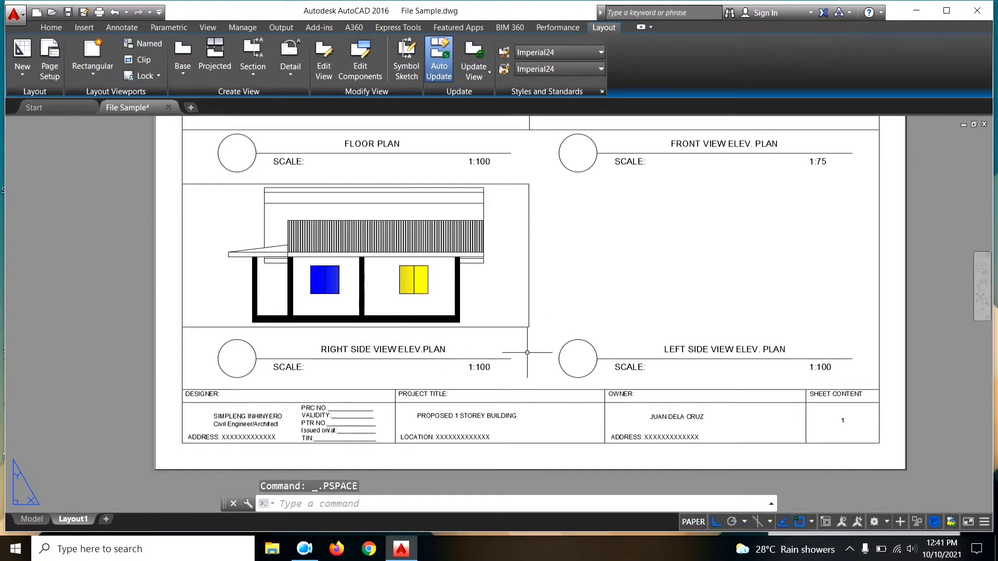
Change the RIGHT SIDE VIEW ELEV.PLAN scale text to 1:75 and reframe the sheet
double_click(491, 368)
text(75)
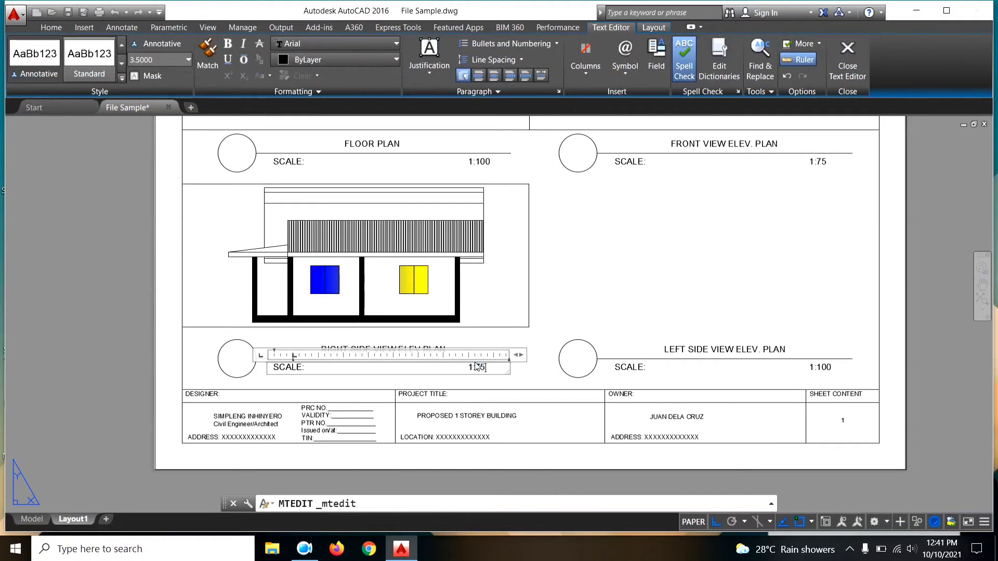
click(618, 312)
middle_drag(664, 305, 525, 323)
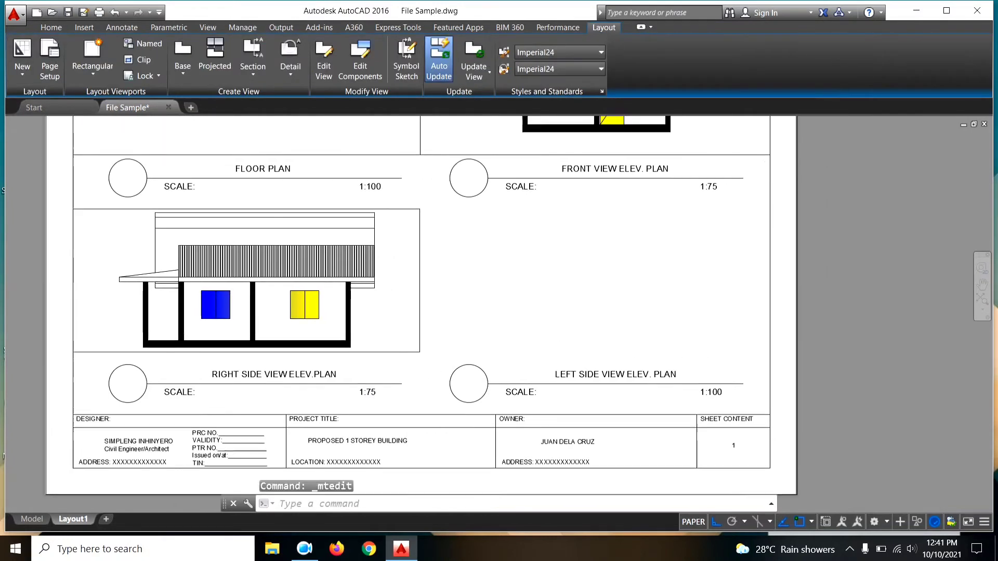
scroll(525, 323, down, 3)
middle_drag(198, 170, 109, 118)
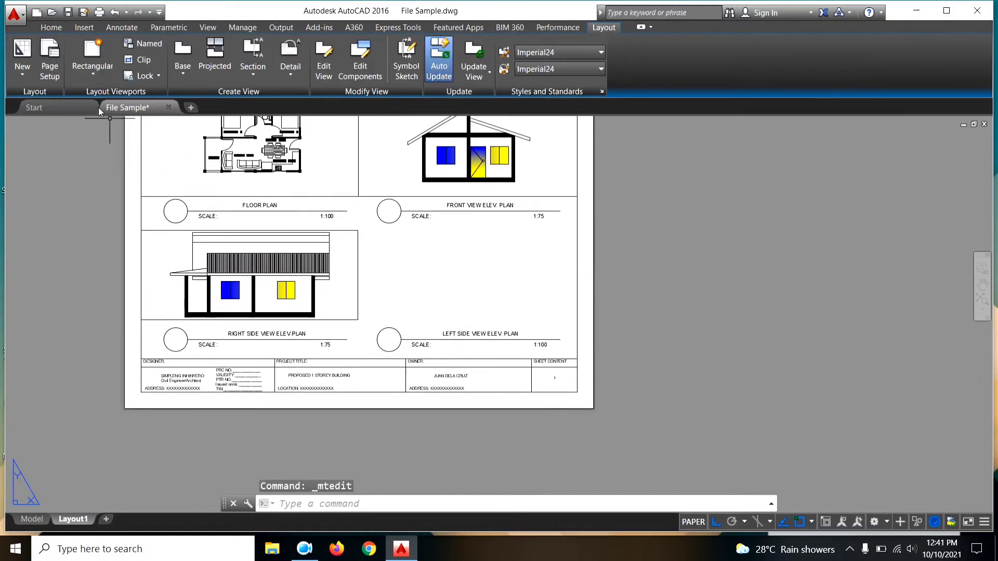
Draw a rectangular viewport filling the empty lower-right cell of the sheet
click(88, 52)
click(357, 230)
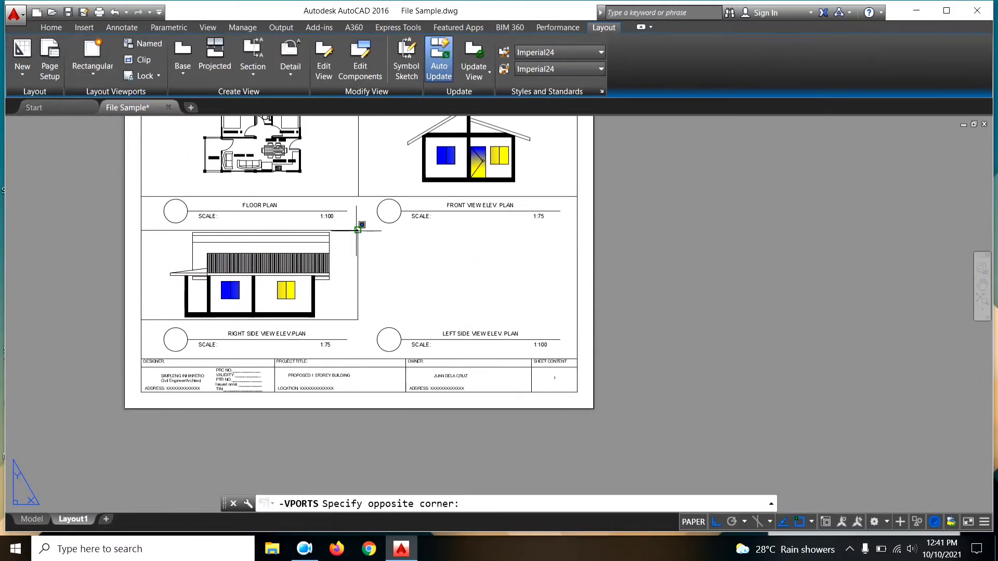
scroll(582, 317, up, 2)
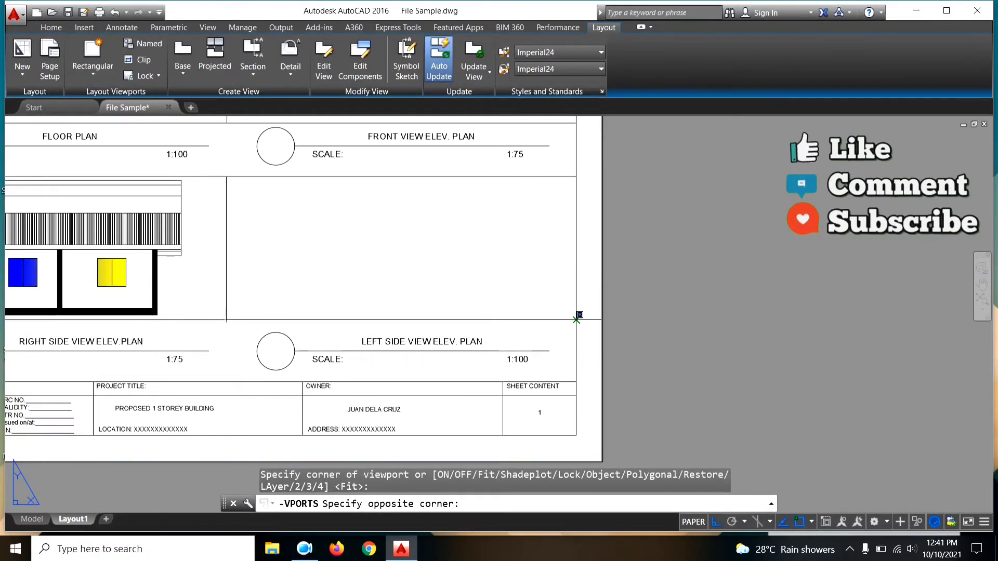
click(575, 319)
scroll(464, 286, down, 2)
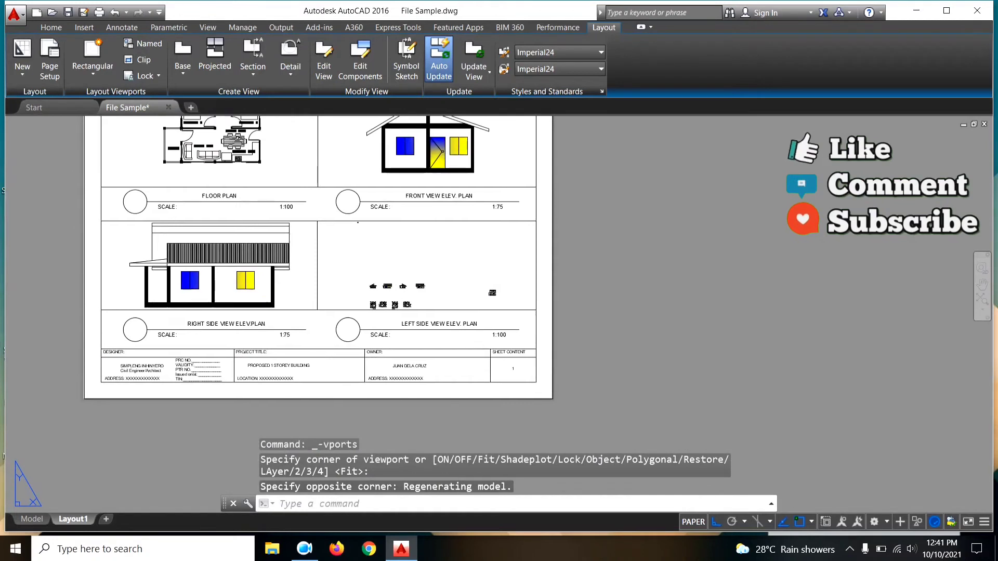
scroll(437, 300, up, 2)
Show the house's opposite side elevation centered in the new viewport at 1:75
double_click(419, 320)
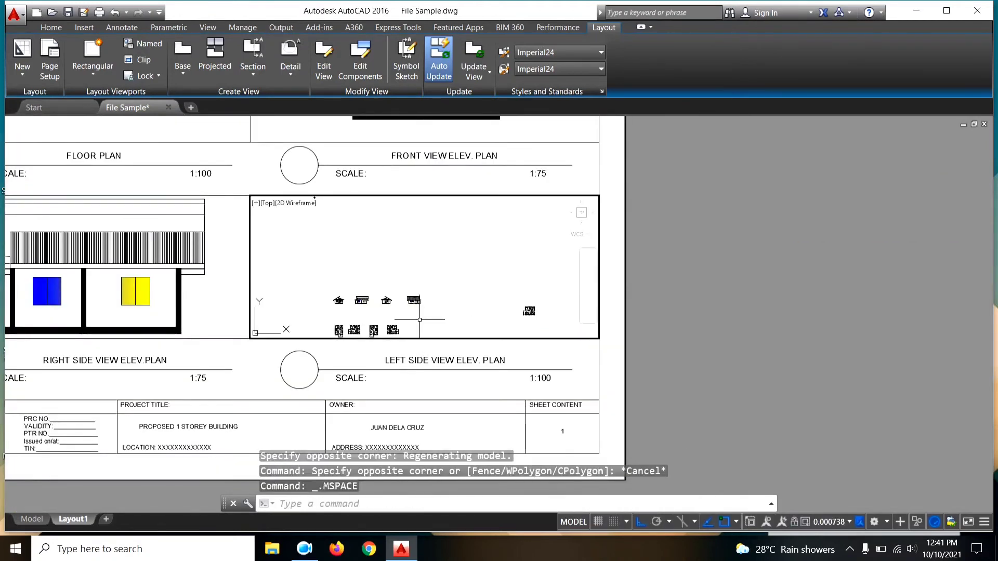
scroll(414, 290, up, 3)
scroll(414, 289, up, 3)
scroll(414, 289, up, 3)
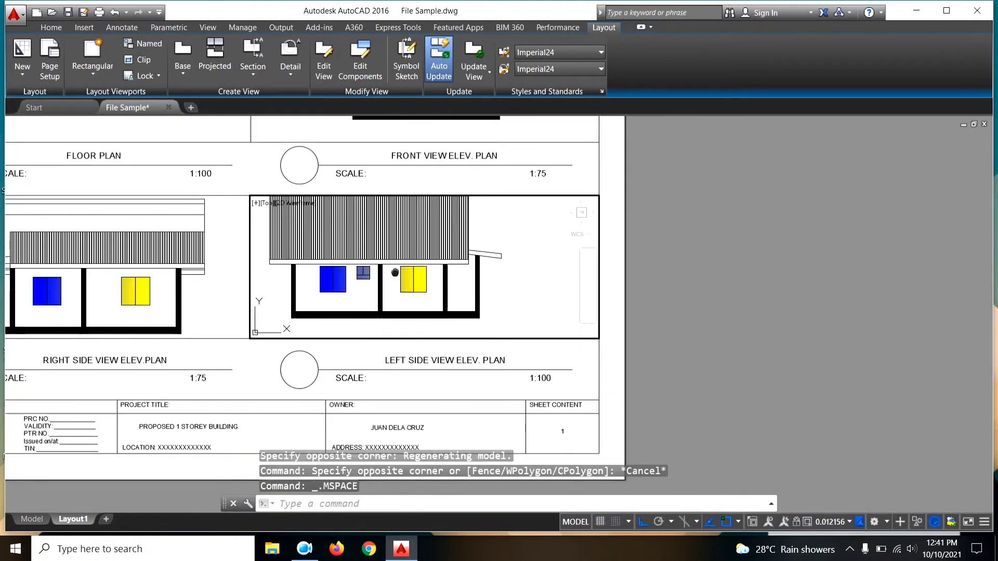
middle_drag(394, 273, 453, 280)
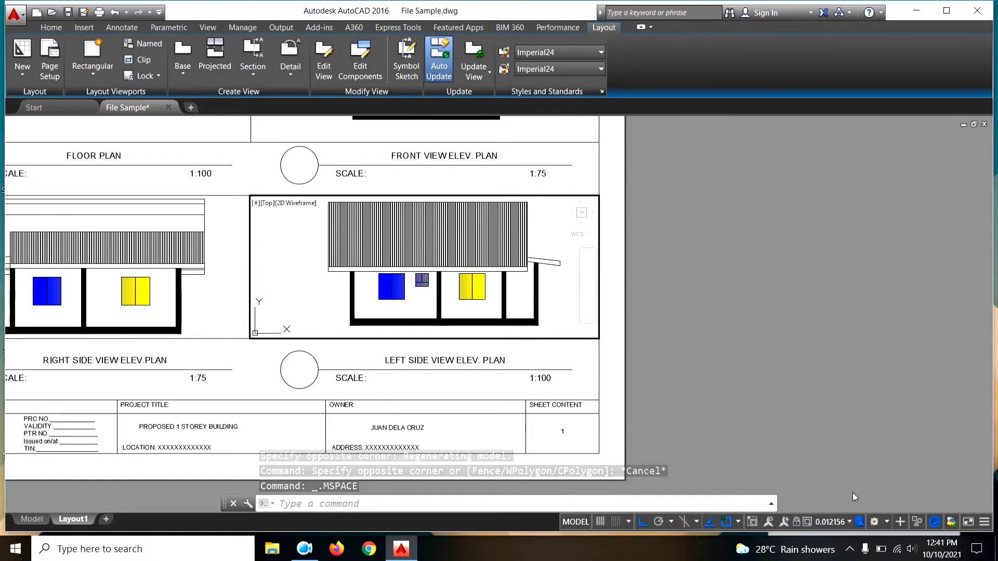
click(847, 522)
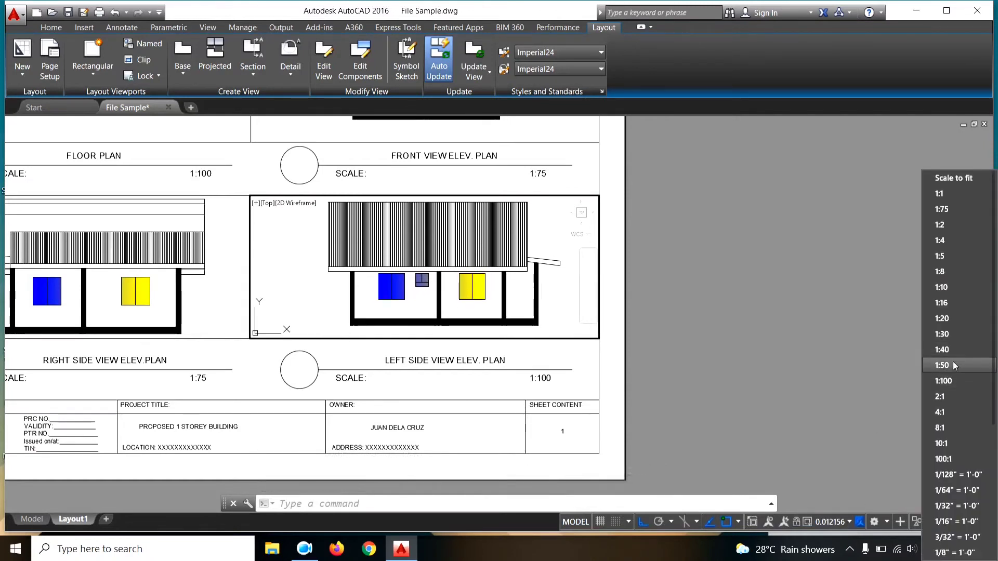
scroll(963, 322, down, 1)
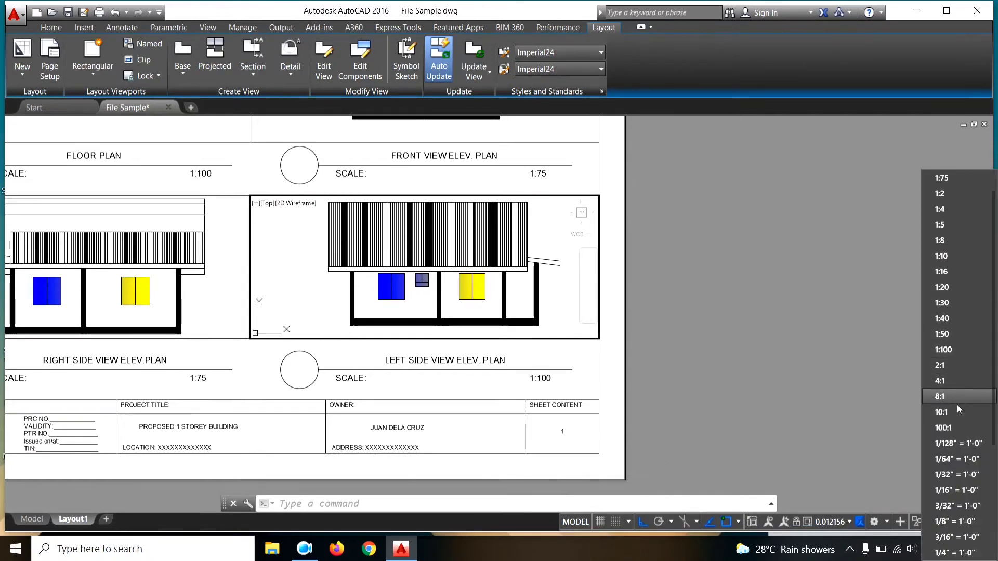
click(947, 179)
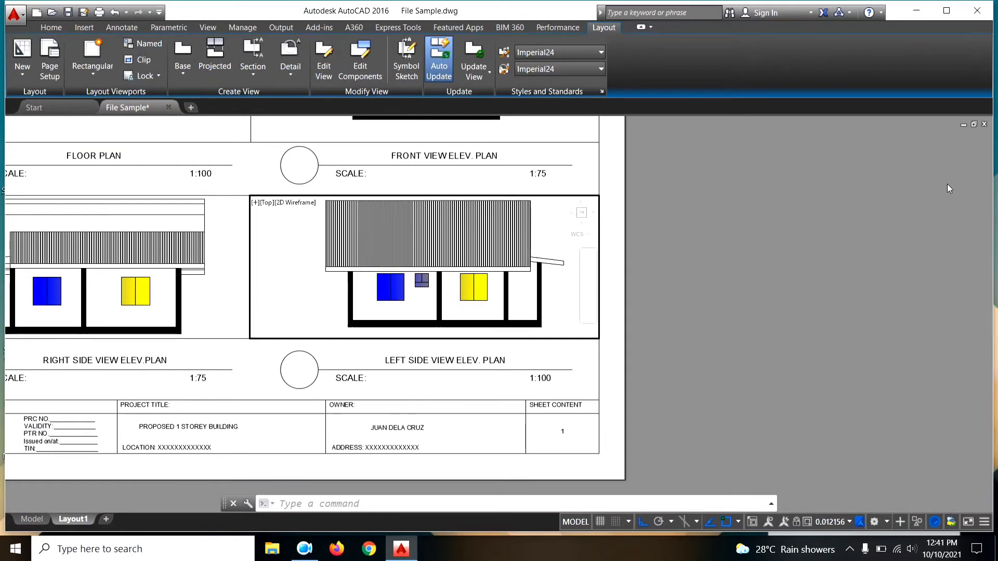
middle_drag(555, 236, 555, 239)
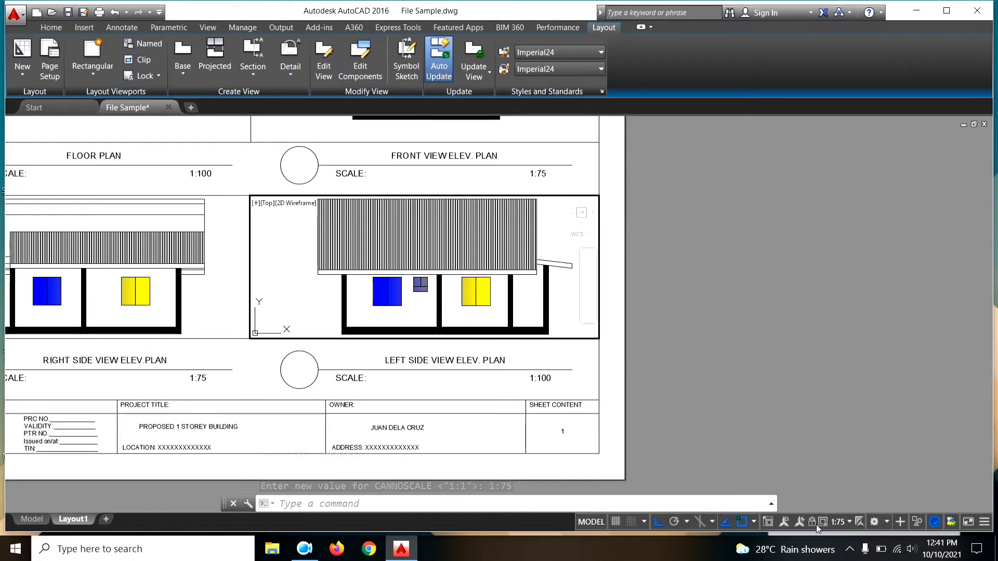
double_click(772, 367)
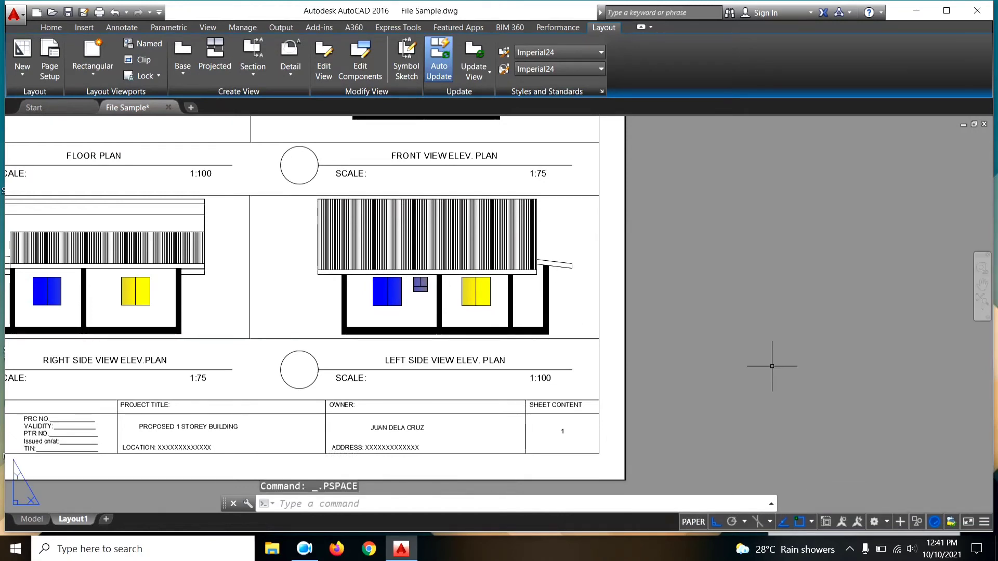
Change the LEFT SIDE VIEW ELEV. PLAN scale text to 1:75
scroll(545, 386, up, 2)
double_click(567, 377)
text(75)
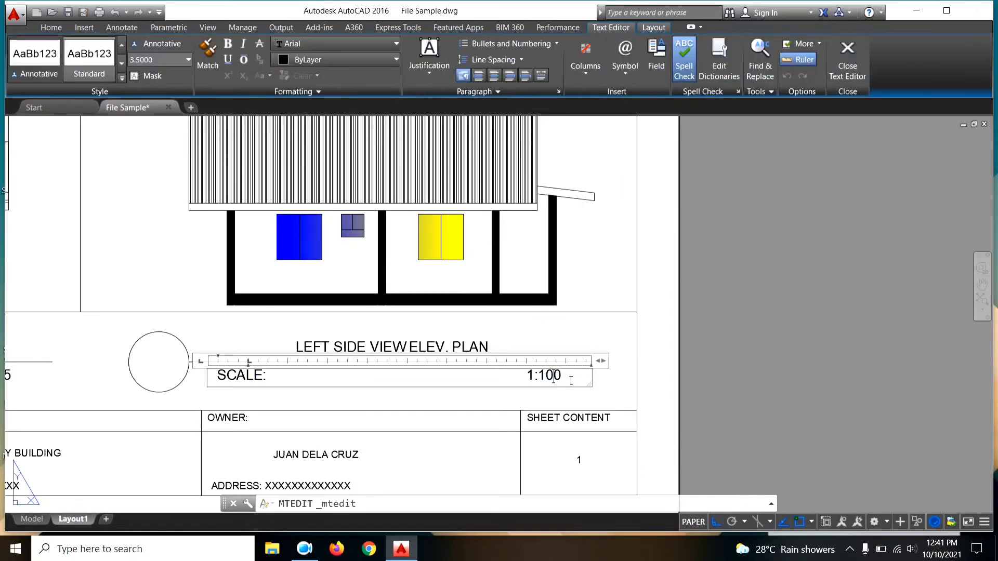
click(834, 419)
scroll(728, 364, down, 4)
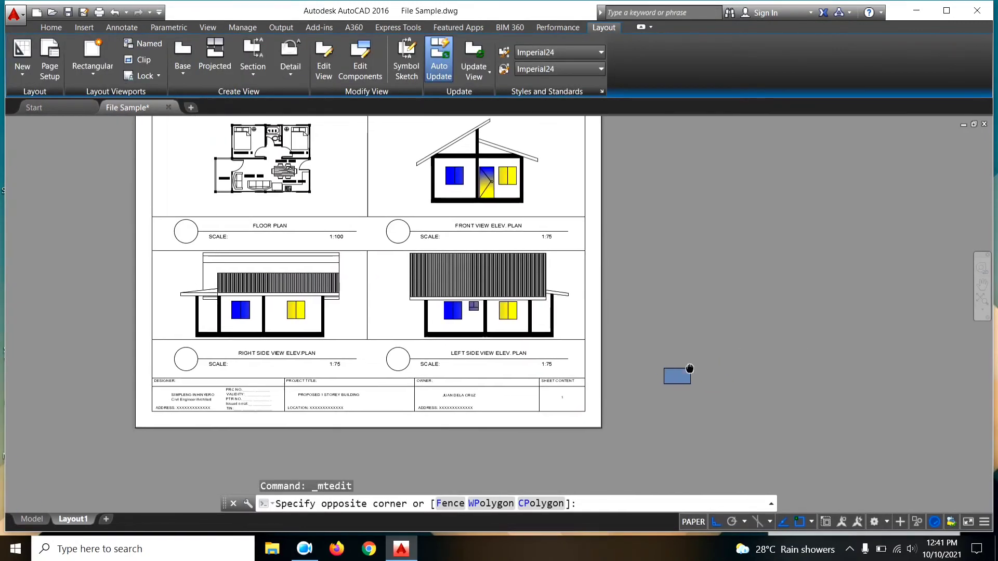
middle_drag(690, 368, 688, 366)
click(800, 379)
scroll(548, 358, up, 4)
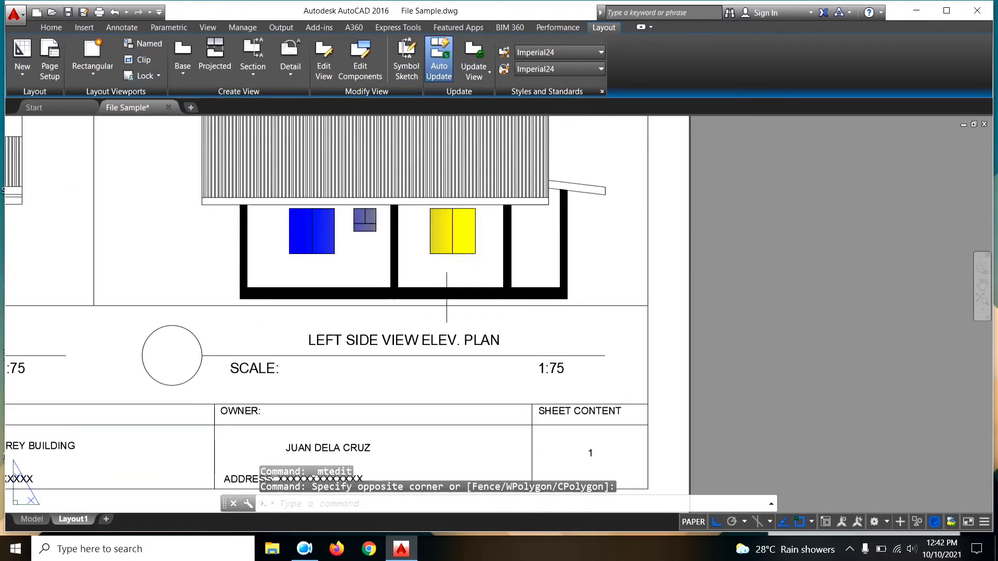
scroll(522, 335, down, 2)
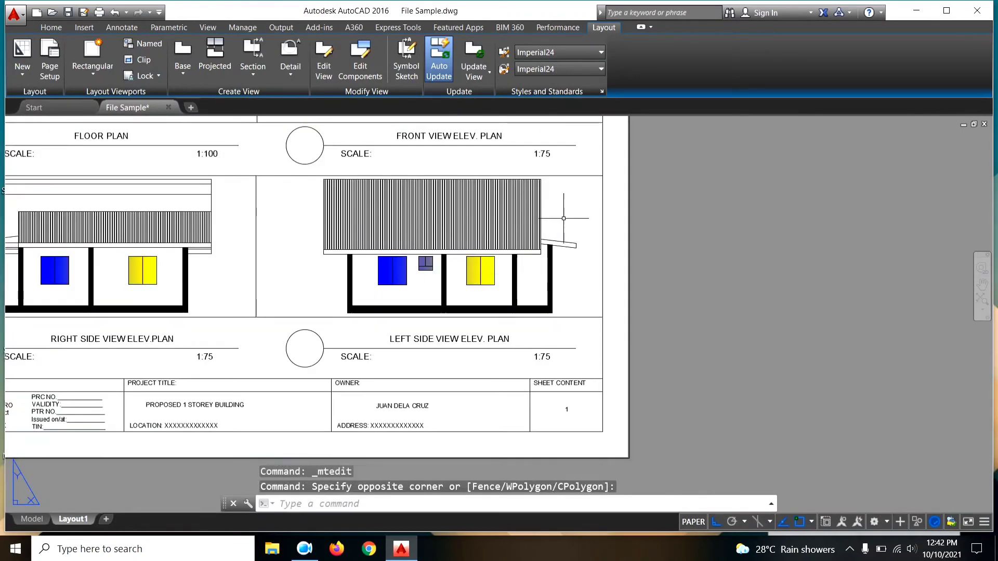
Restore the lower-right viewport's scale to 1:75 after briefly choosing 1:100
double_click(570, 276)
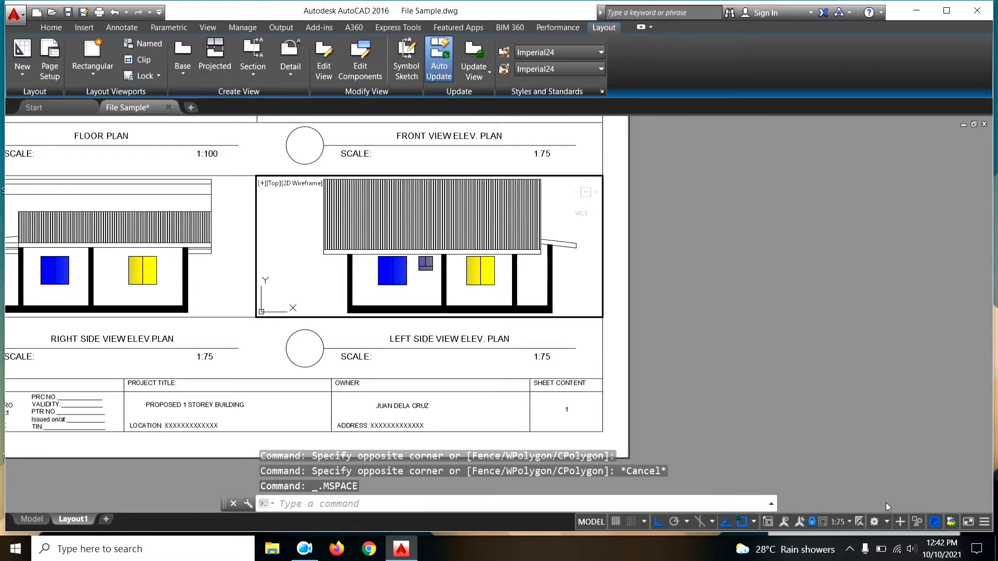
click(850, 523)
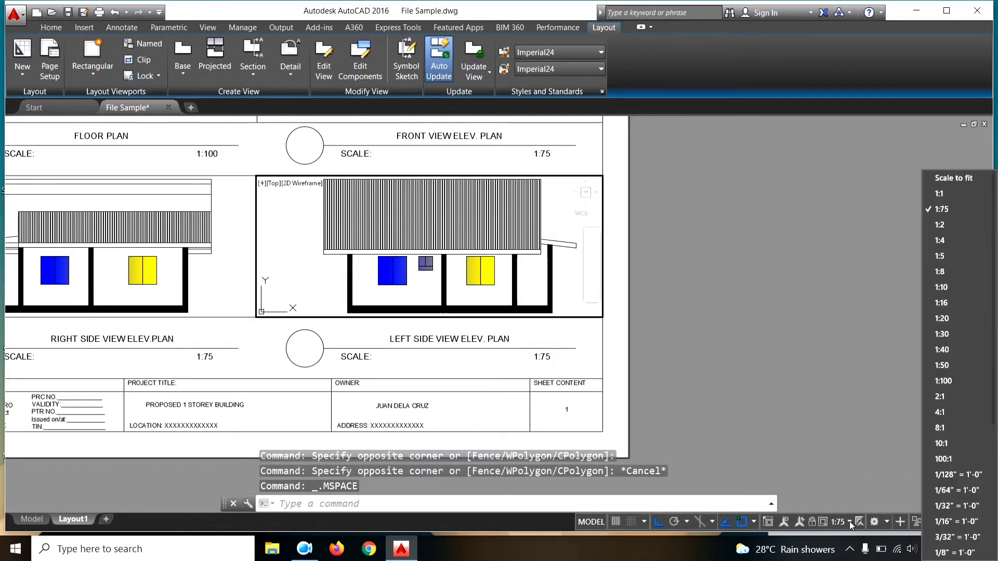
click(956, 377)
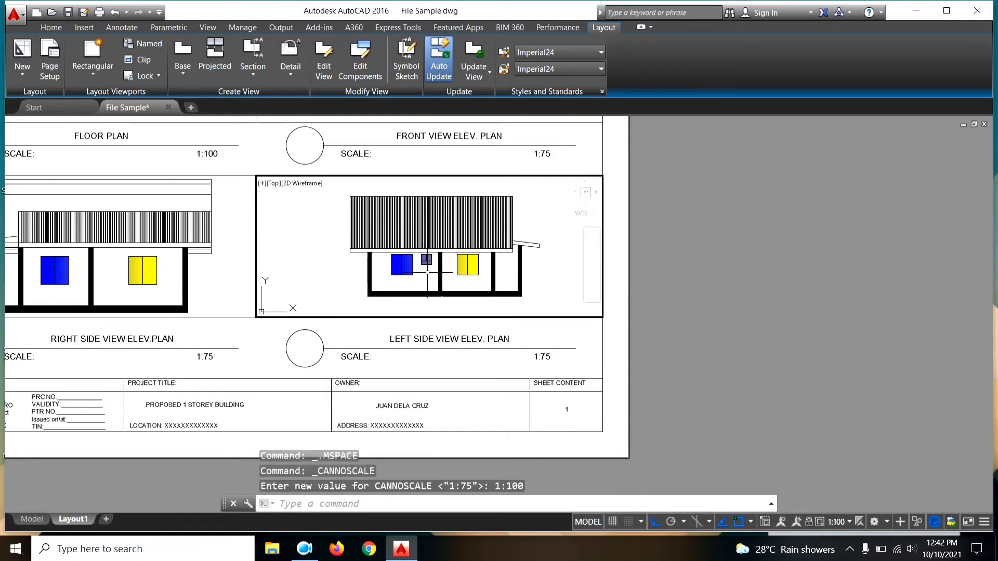
click(846, 521)
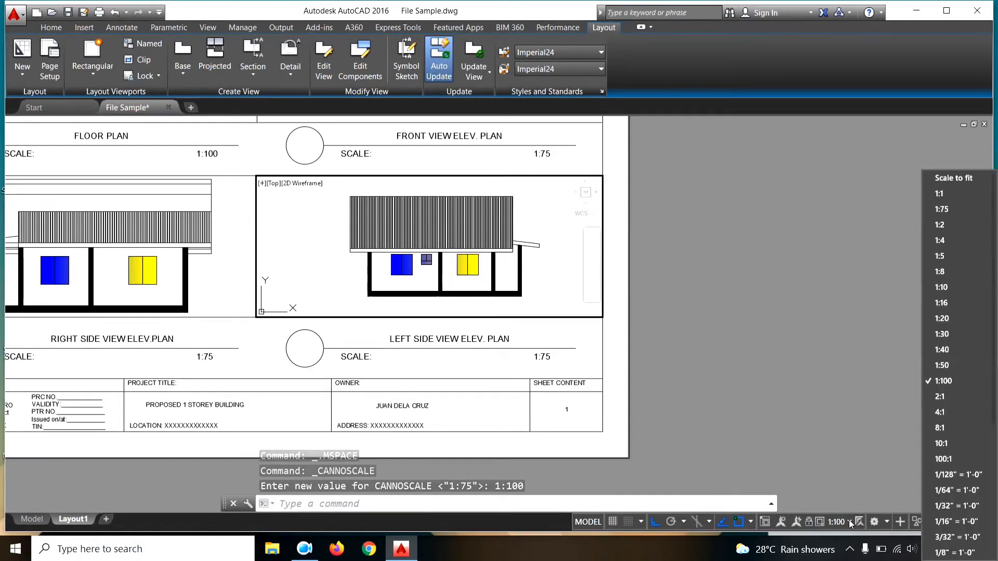
click(947, 209)
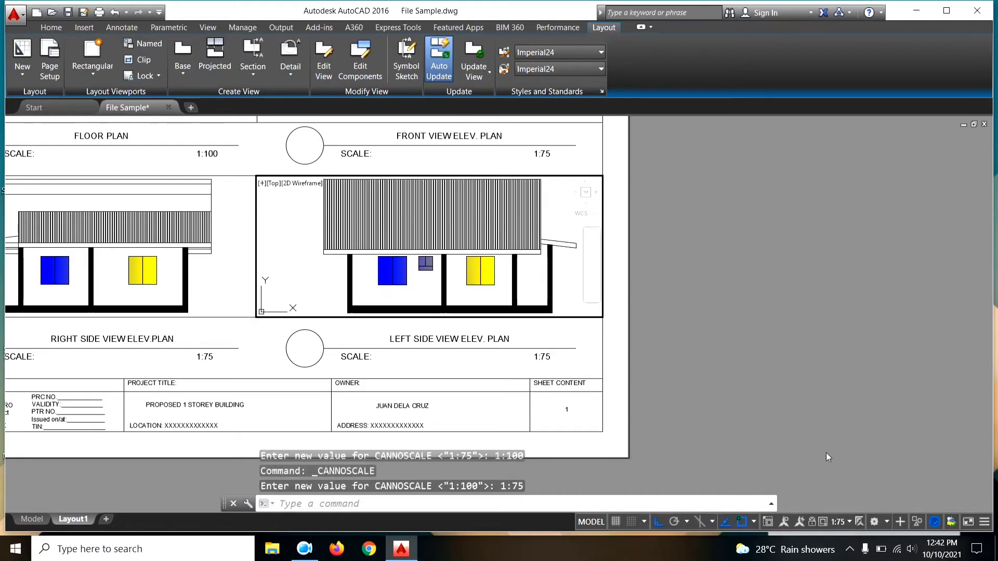
double_click(793, 372)
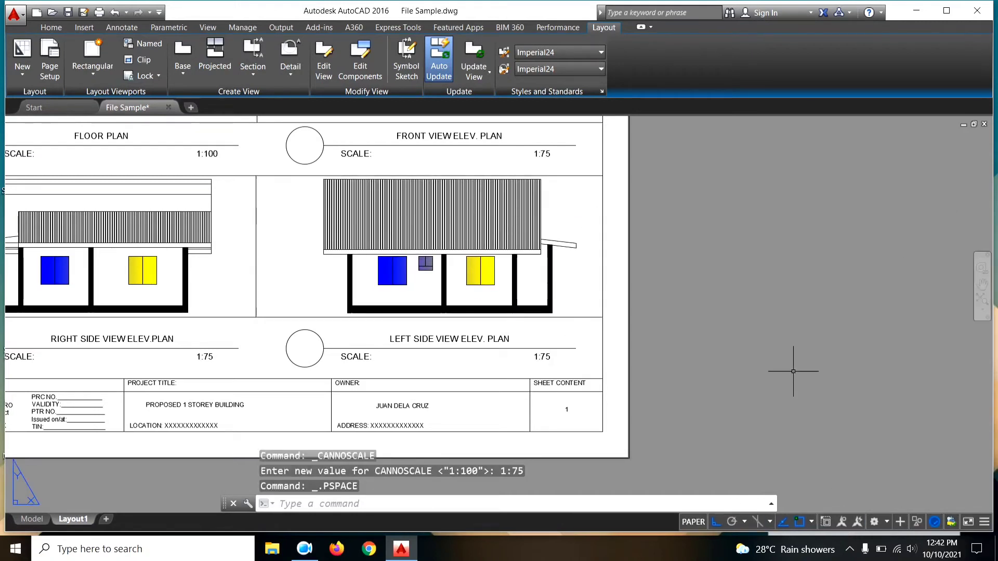
scroll(710, 316, down, 4)
scroll(551, 200, up, 3)
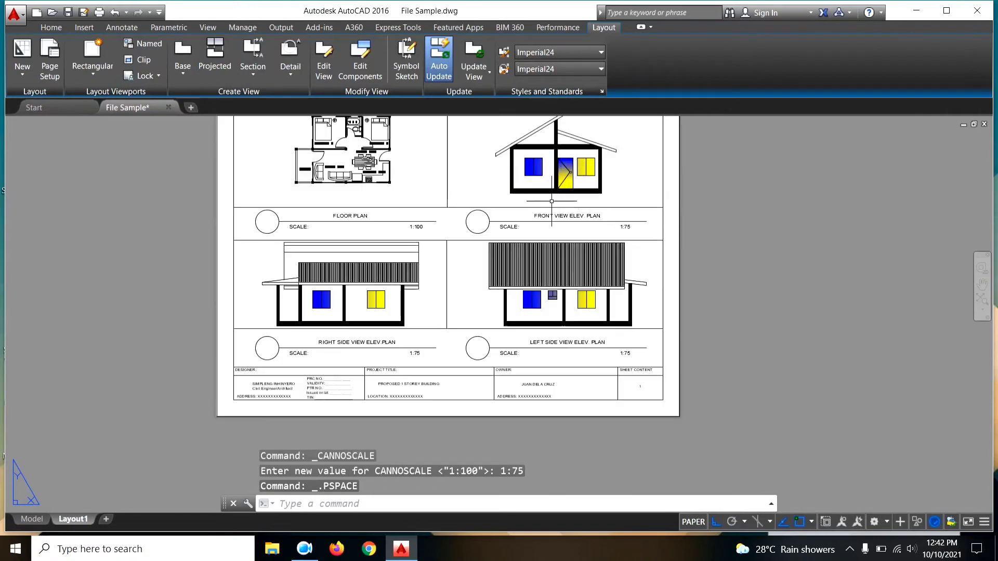
scroll(628, 277, down, 2)
scroll(716, 274, up, 1)
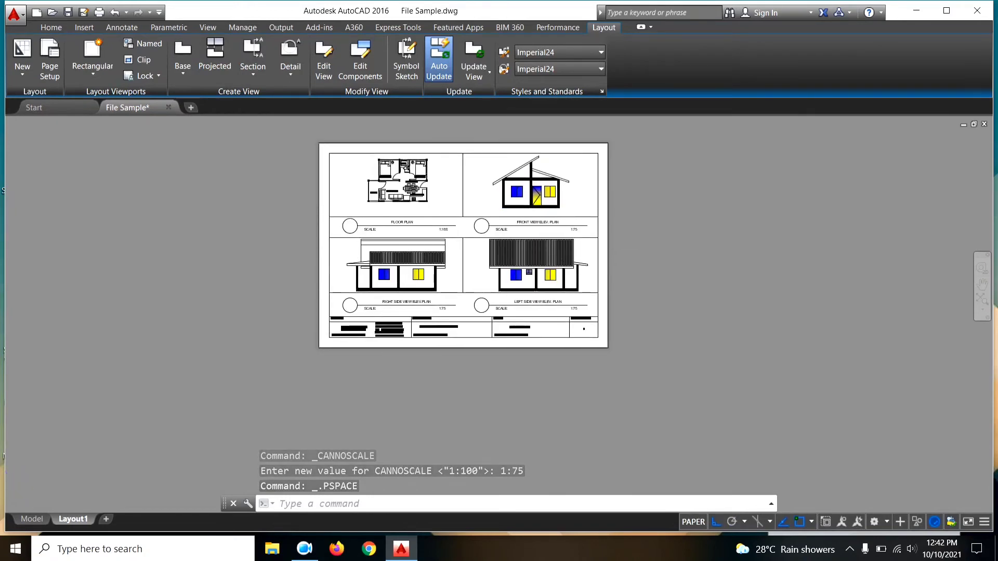
scroll(617, 279, up, 1)
scroll(616, 279, up, 1)
scroll(617, 278, up, 2)
scroll(354, 287, up, 1)
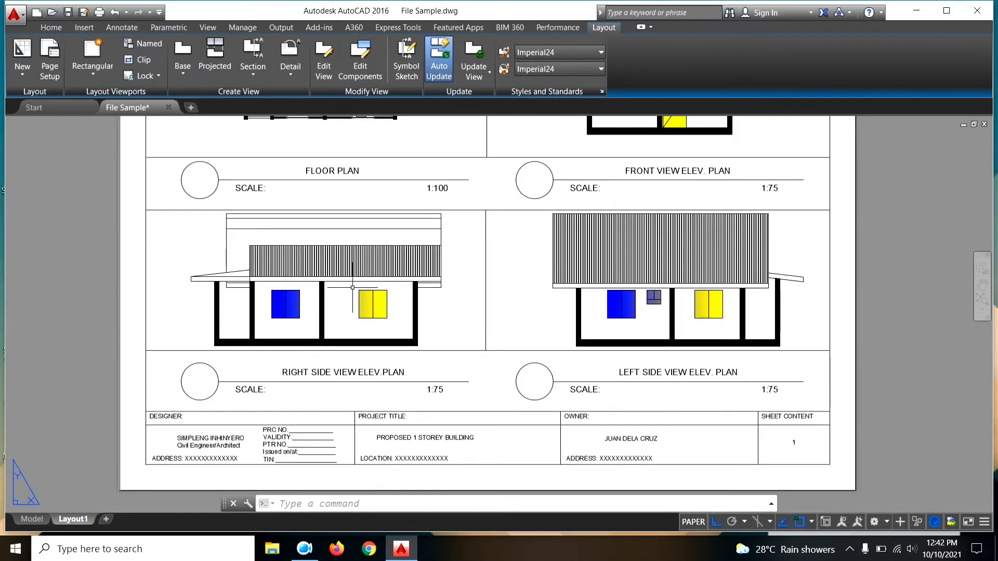
scroll(724, 287, down, 3)
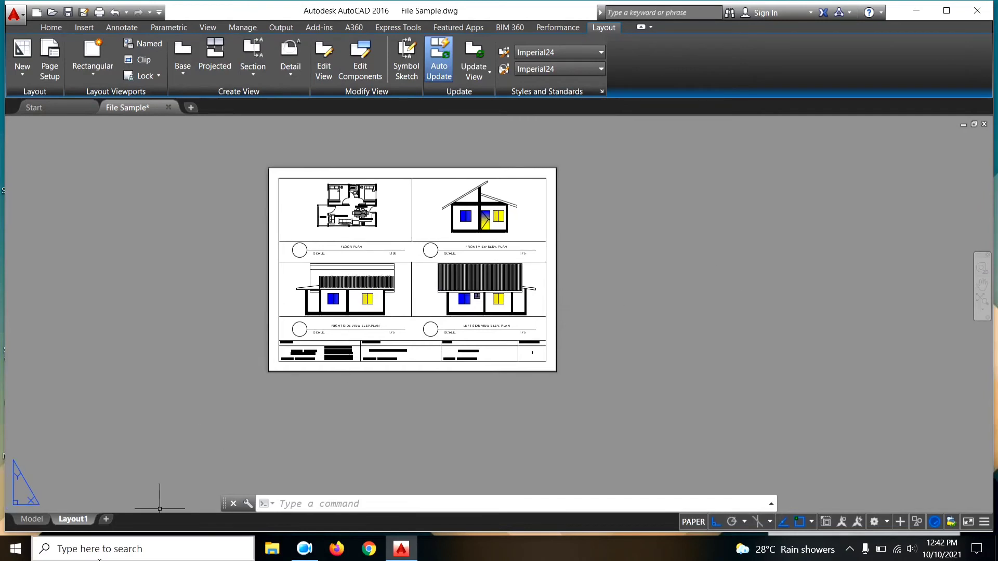
middle_drag(666, 286, 655, 290)
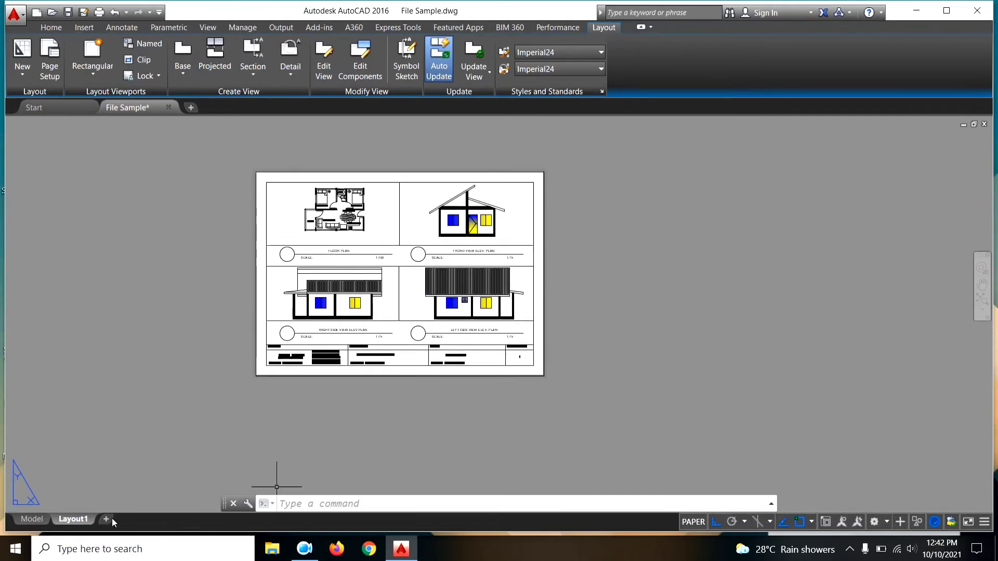
scroll(479, 338, up, 3)
scroll(483, 291, down, 2)
scroll(484, 291, down, 1)
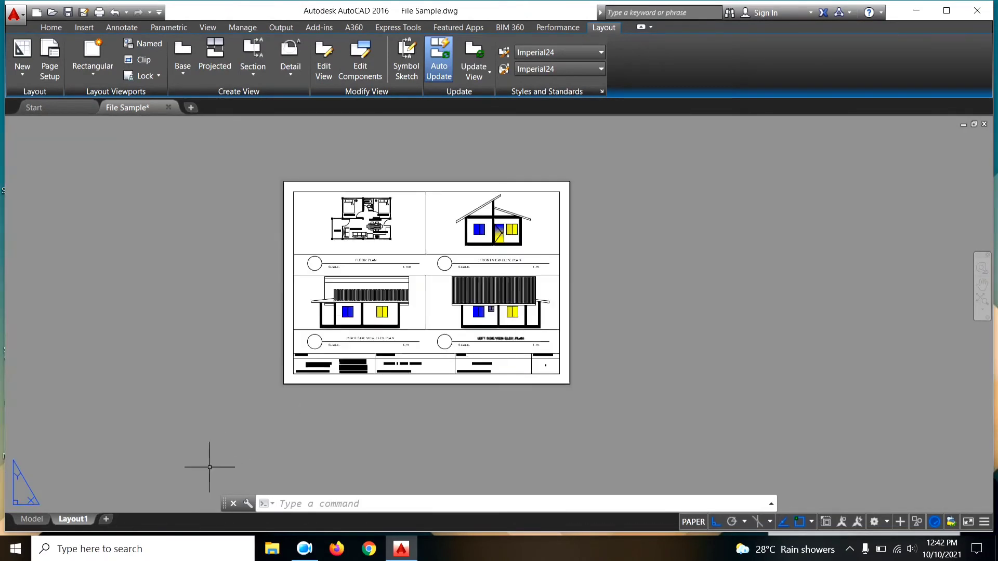
middle_drag(661, 307, 649, 294)
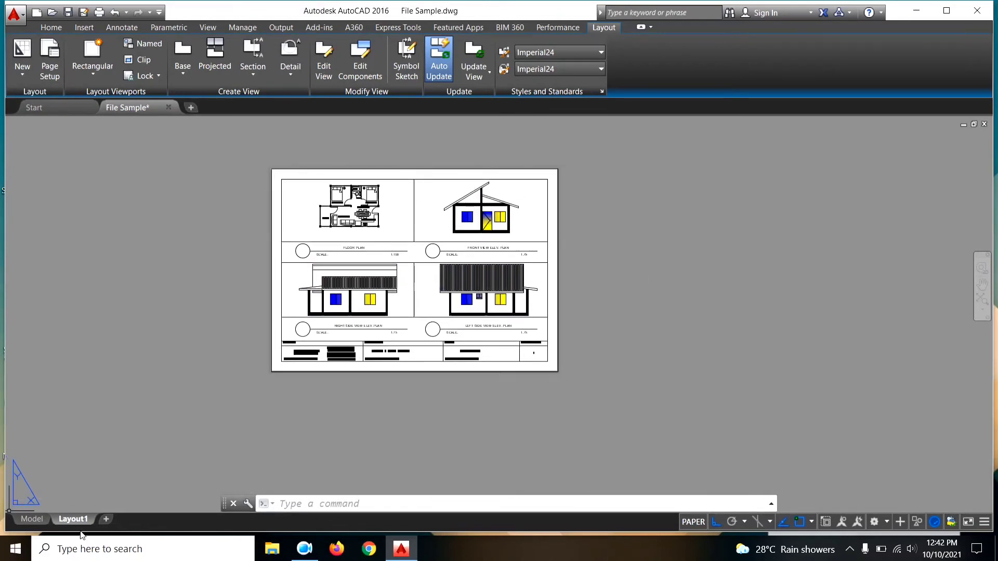
Create a new Layout2 sheet beside Layout1 and switch to it
click(106, 518)
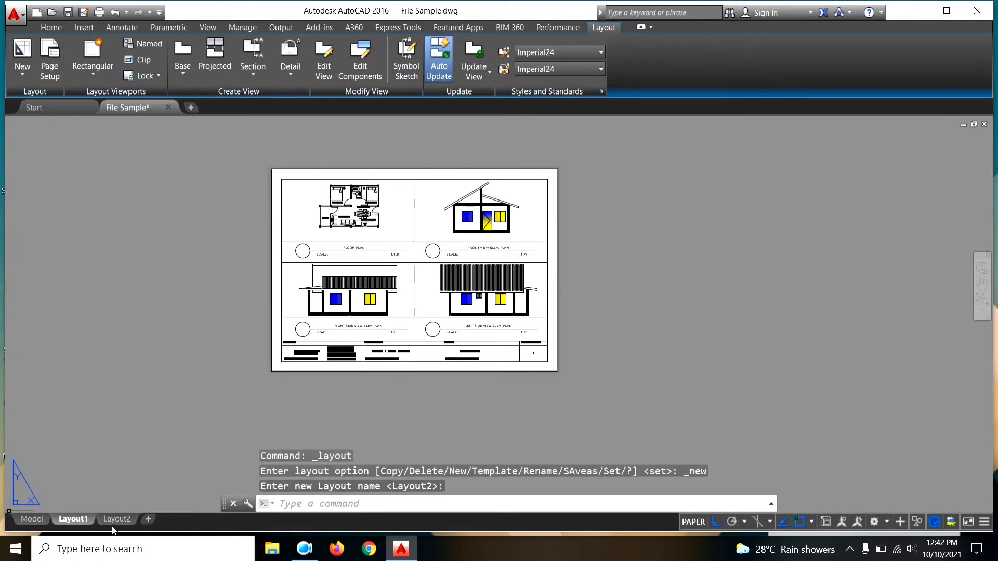
click(117, 520)
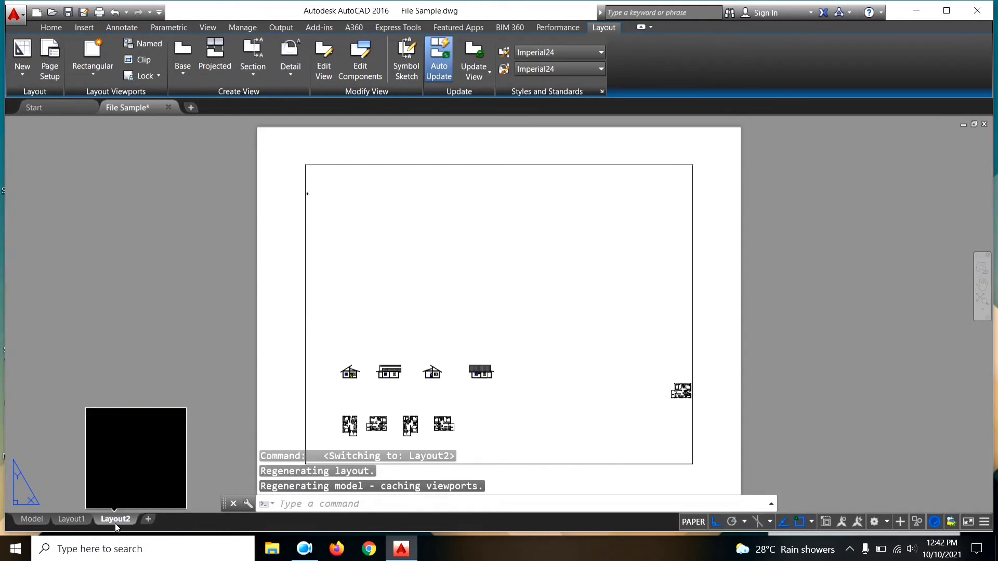
scroll(430, 272, down, 4)
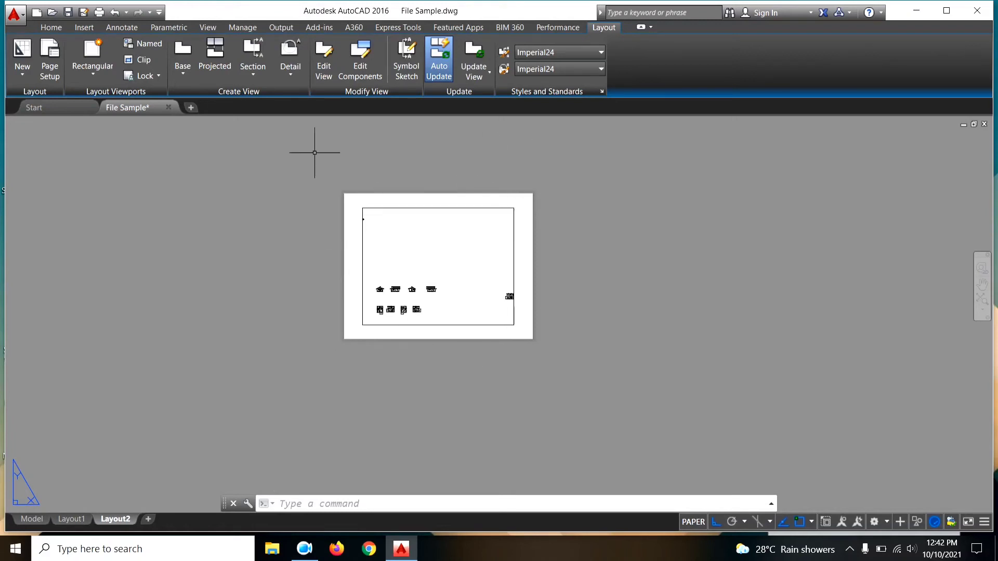
right_click(126, 526)
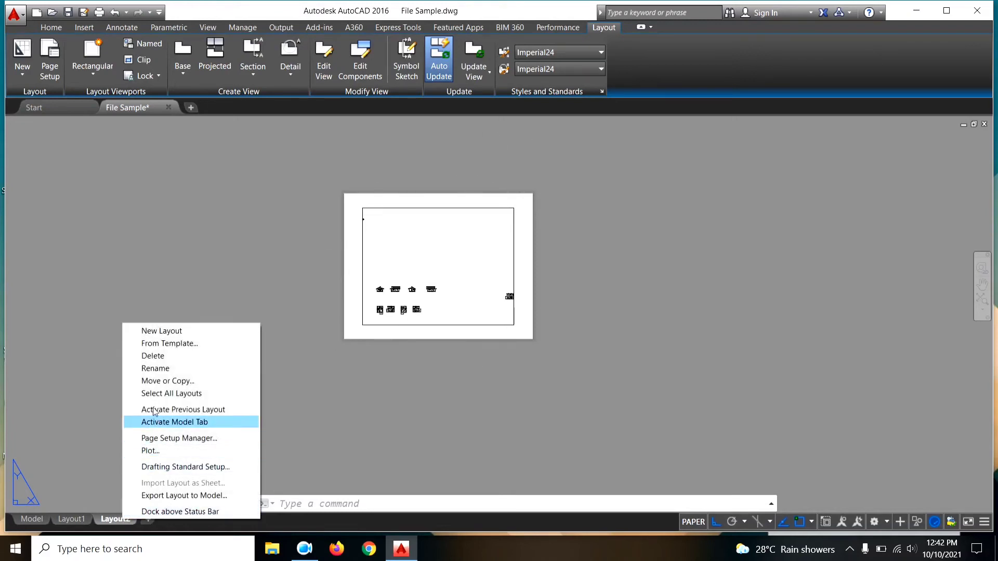
Delete Layout2 and create Layout1 (2) as a copy of Layout1
click(156, 356)
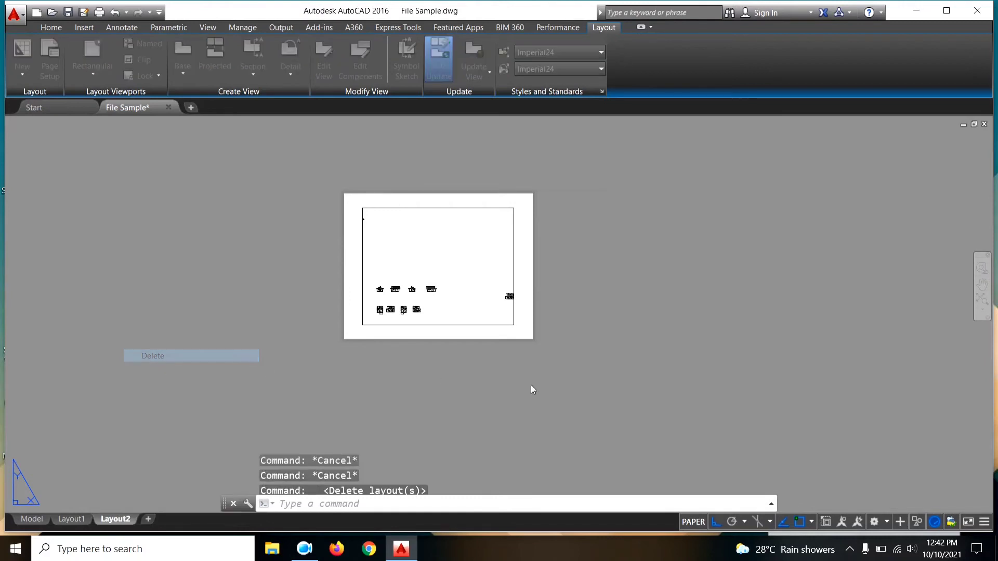
click(496, 323)
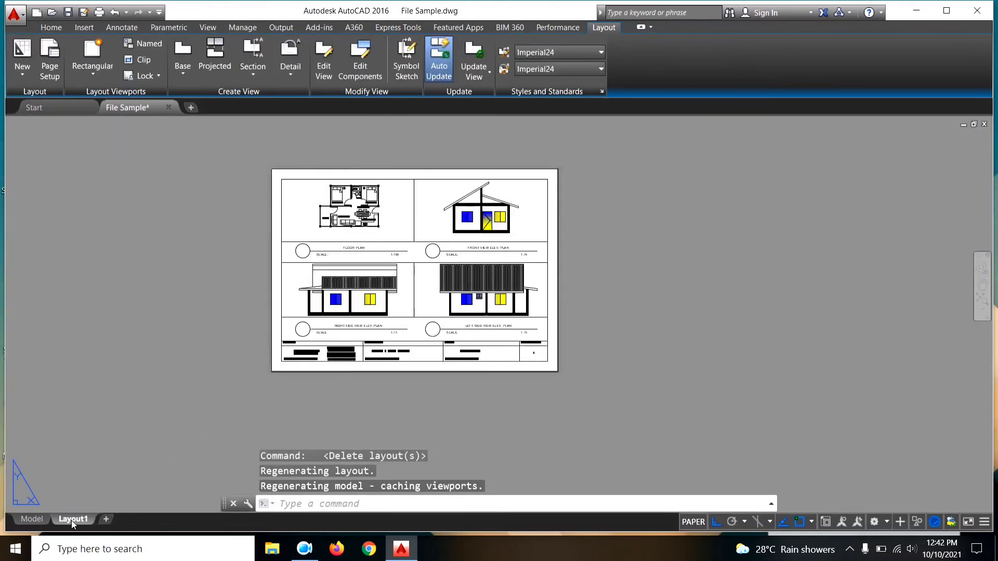
right_click(72, 520)
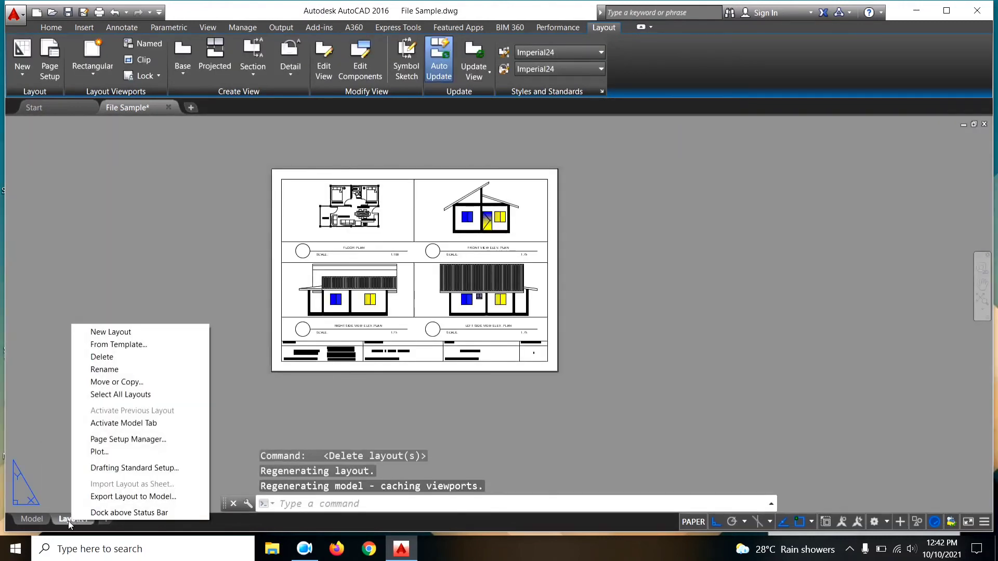
click(126, 381)
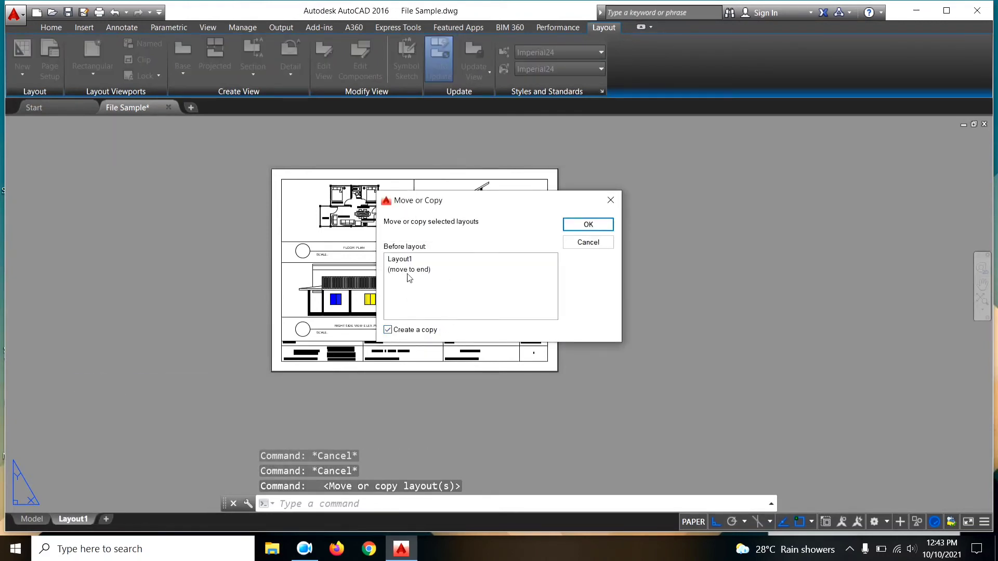
click(589, 225)
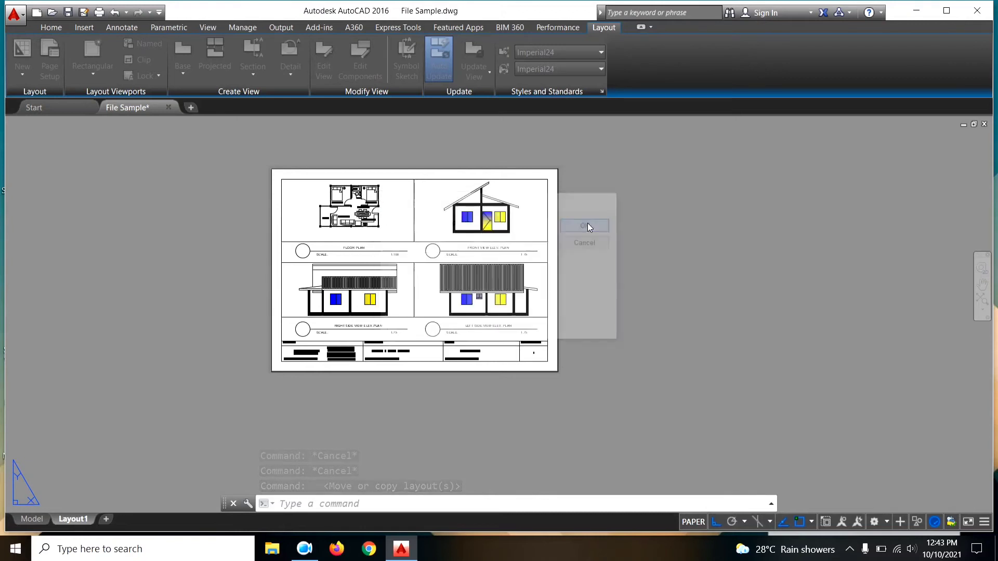
click(123, 518)
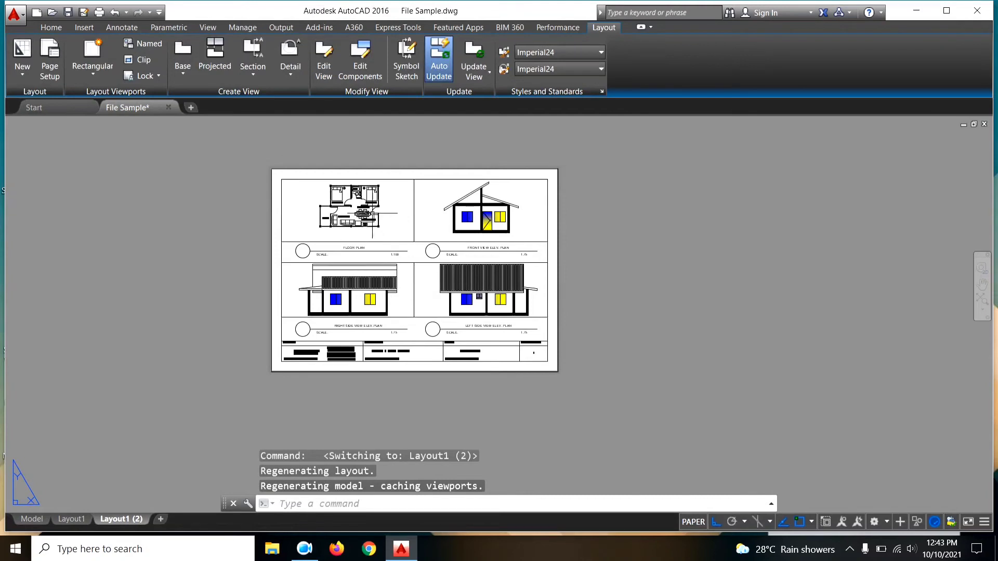
scroll(410, 215, up, 2)
Erase all four viewports from the Layout1 (2) sheet
click(417, 213)
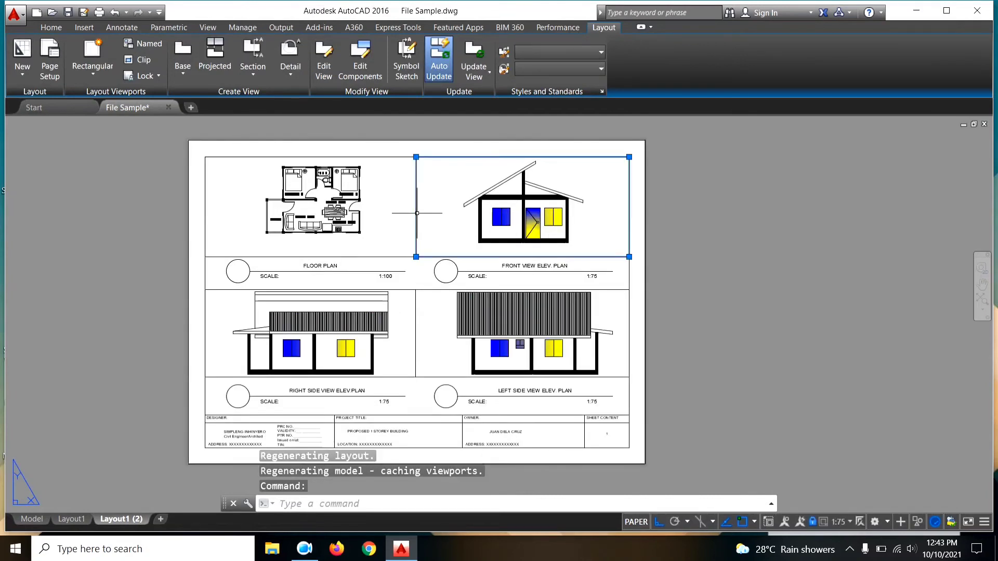
key(Delete)
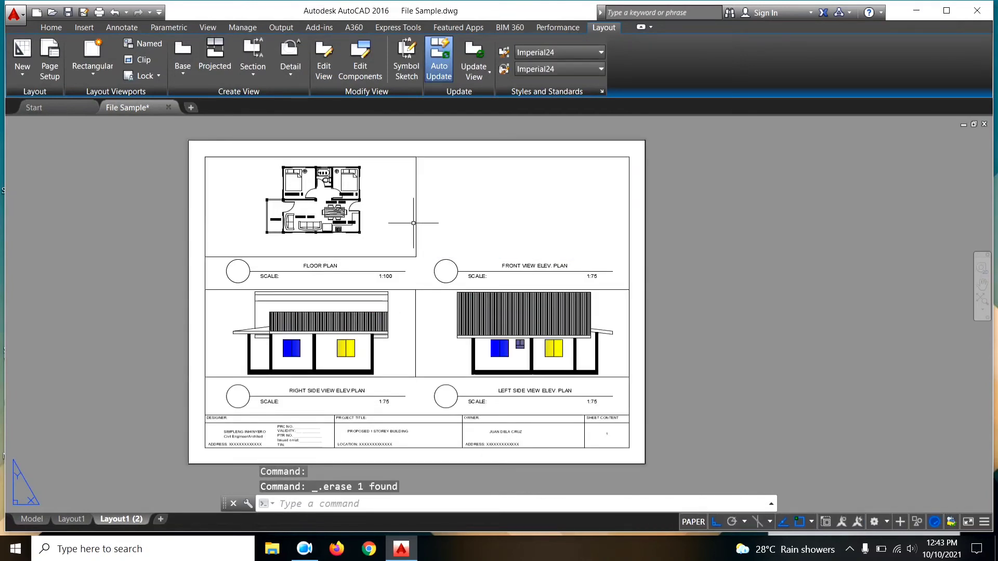
click(413, 223)
click(413, 220)
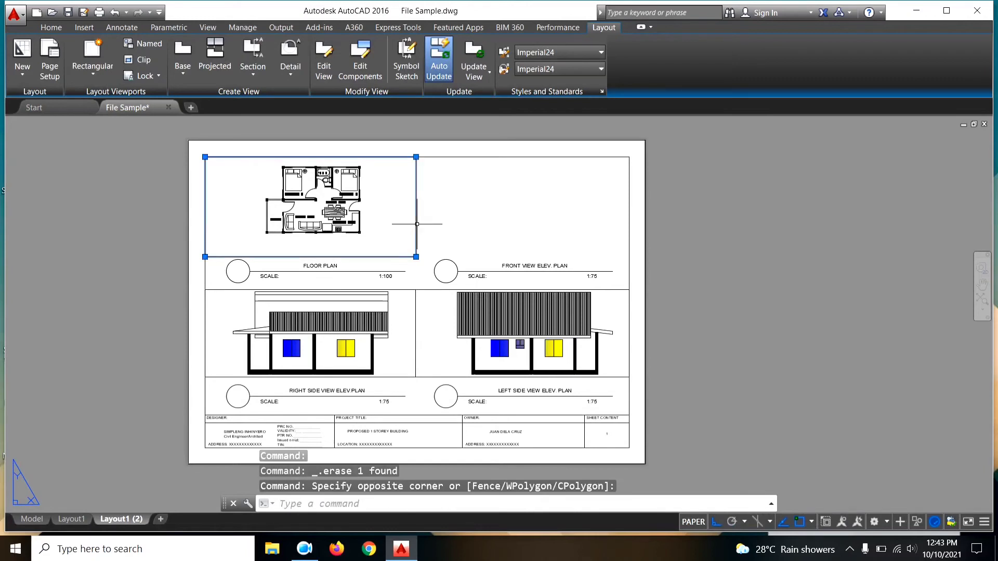
key(Delete)
click(415, 311)
key(Delete)
click(415, 296)
key(Delete)
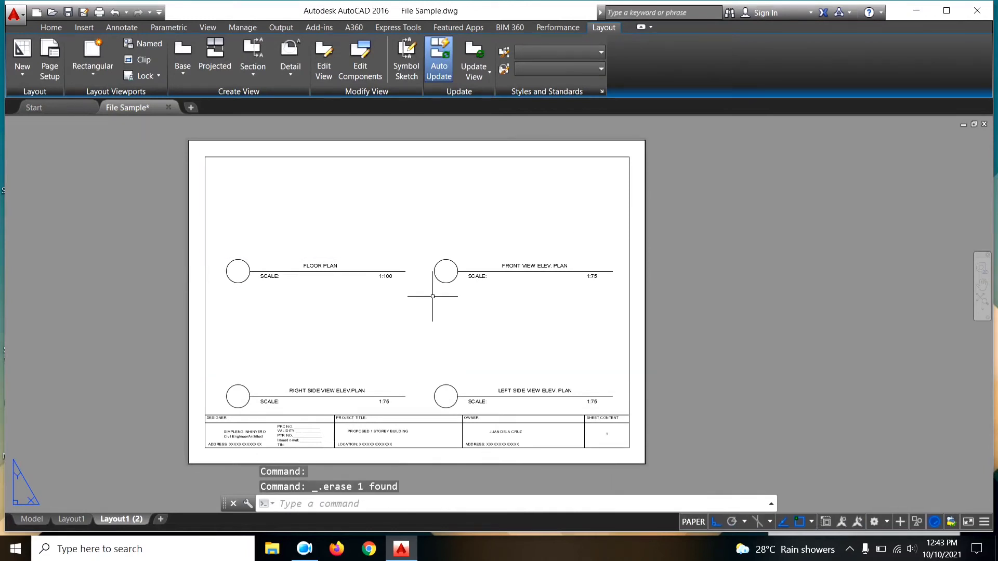
Erase the front, left side and right side view labels, keeping only FLOOR PLAN
click(598, 267)
click(447, 218)
key(Delete)
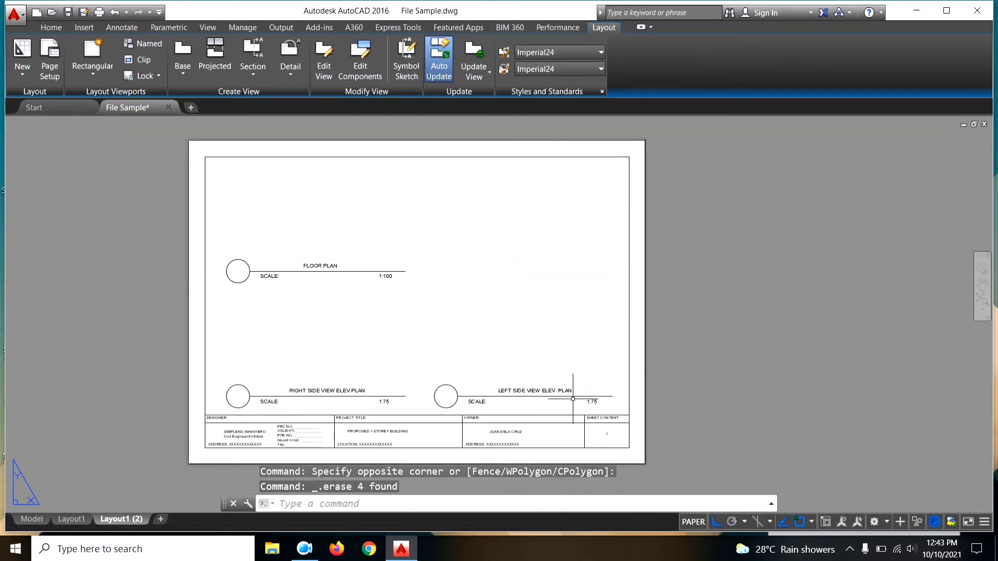
click(610, 403)
click(435, 397)
key(Delete)
middle_drag(431, 389, 452, 350)
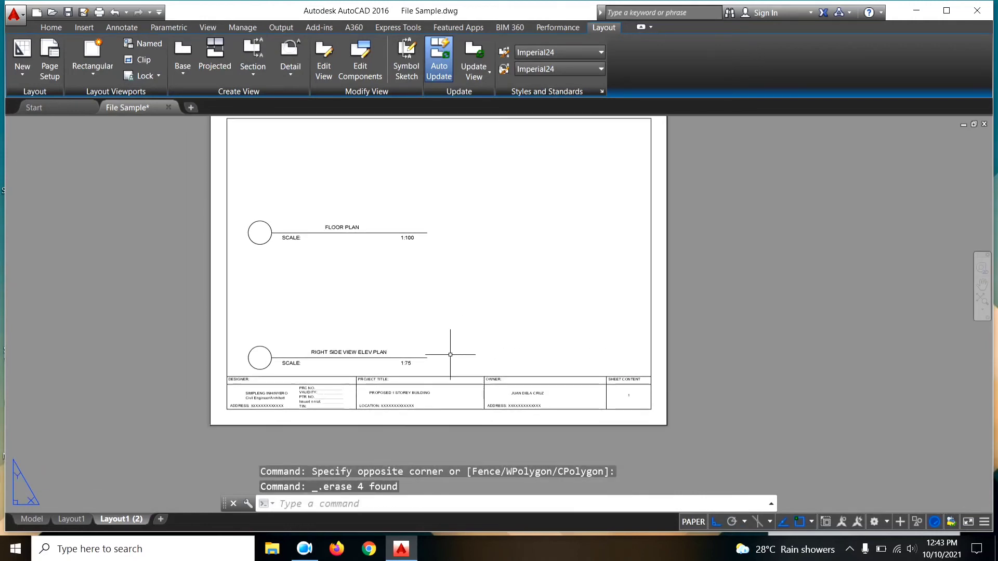
click(449, 358)
click(257, 326)
key(Delete)
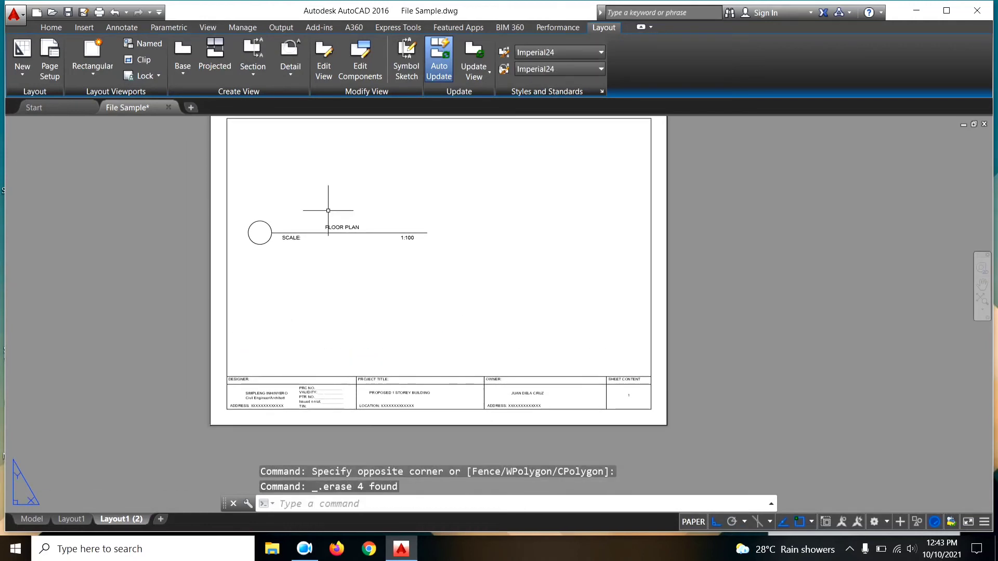
scroll(330, 208, up, 4)
Rename the FLOOR PLAN label to REAR VIEW ELEV. PLAN and move it
double_click(355, 251)
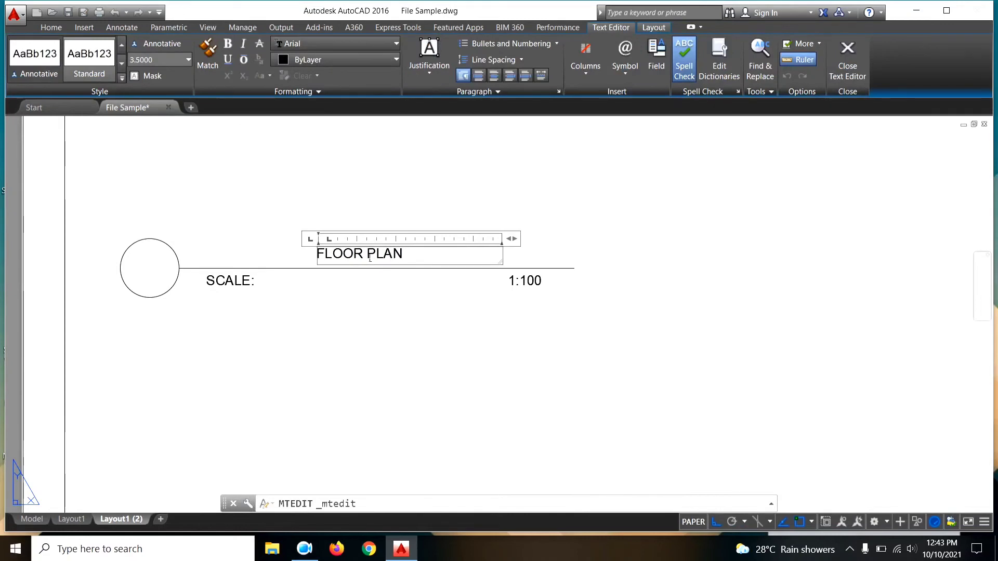
drag(366, 257, 304, 254)
text(REAR VIEW ELEV.)
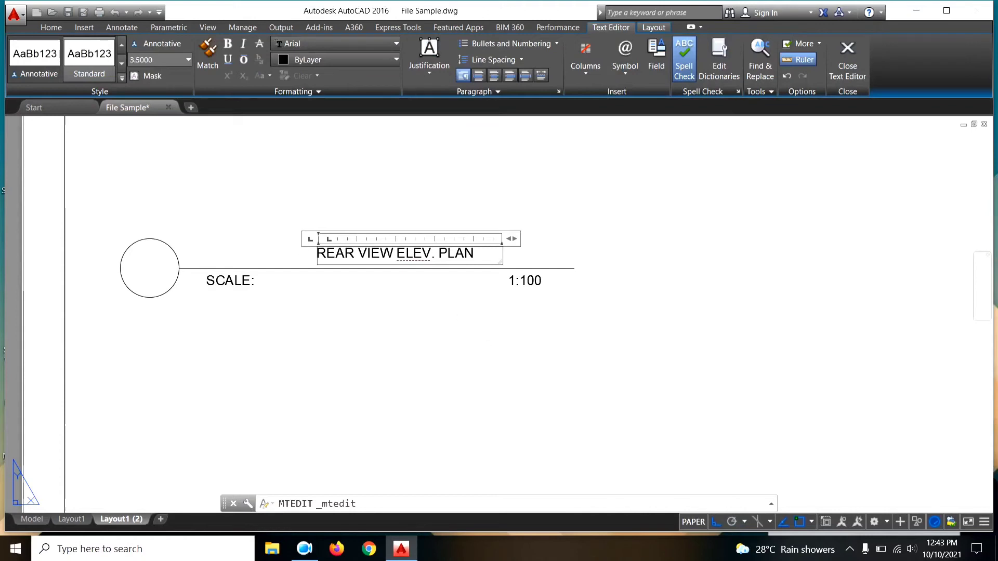
click(427, 255)
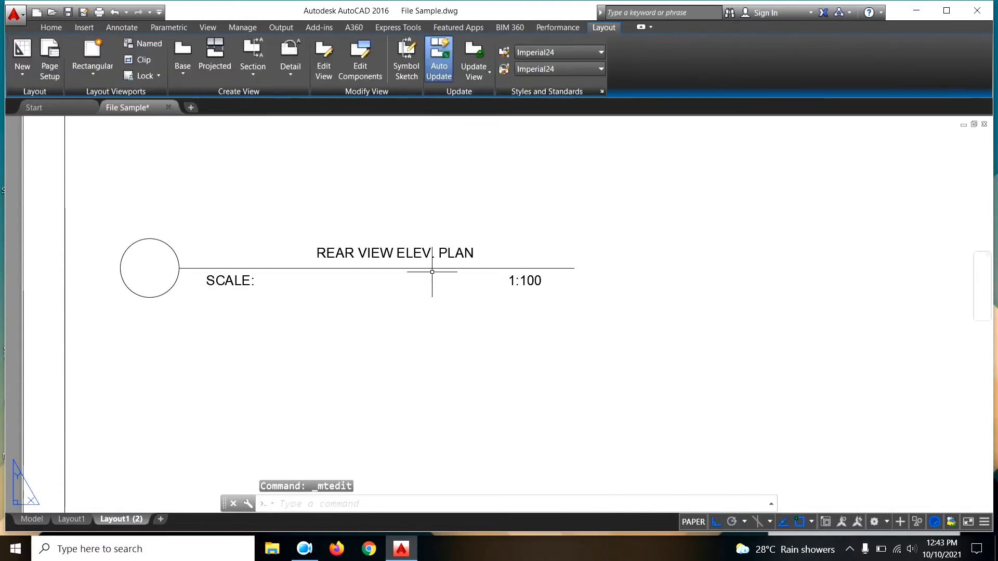
key(Return)
click(580, 289)
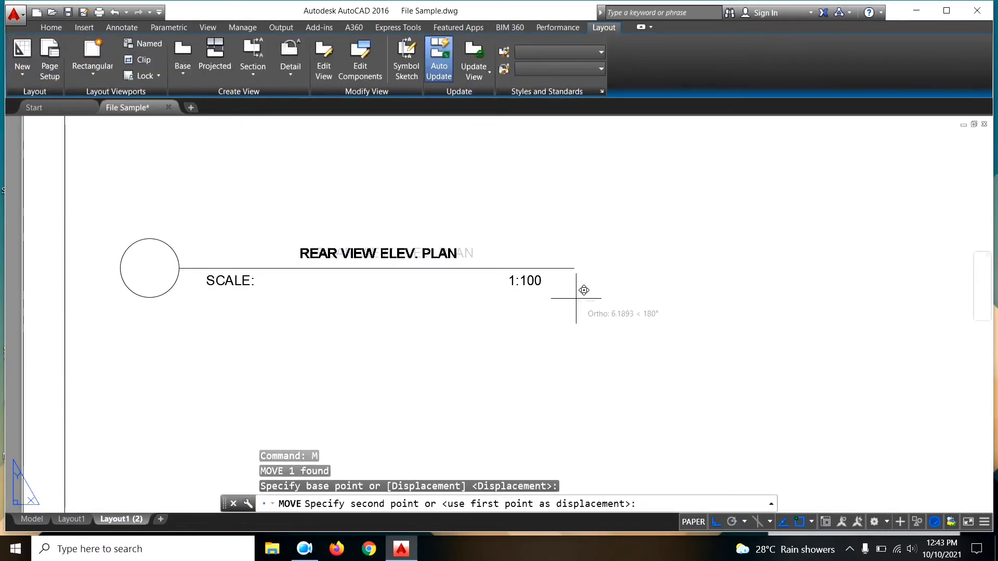
Begin a rectangular viewport above the label, placing its first corner
scroll(403, 310, down, 5)
middle_drag(404, 310, 398, 293)
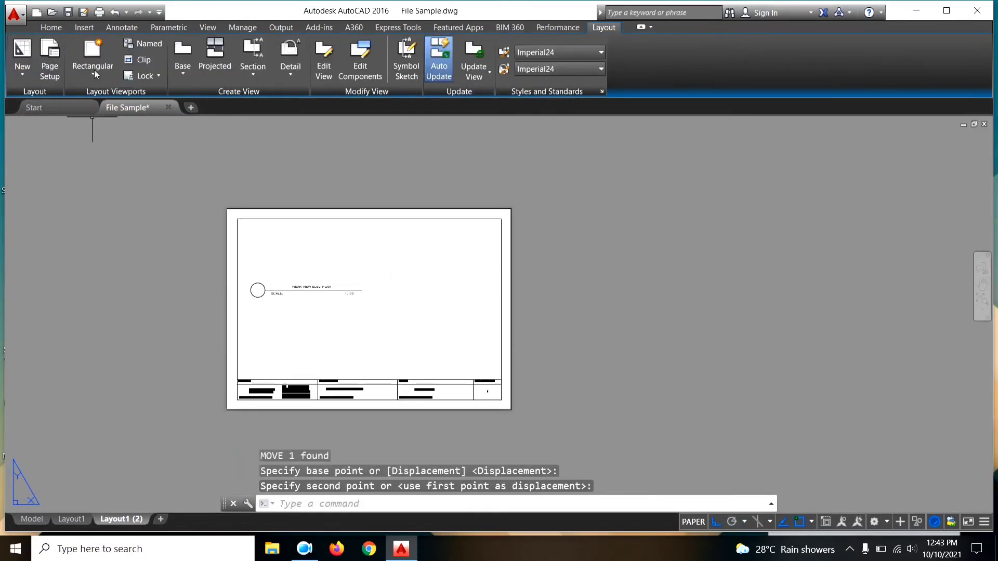
click(89, 47)
scroll(229, 208, up, 2)
click(219, 214)
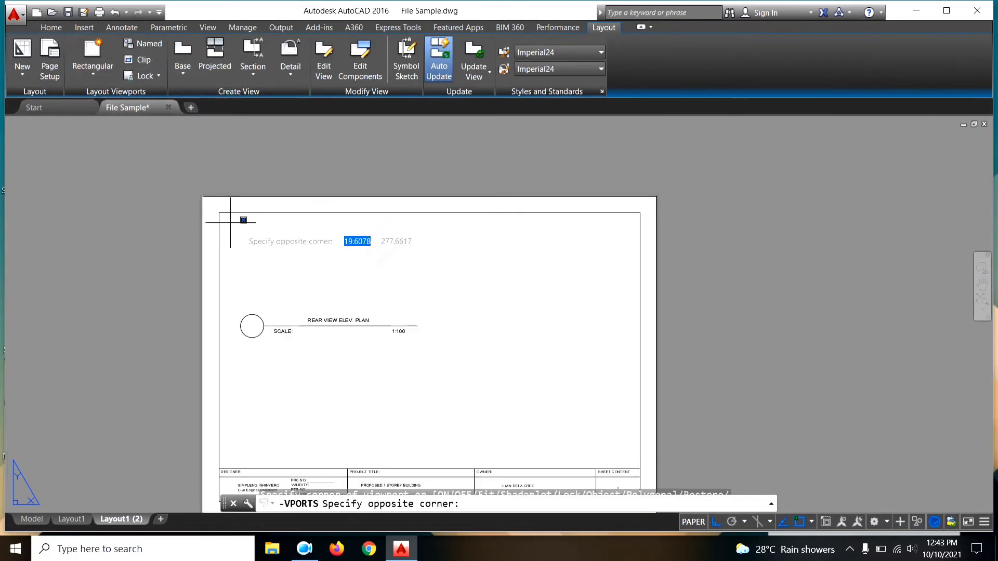
Finish the new viewport and frame the house rear elevation inside it
click(451, 307)
scroll(297, 301, up, 2)
double_click(427, 283)
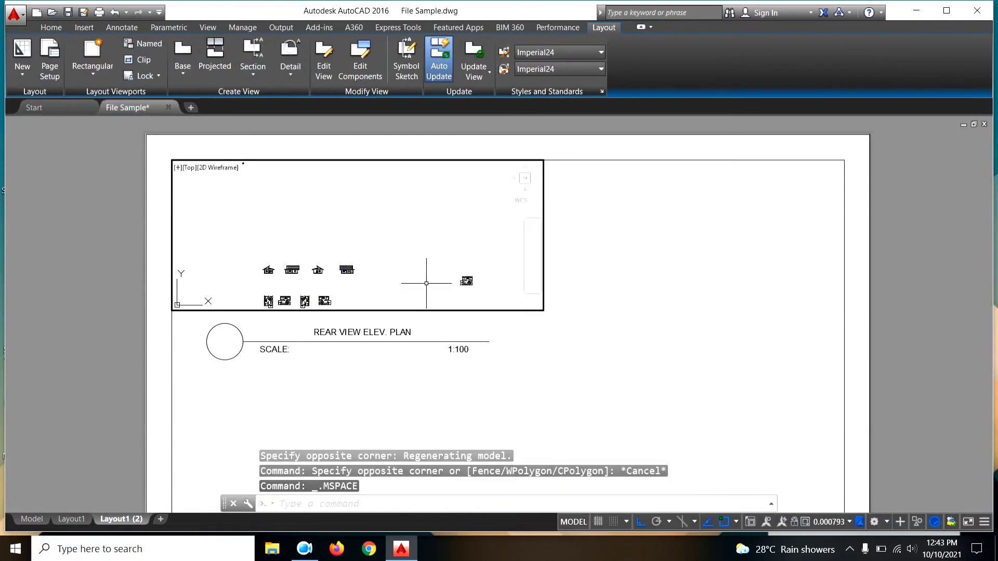
scroll(315, 270, up, 3)
scroll(314, 270, up, 3)
scroll(315, 270, up, 3)
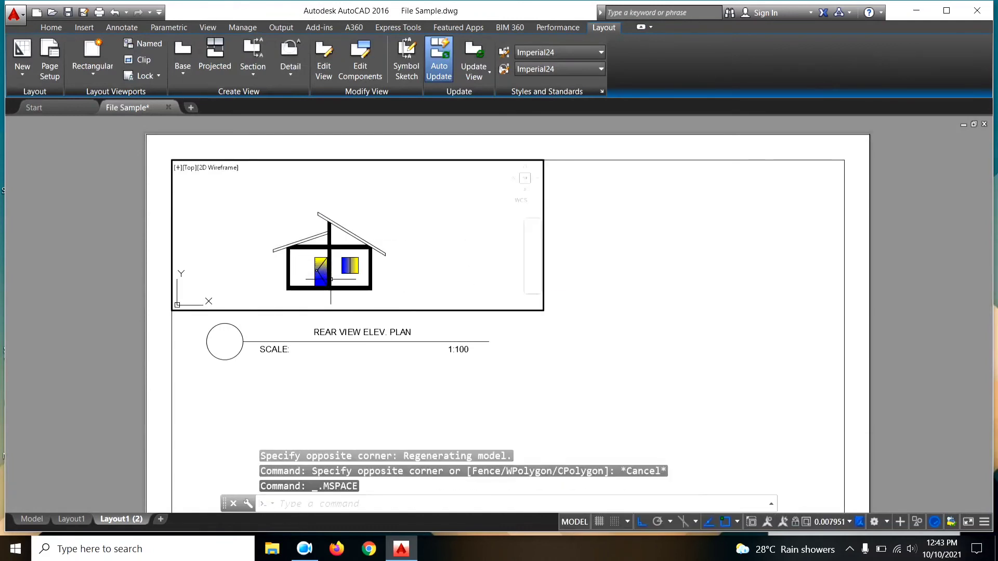
middle_drag(312, 273, 364, 268)
scroll(364, 266, up, 2)
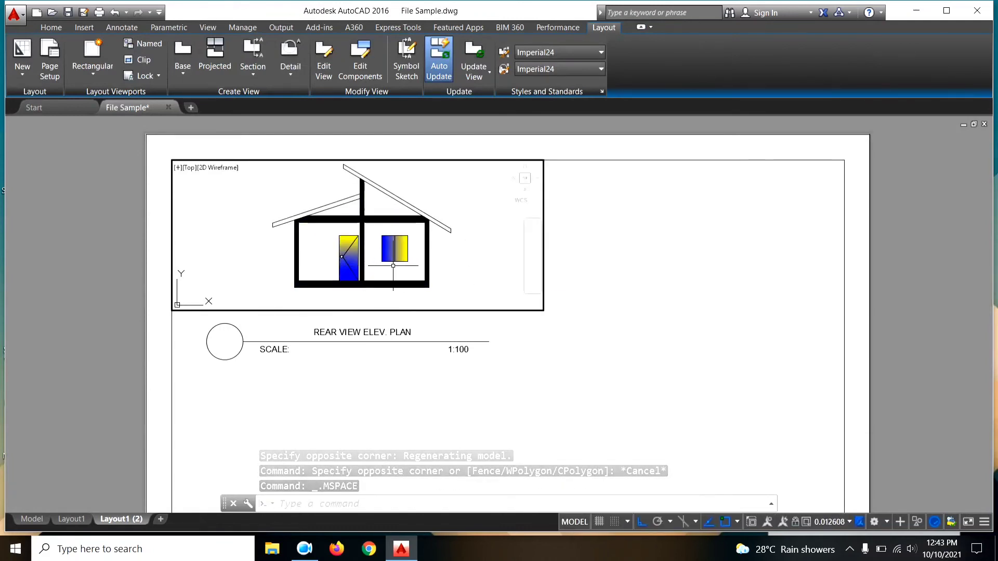
Set the viewport scale to 1:75 and lock the viewport
click(847, 523)
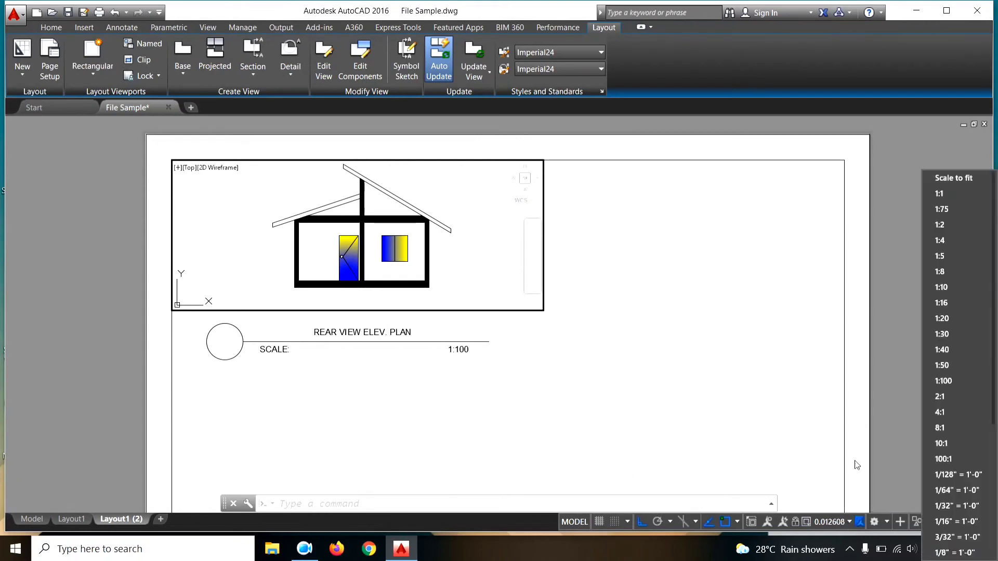
click(959, 209)
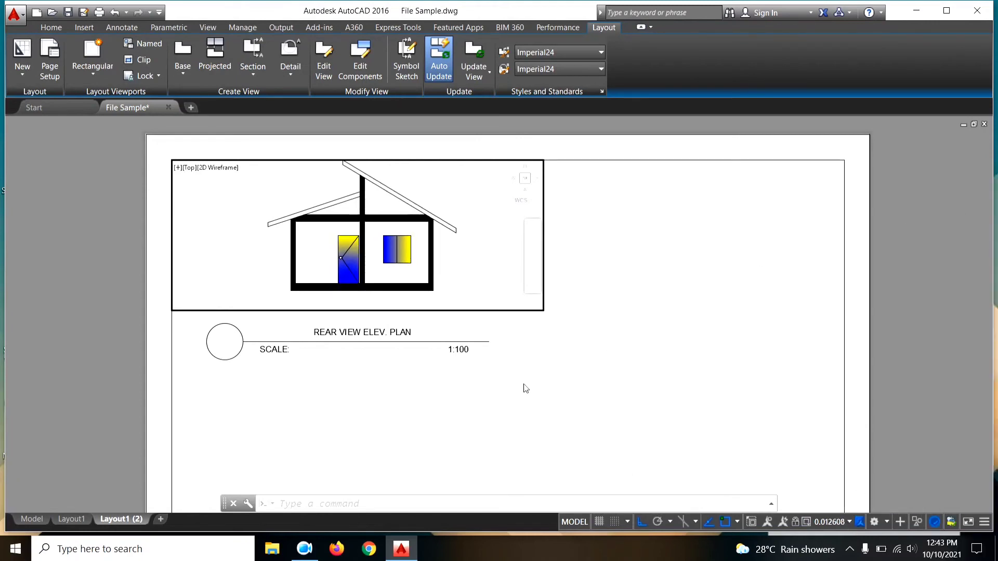
click(809, 522)
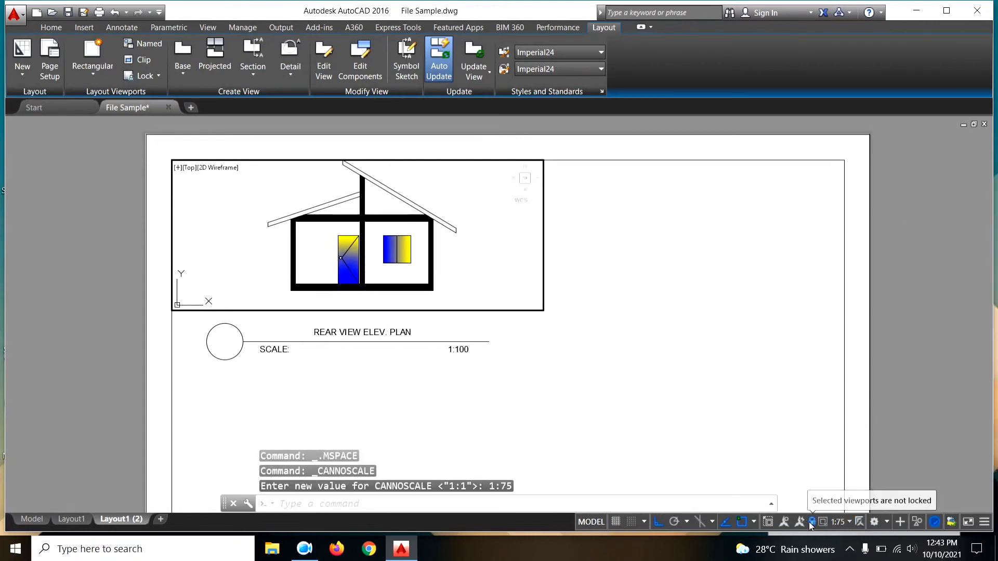
double_click(576, 356)
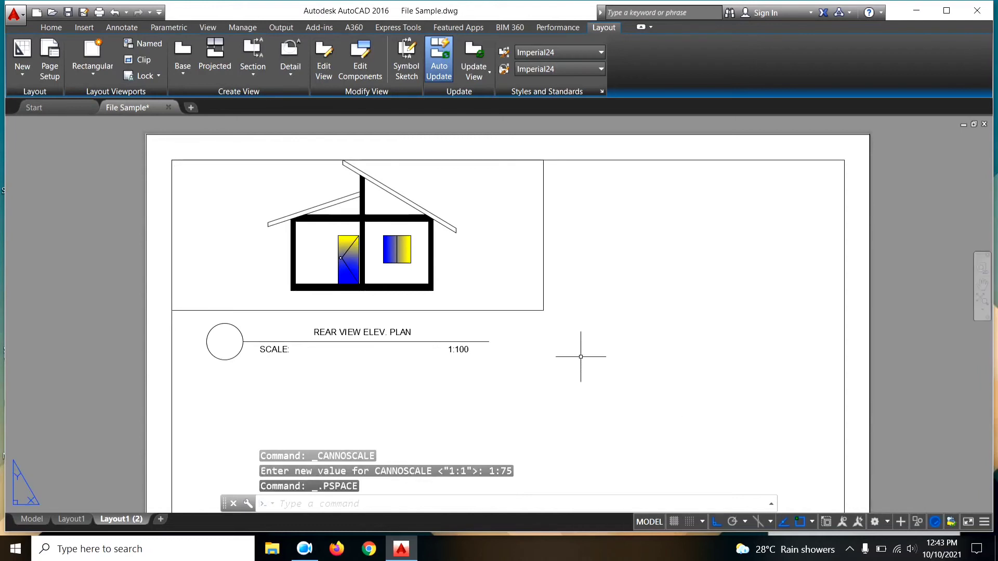
scroll(460, 343, up, 4)
Change the scale label from 1:100 to 1:75, then select the rear-elevation viewport
double_click(471, 344)
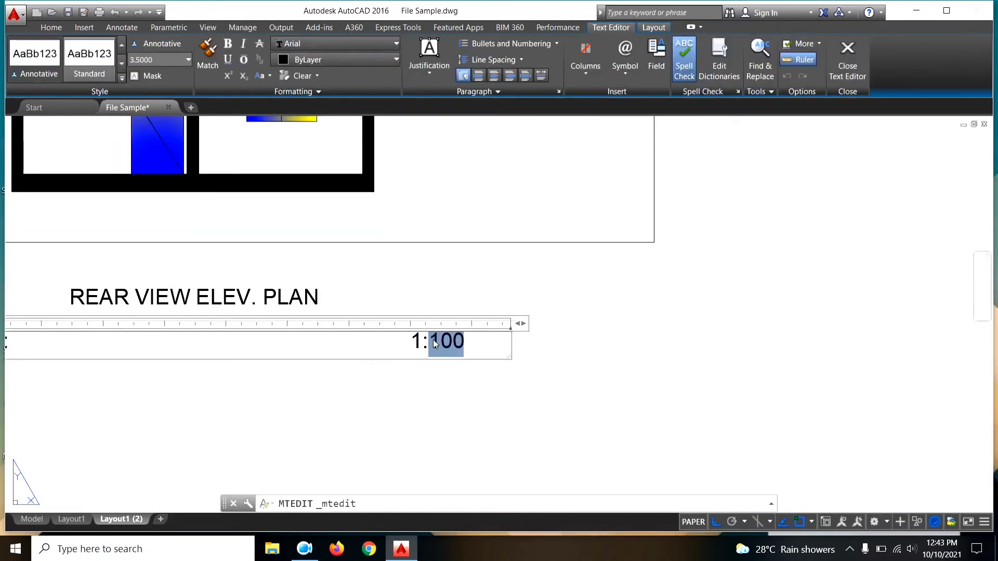
text(75)
click(671, 397)
scroll(510, 345, down, 5)
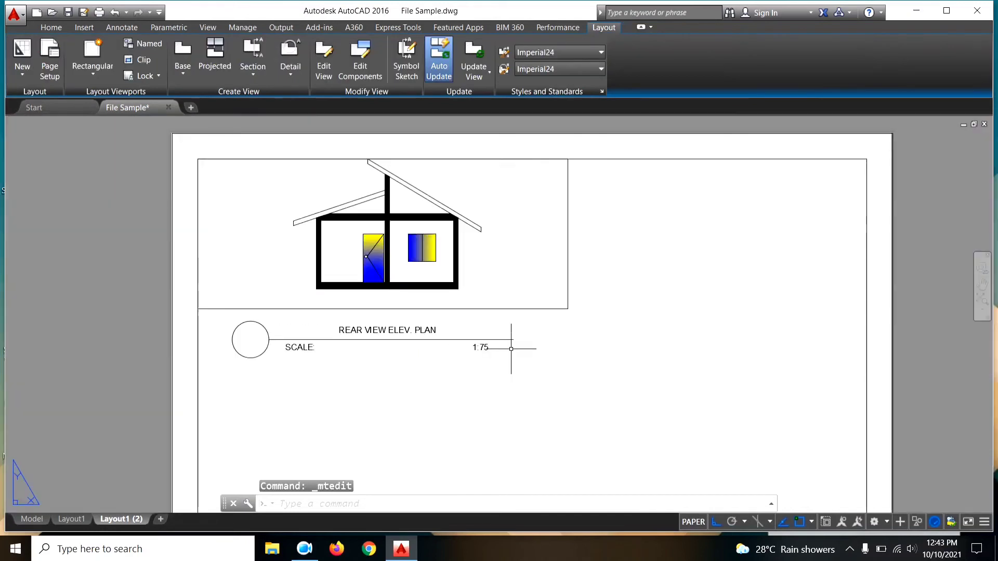
scroll(509, 345, down, 4)
middle_drag(585, 360, 516, 312)
scroll(553, 350, up, 2)
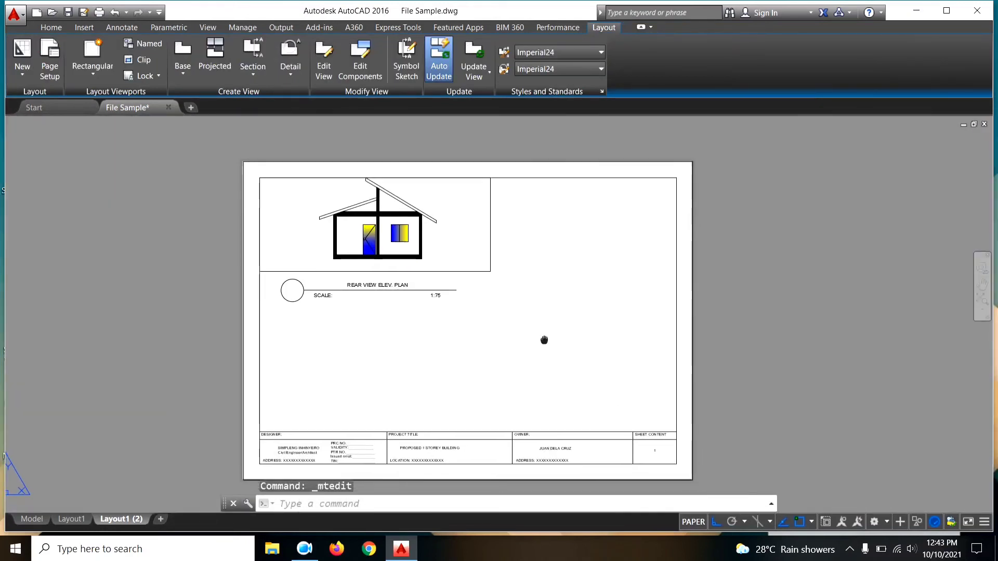
middle_drag(525, 383, 519, 375)
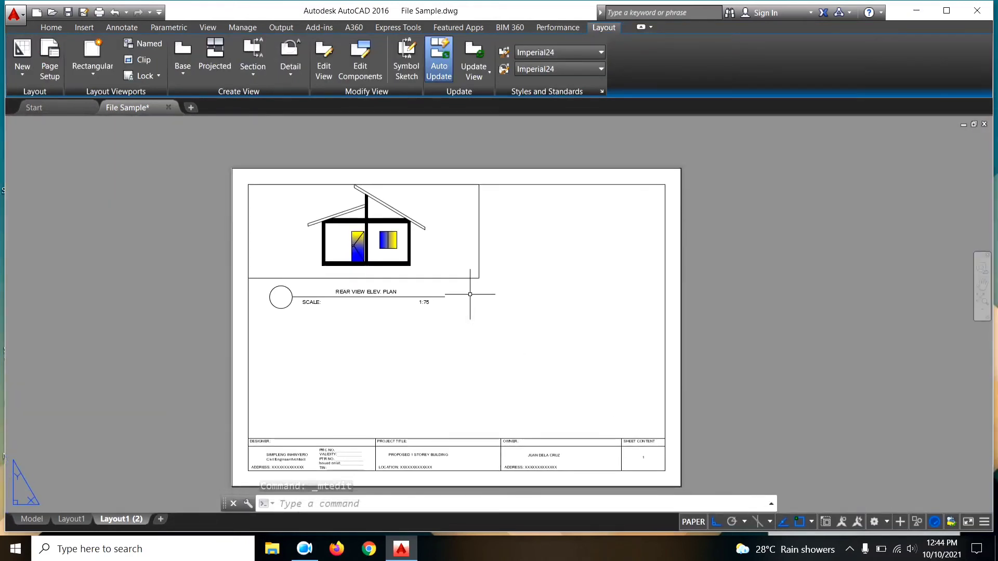
click(471, 277)
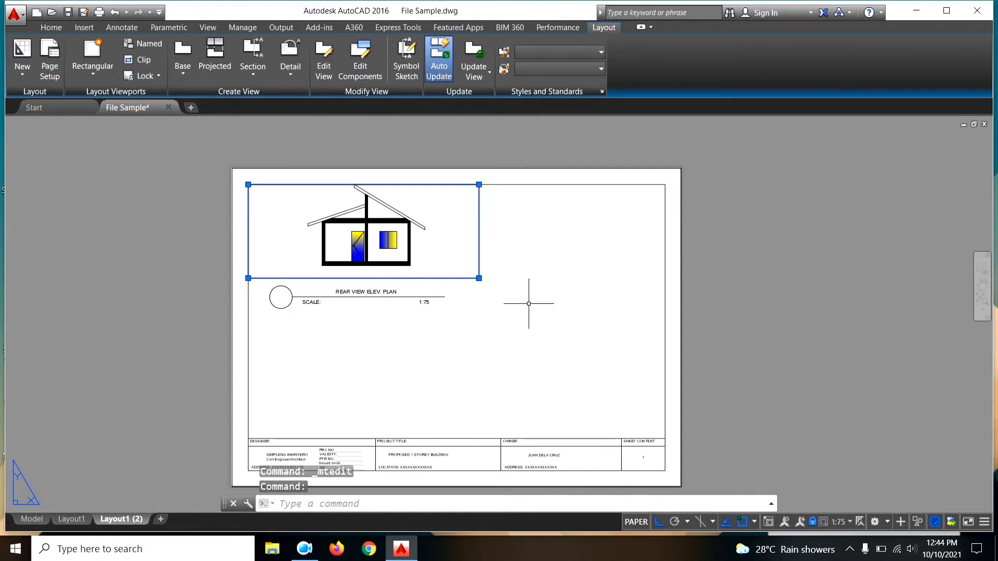
Move the rear-elevation viewport slightly lower on the sheet
text(m)
key(Return)
click(535, 272)
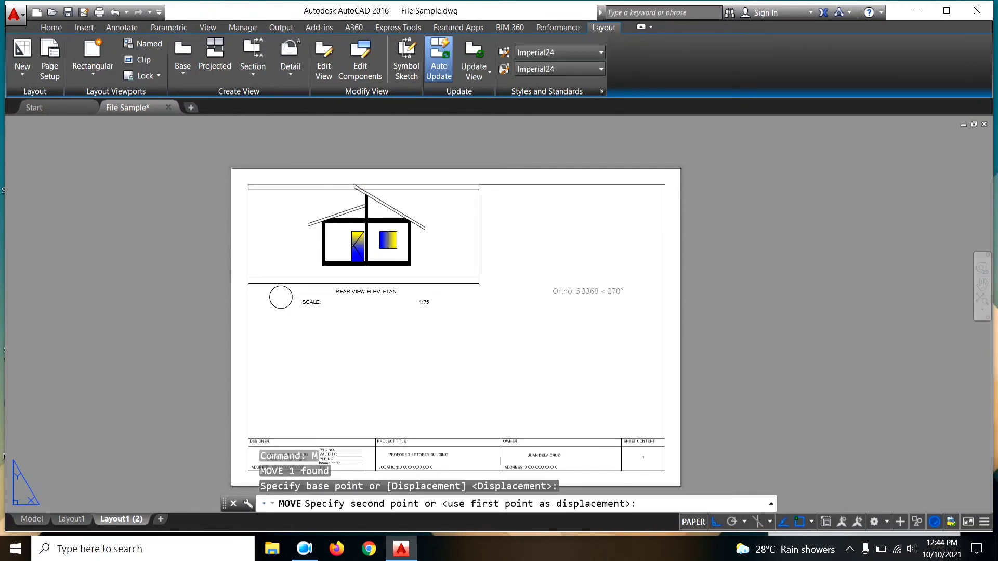
click(527, 309)
middle_drag(527, 309, 522, 296)
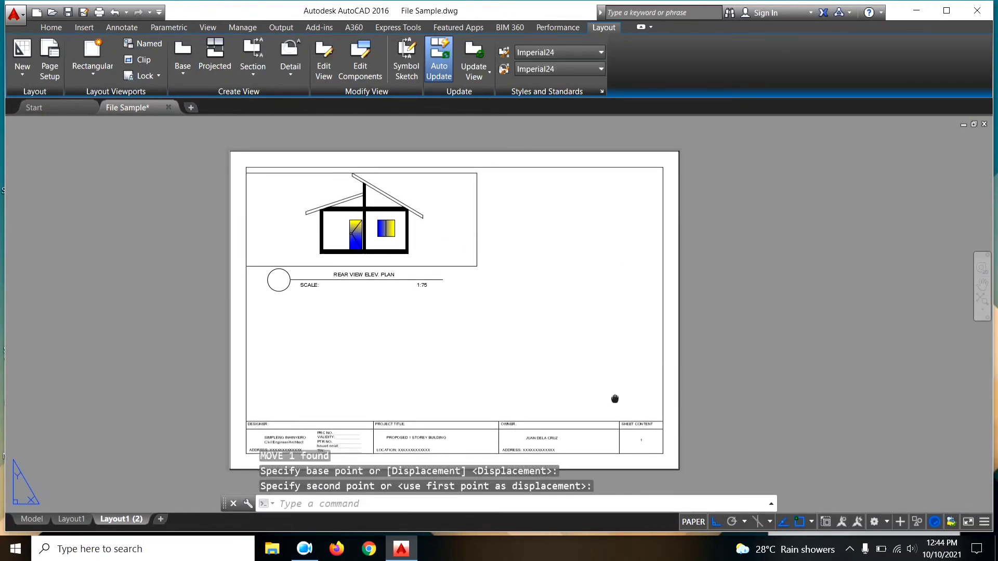
middle_drag(613, 401, 610, 385)
Compare the four-view Layout1 sheet with the Layout1 (2) sheet
click(76, 522)
click(121, 519)
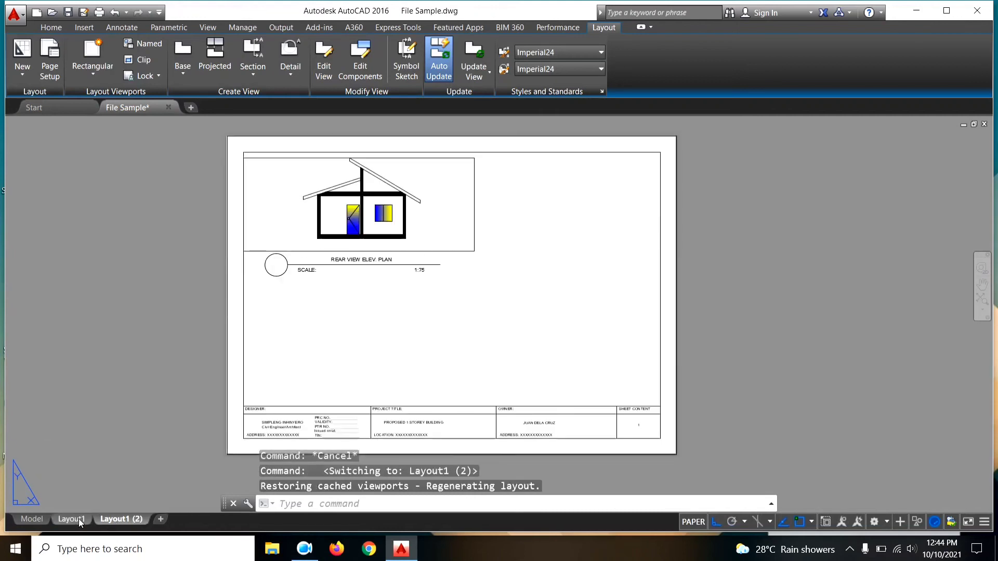
click(73, 518)
mouse_move(694, 335)
middle_down()
mouse_move(642, 325)
mouse_move(630, 347)
middle_up()
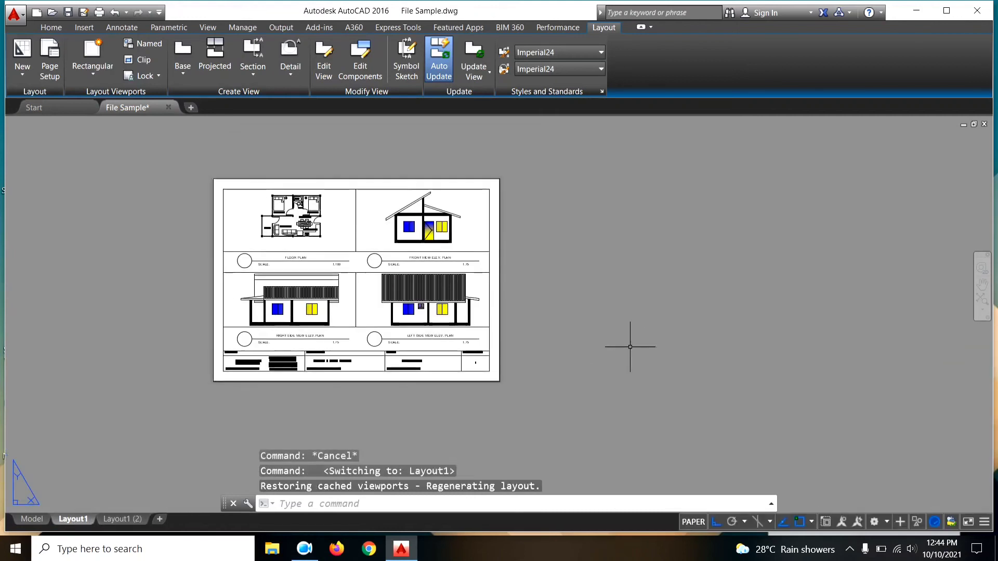
middle_drag(773, 318, 772, 324)
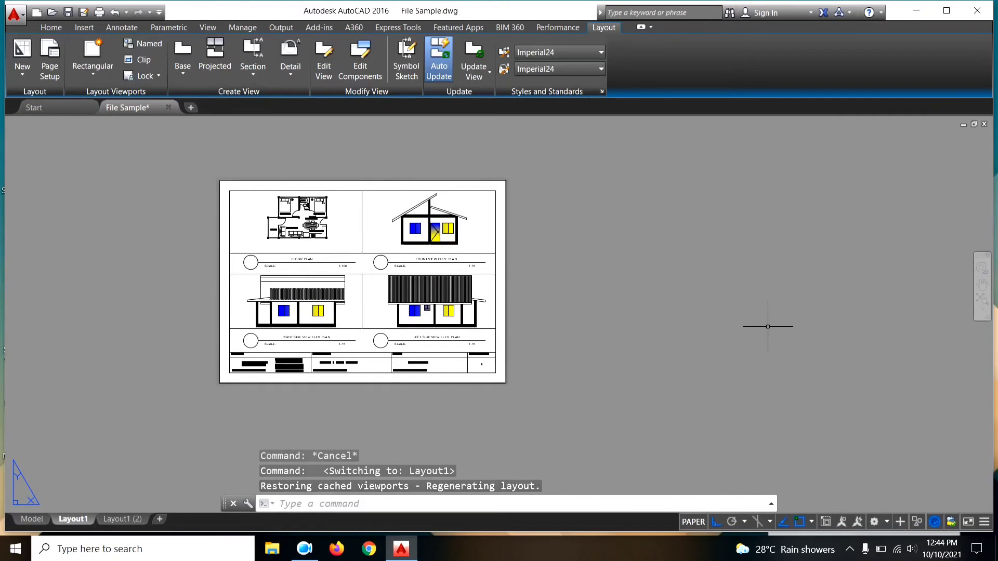
scroll(293, 297, up, 2)
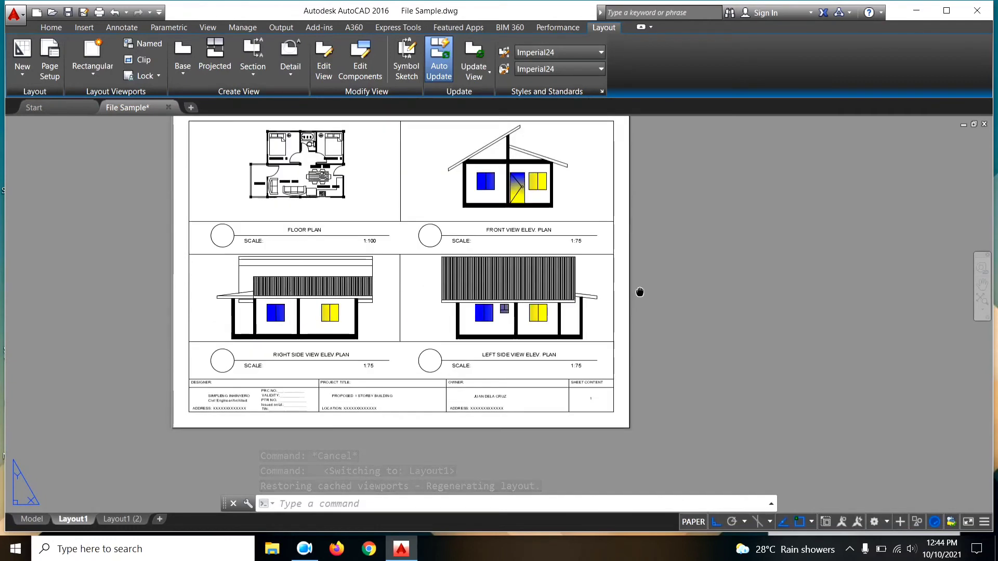
On Layout1 (2), change the SHEET CONTENT number from 1 to 2
click(121, 518)
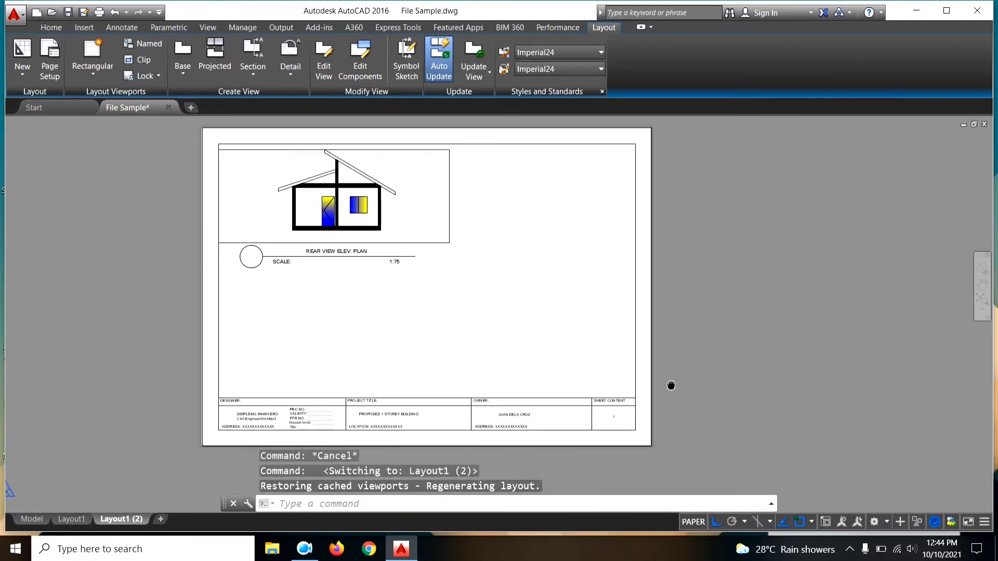
scroll(610, 427, up, 1)
scroll(603, 416, up, 1)
scroll(594, 403, up, 1)
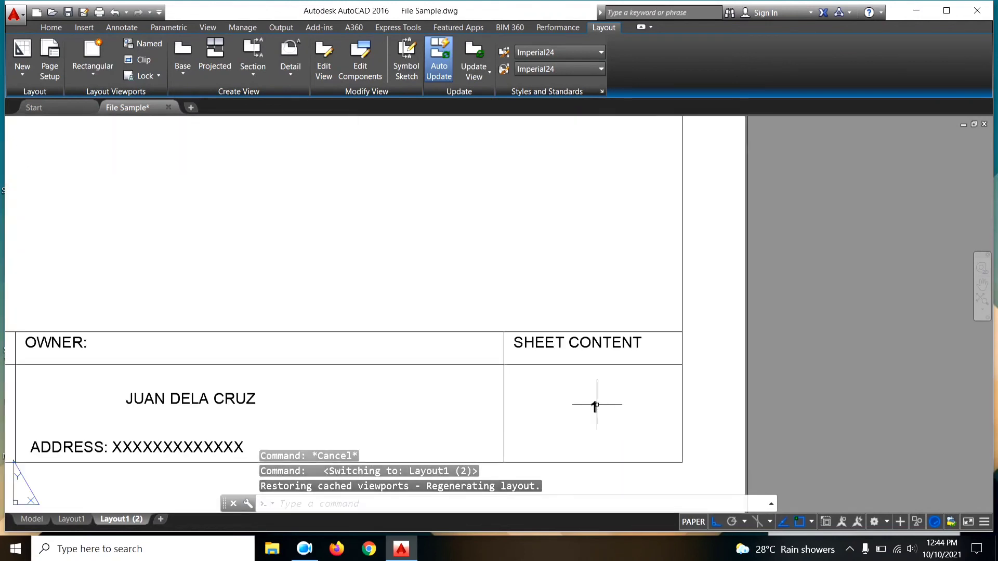
double_click(593, 408)
text(2)
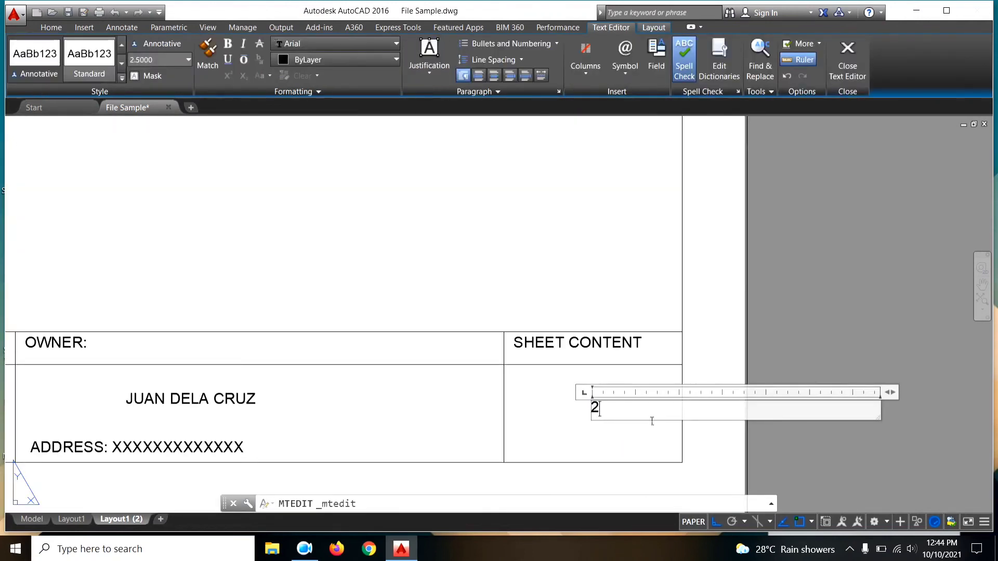
click(835, 457)
scroll(676, 403, down, 3)
mouse_move(746, 403)
middle_down()
mouse_move(735, 380)
mouse_move(704, 433)
middle_up()
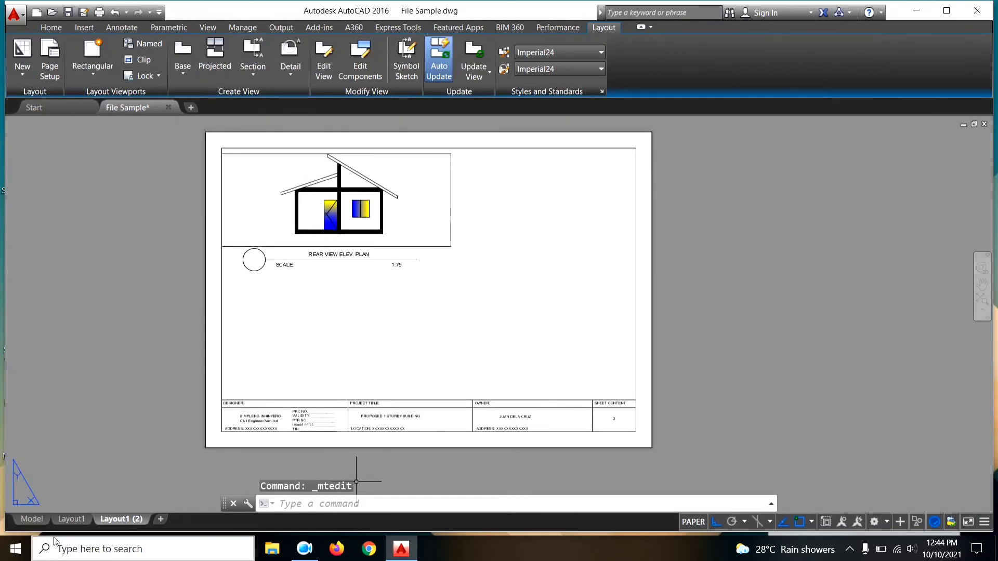
Return to the four-view Layout1 sheet showing sheet 1
click(73, 519)
click(119, 519)
click(79, 519)
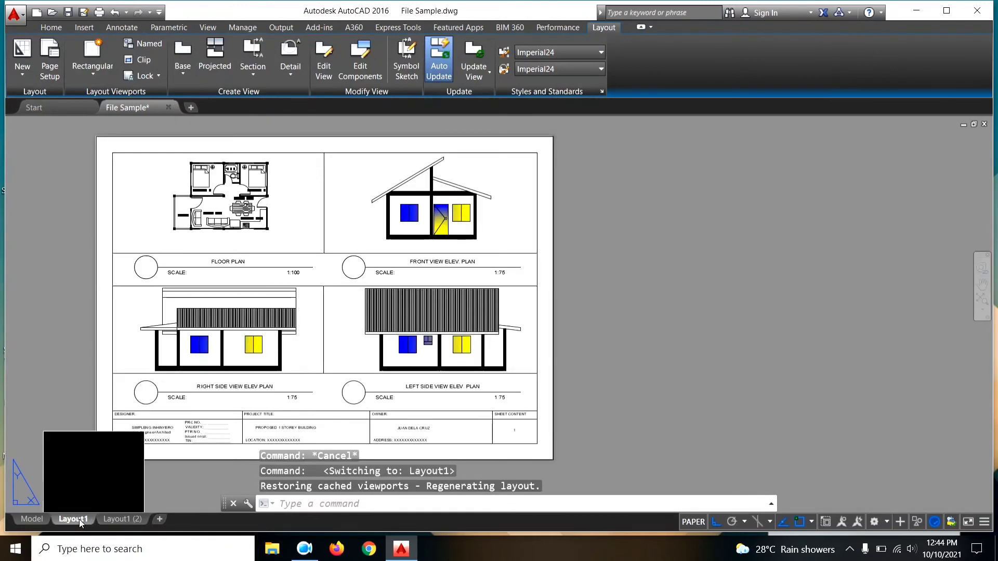
middle_drag(680, 289, 675, 291)
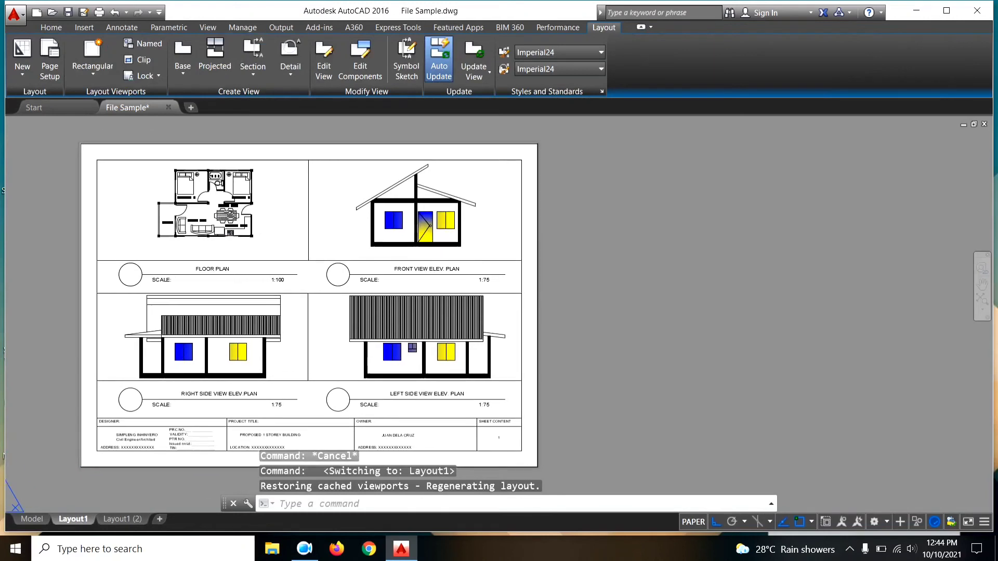
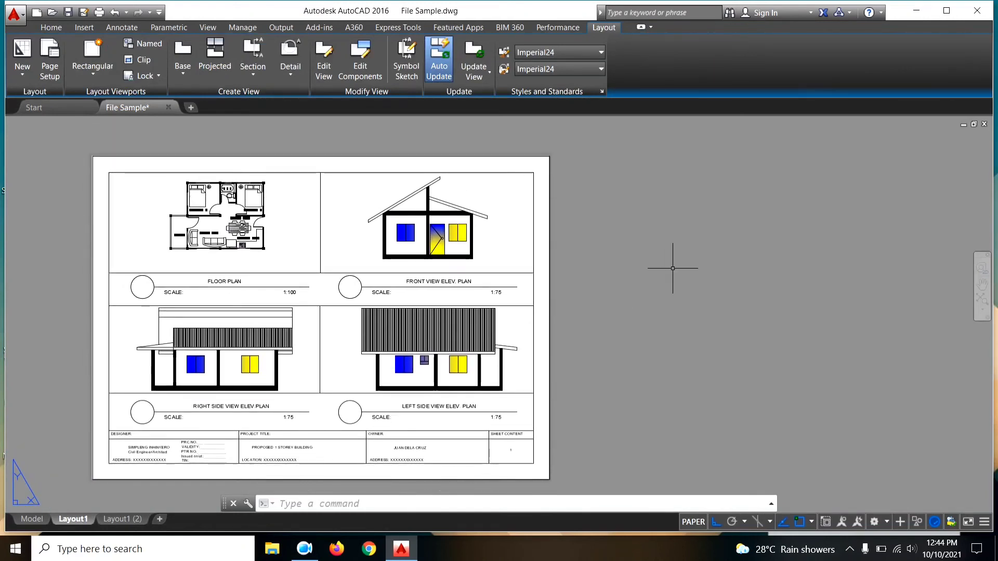
Dimension the top wall of the floor plan with 3000 and 4000 corner to corner
click(52, 28)
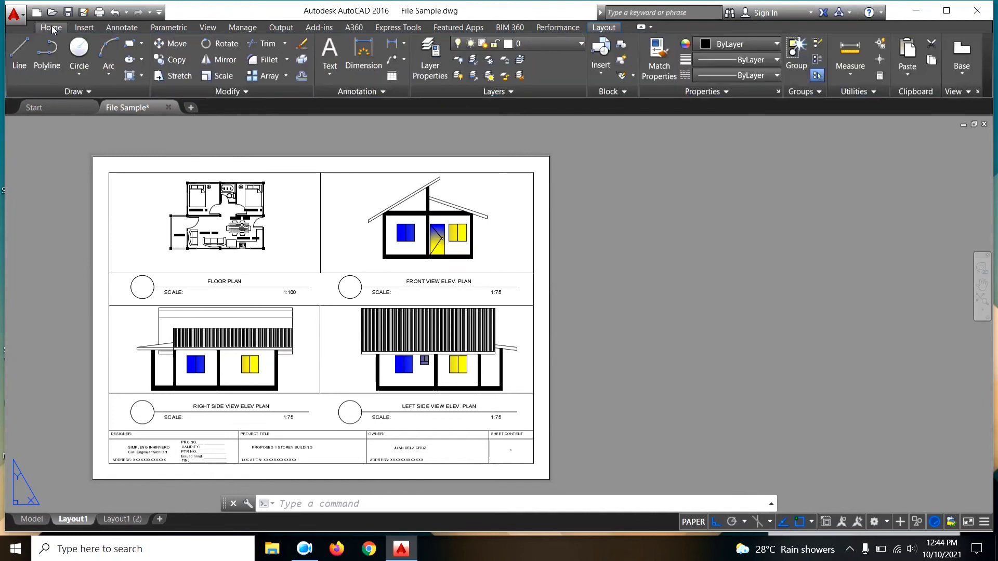
click(369, 51)
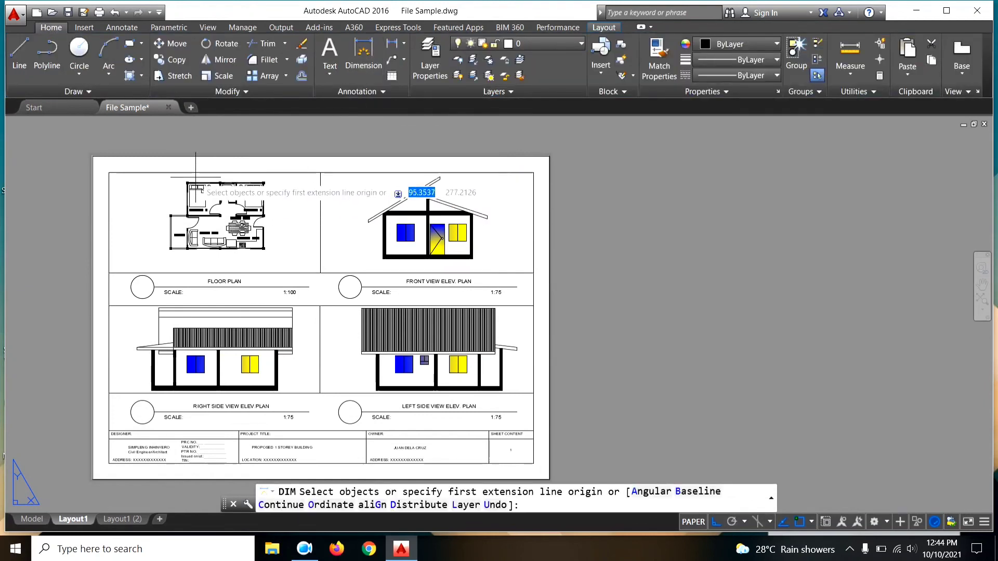
scroll(196, 177, up, 6)
scroll(197, 176, up, 4)
click(94, 223)
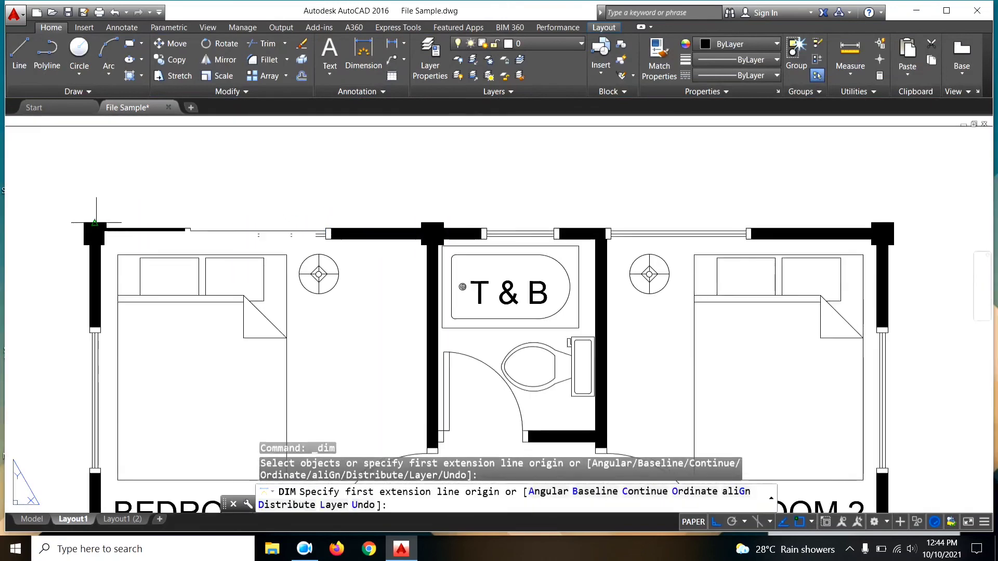
click(432, 222)
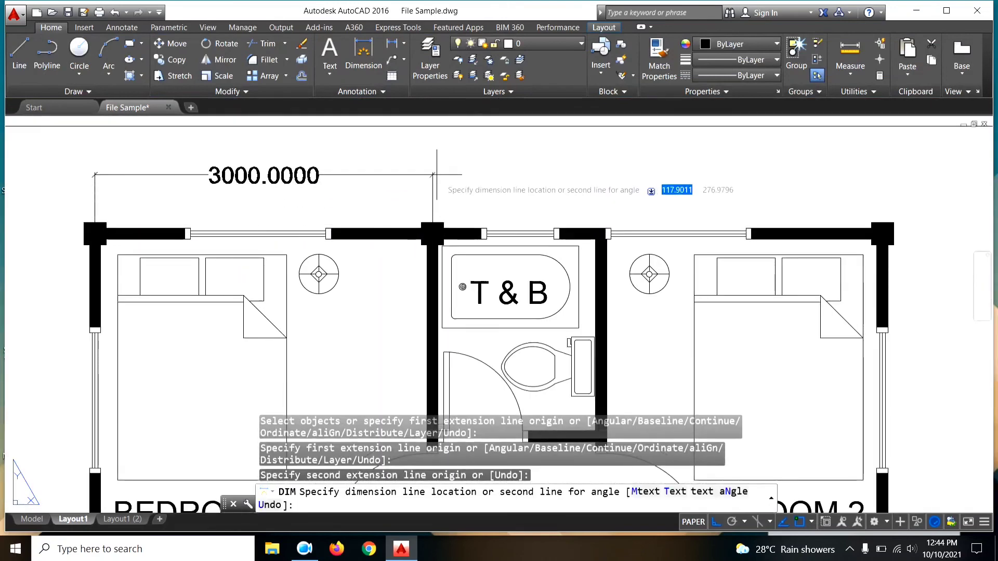
click(437, 178)
click(432, 222)
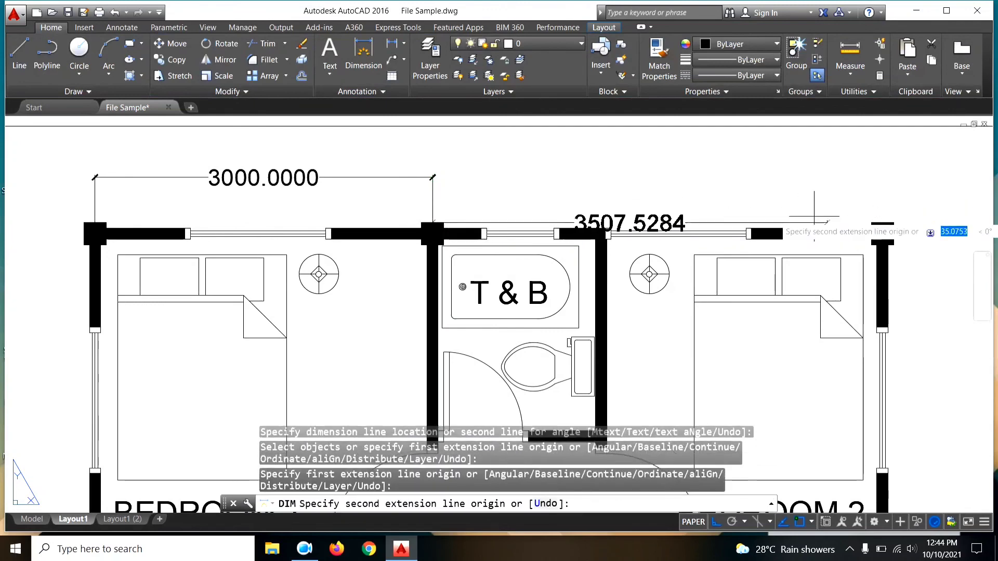
click(886, 224)
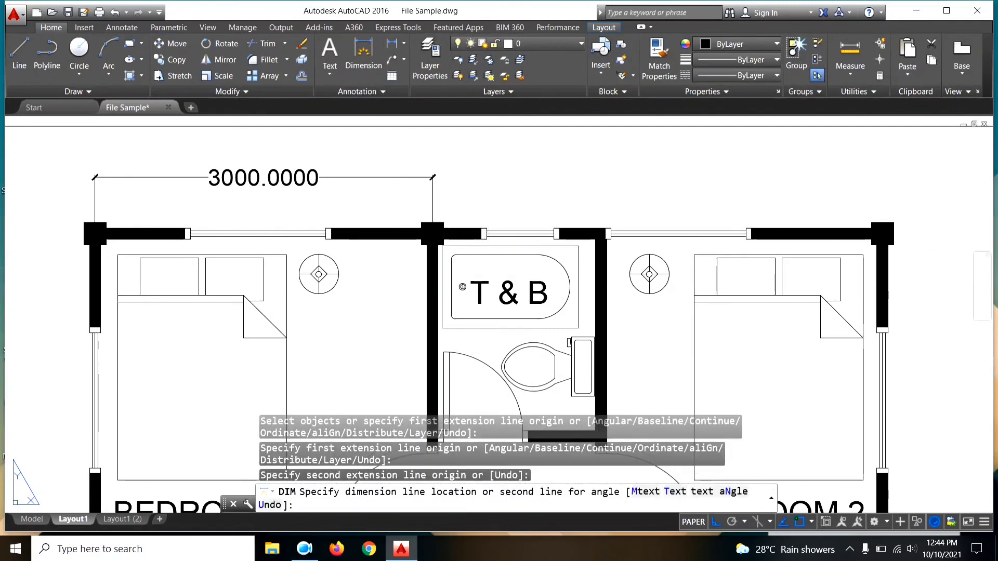
click(515, 177)
Add two 3000 vertical dimensions down the plan's right side beside Bedroom 2 and the kitchen
scroll(514, 143, down, 4)
scroll(608, 156, up, 2)
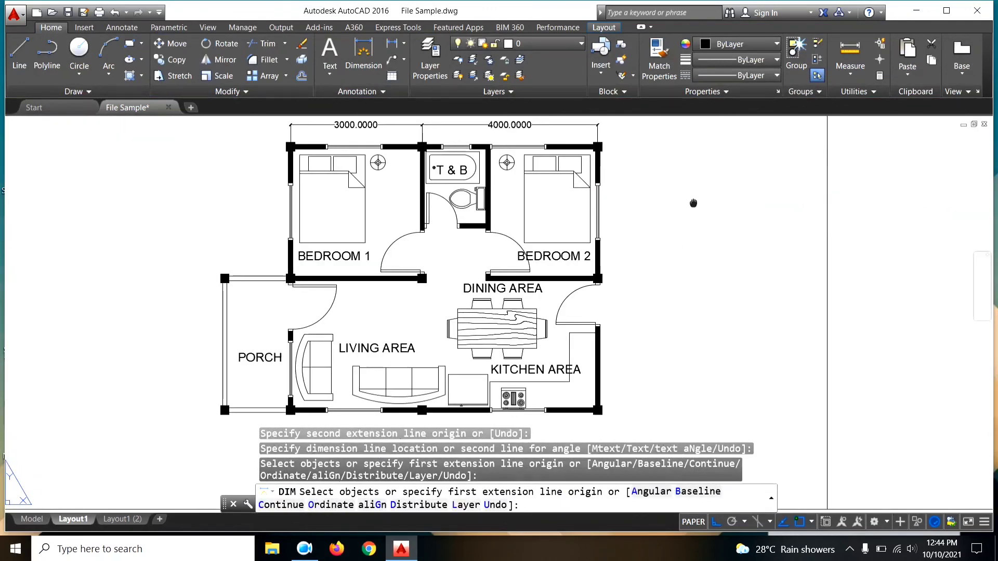
middle_drag(695, 205, 535, 182)
click(512, 172)
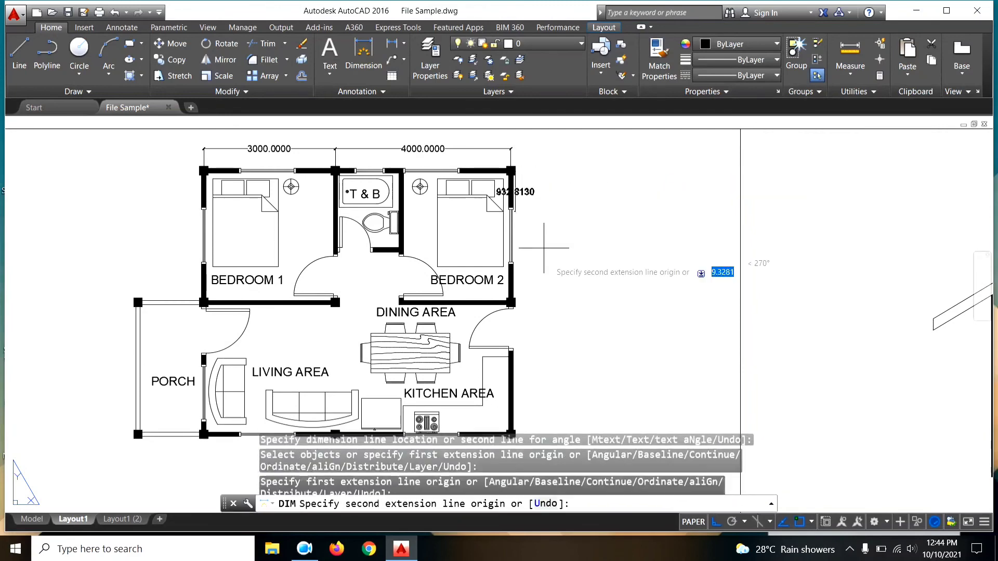
click(523, 299)
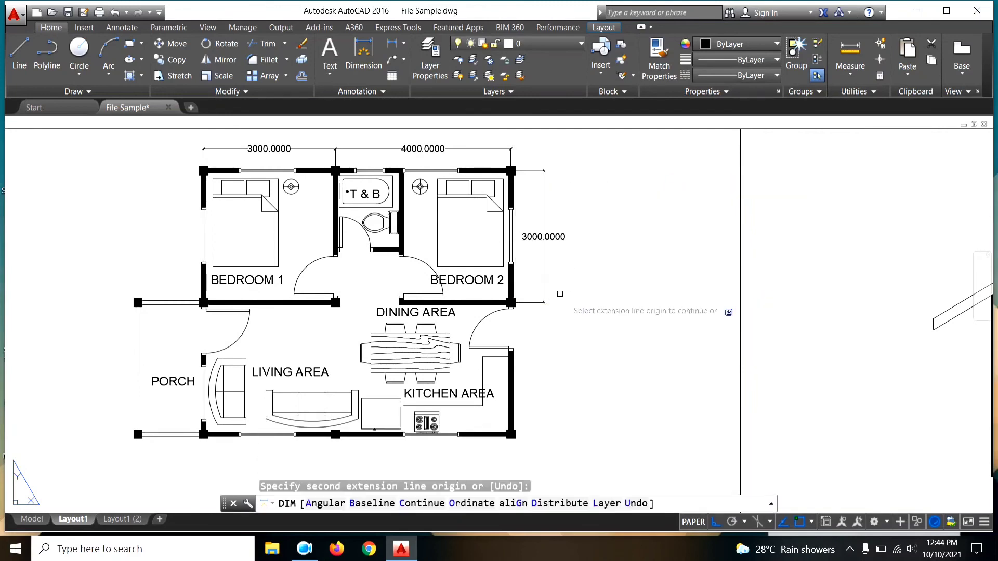
middle_drag(565, 291, 544, 230)
click(491, 241)
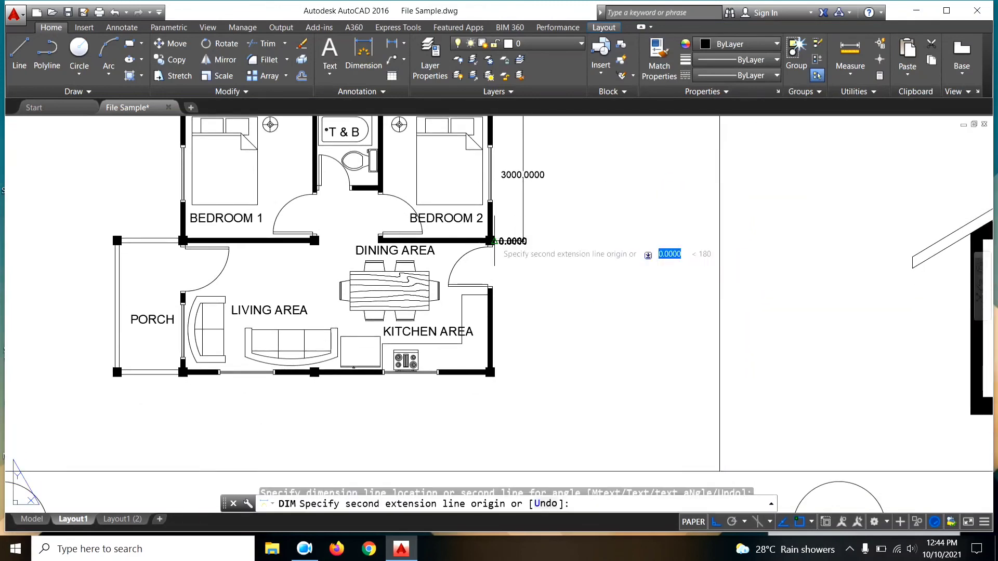
click(496, 373)
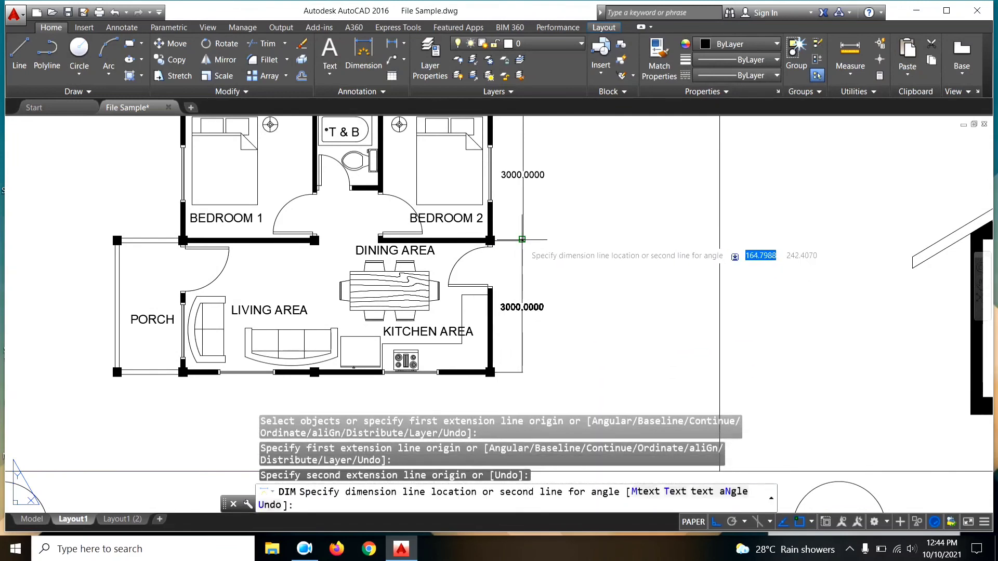
click(521, 240)
scroll(521, 284, down, 2)
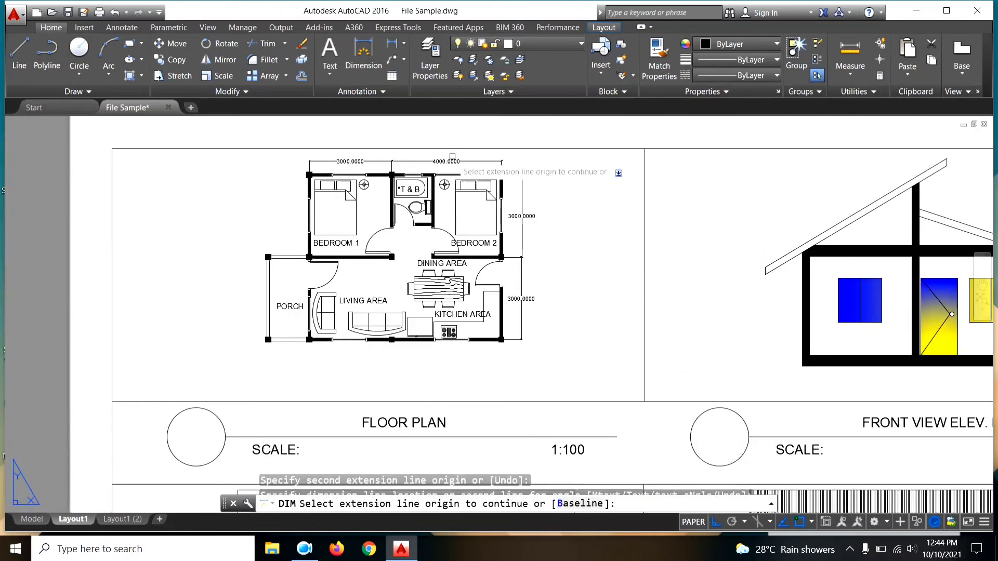
key(Escape)
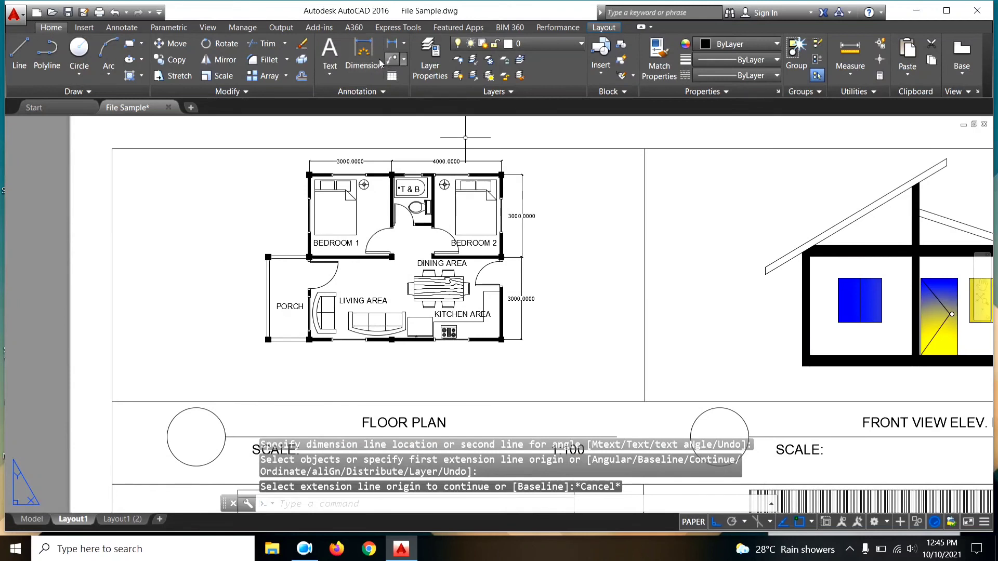
Edit the Standard dimension style and set primary unit precision to 0.00
click(385, 92)
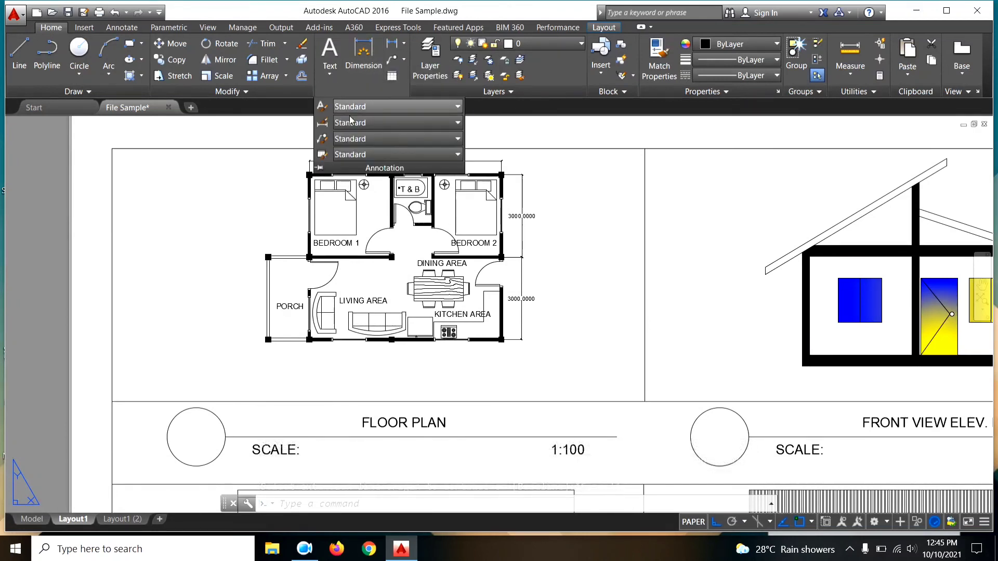
click(323, 124)
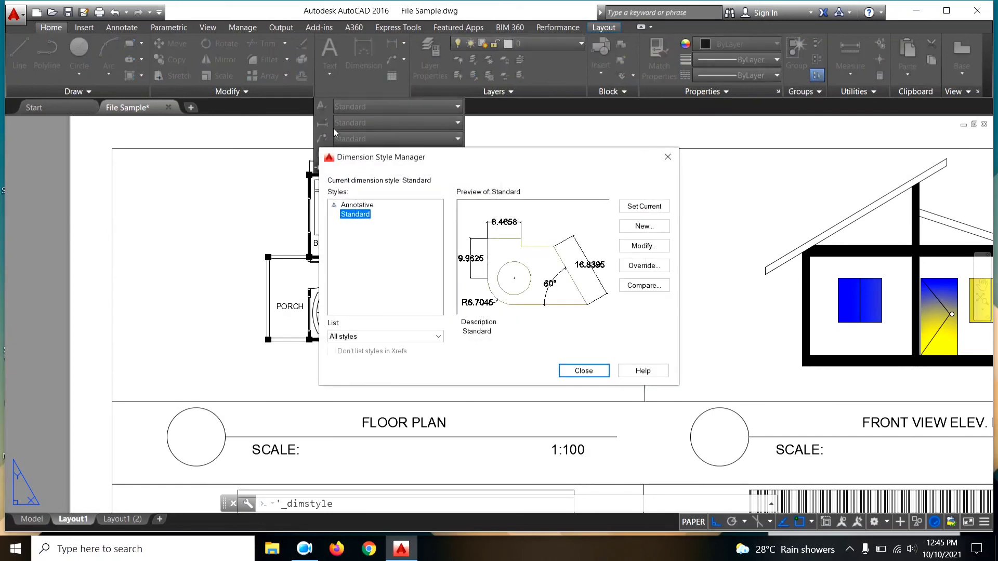
click(644, 245)
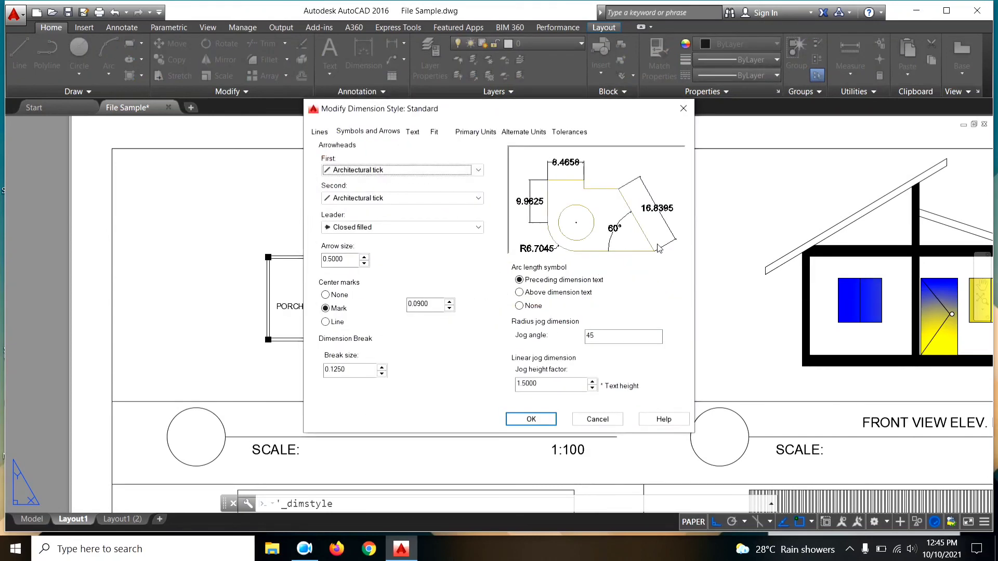
click(413, 134)
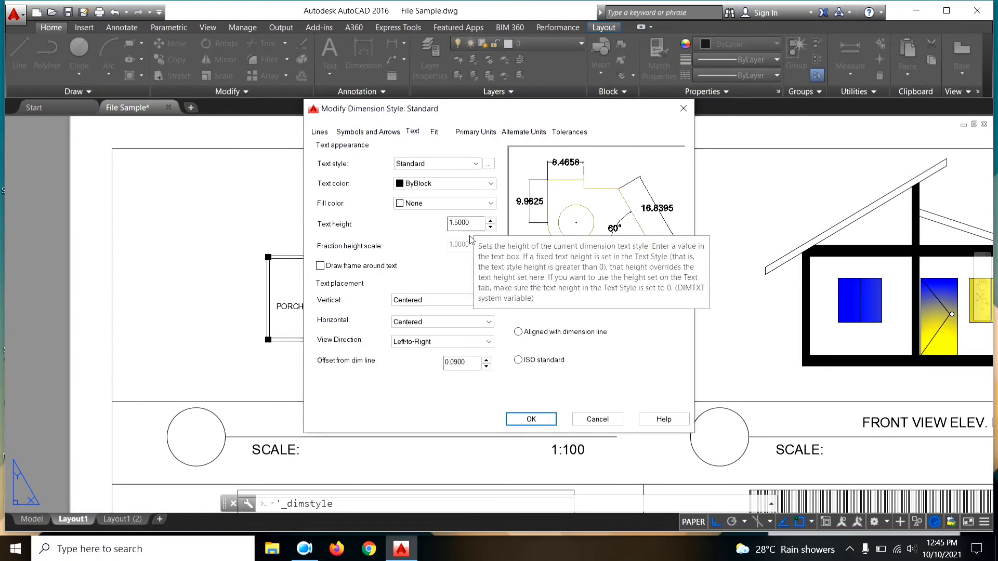
mouse_move(525, 116)
mouse_down()
mouse_move(743, 243)
mouse_move(535, 144)
mouse_up()
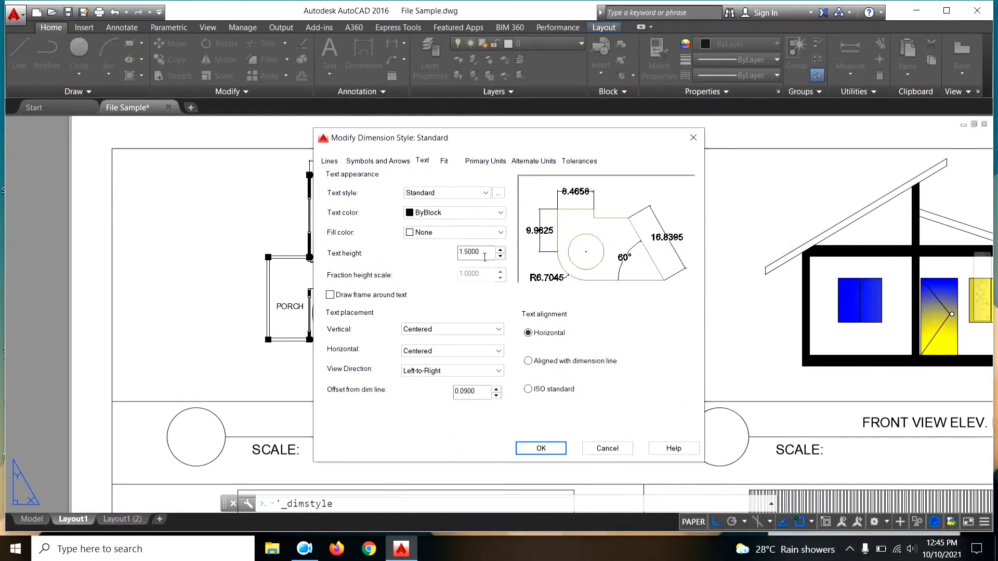
click(445, 162)
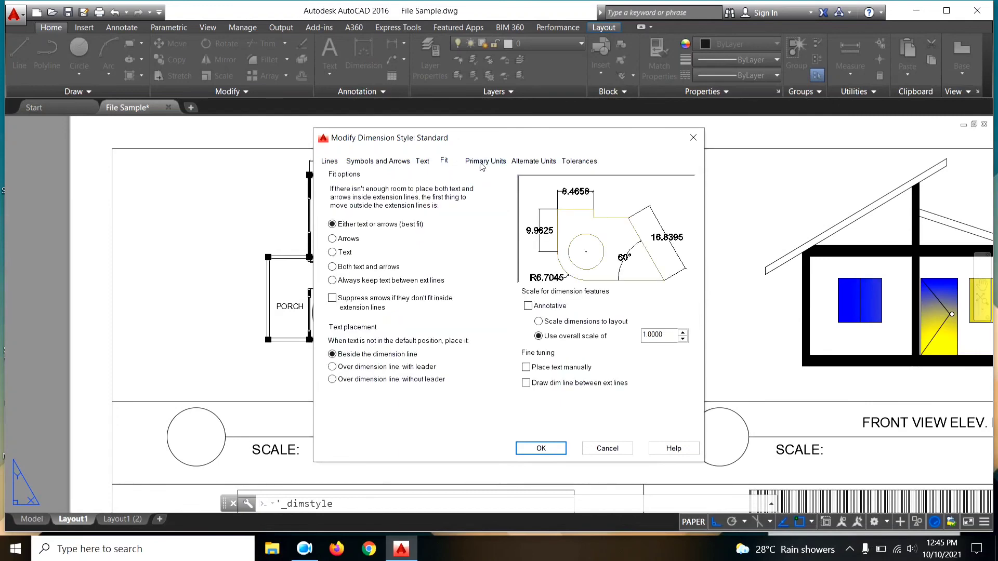
click(484, 162)
click(457, 208)
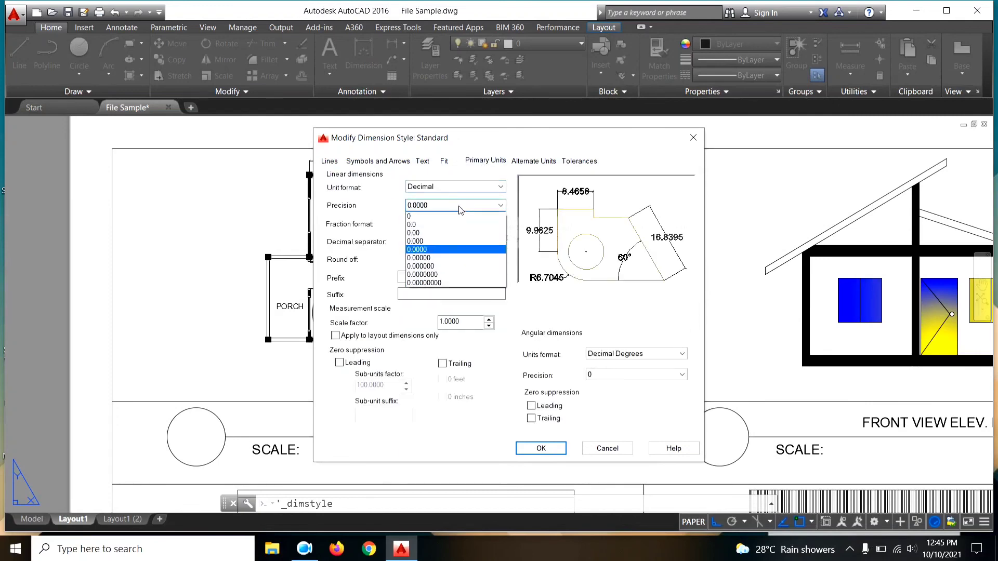
click(427, 233)
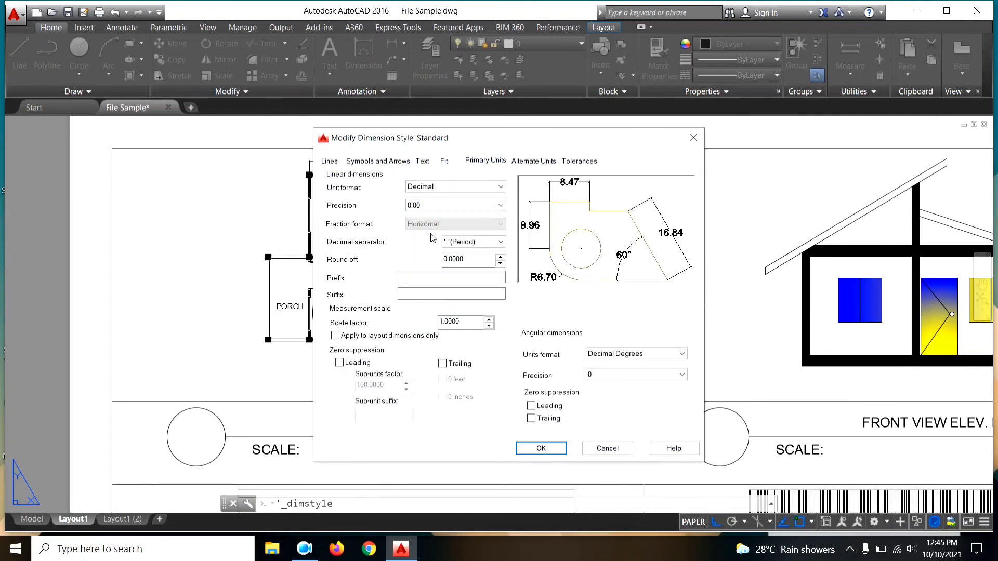
Make the Standard style's arrowheads Oblique with arrow size 75 and accept the changes
click(545, 166)
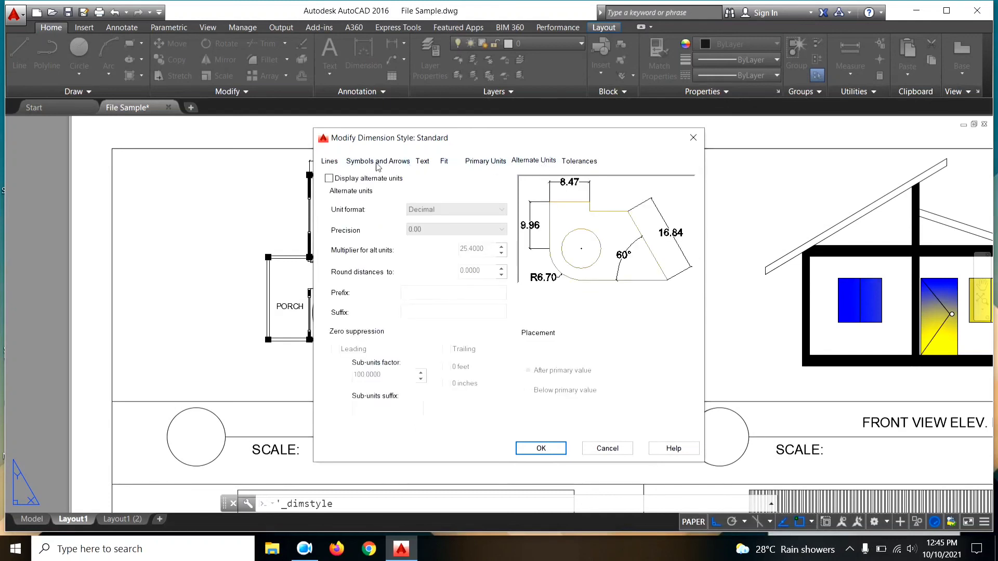
click(394, 165)
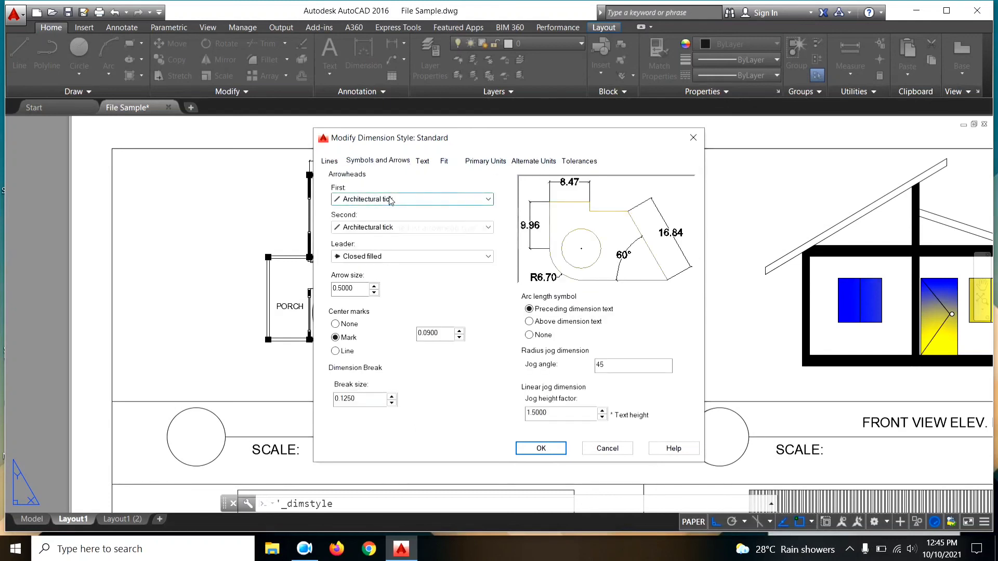
click(391, 199)
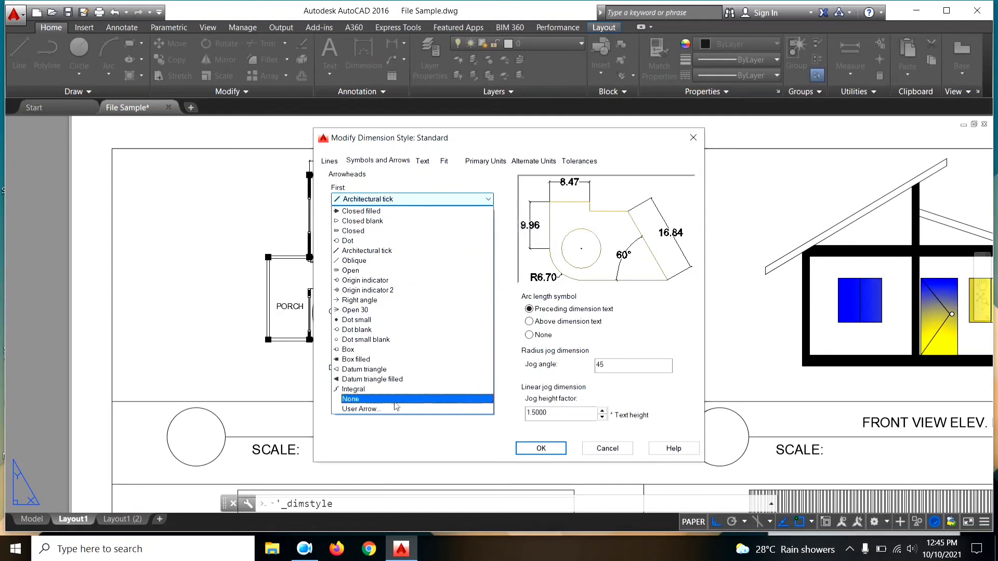
click(357, 261)
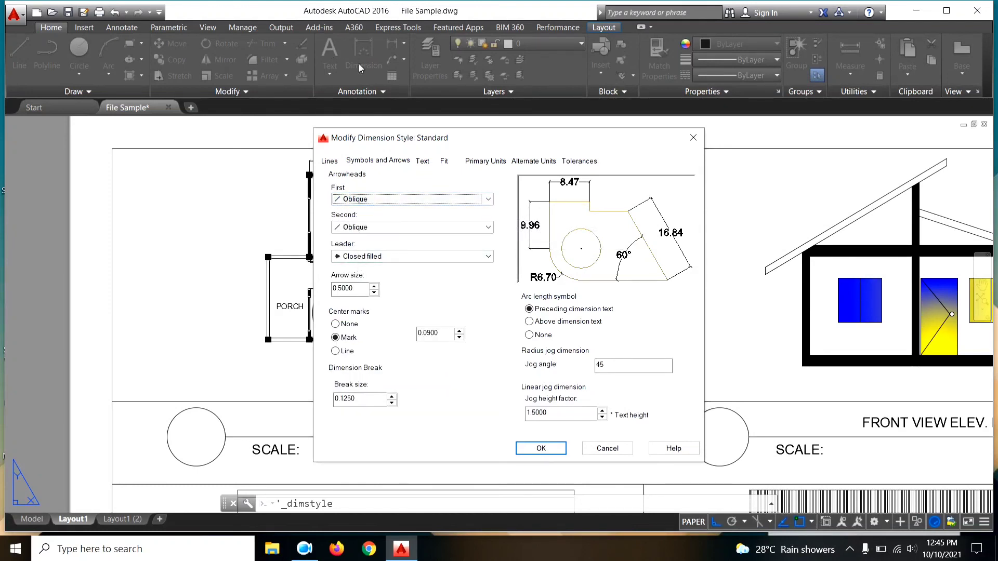
drag(363, 288, 319, 290)
text(75)
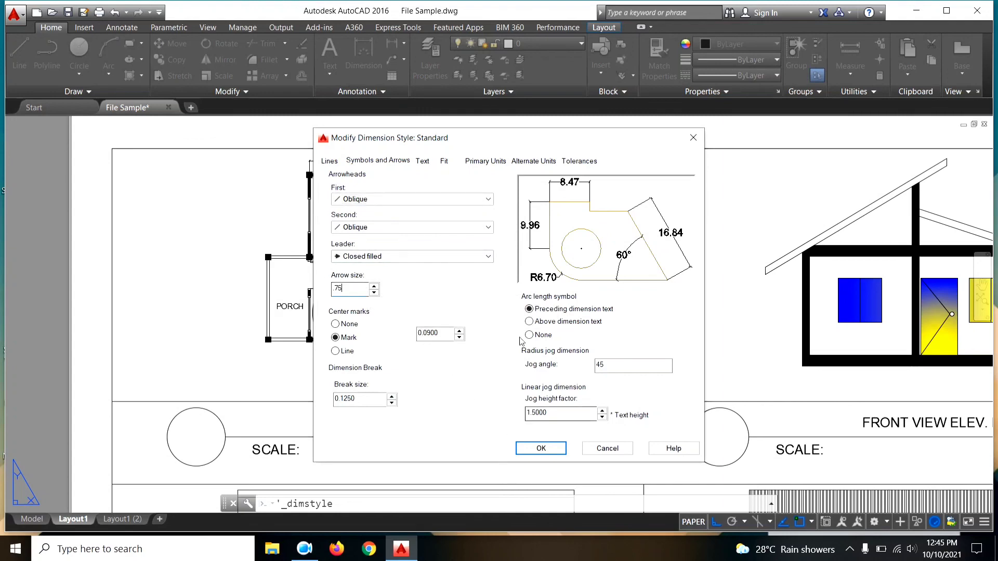
click(544, 449)
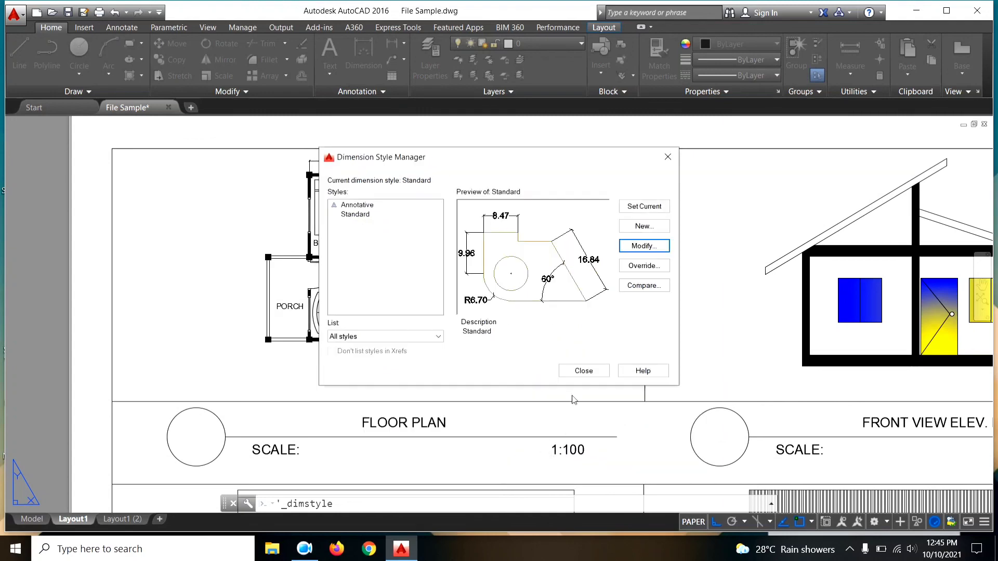
Close the Dimension Style Manager and zoom out to show the whole Layout1 sheet
click(578, 372)
scroll(408, 170, up, 4)
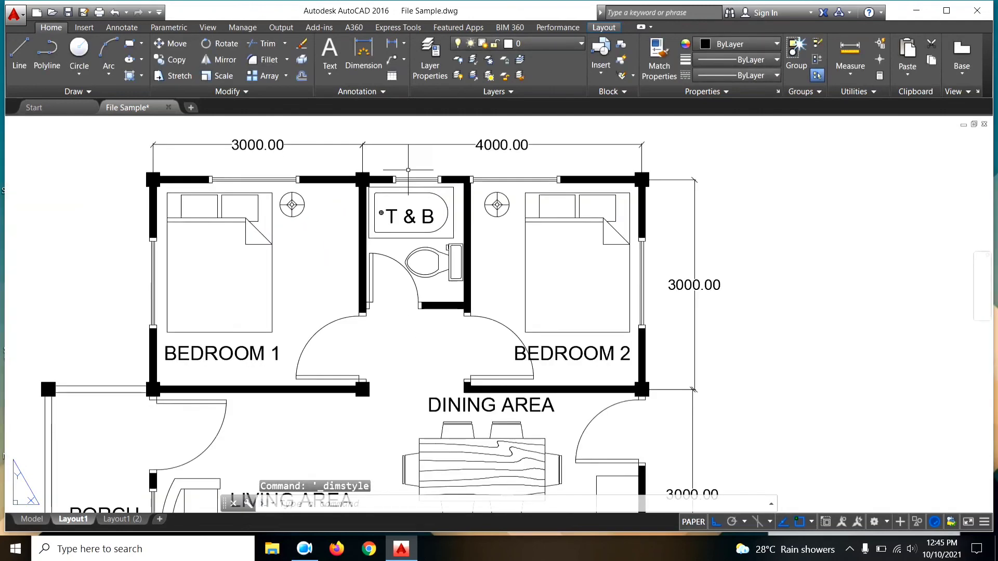
scroll(560, 170, down, 5)
mouse_move(570, 248)
middle_down()
mouse_move(456, 245)
mouse_move(422, 268)
middle_up()
scroll(401, 312, down, 1)
scroll(546, 179, down, 1)
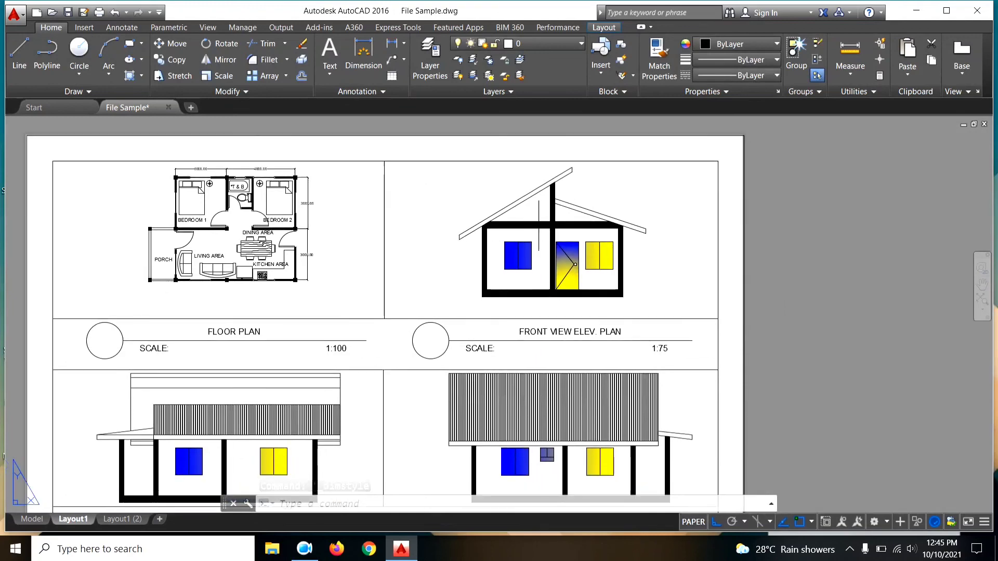
scroll(546, 179, down, 2)
scroll(546, 179, down, 1)
scroll(596, 212, up, 1)
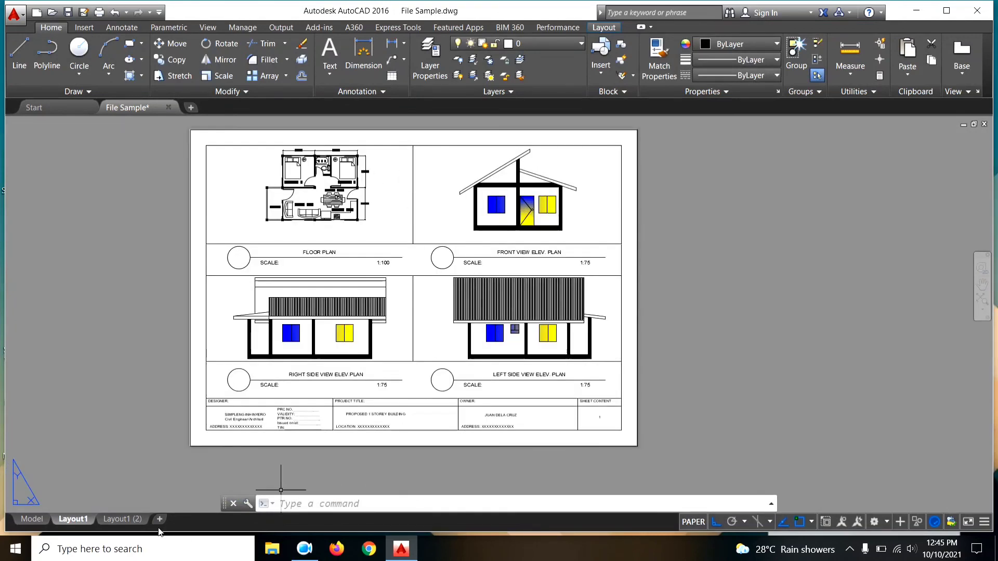
Check the Layout1 (2) rear-elevation sheet, then return to the four-view Layout1 sheet
click(126, 520)
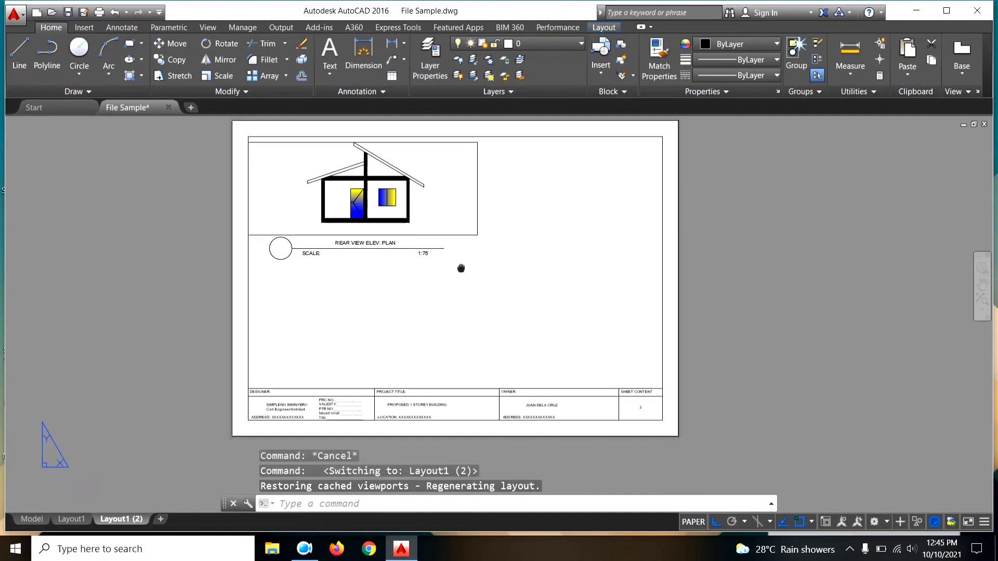
middle_drag(428, 302, 458, 269)
click(72, 520)
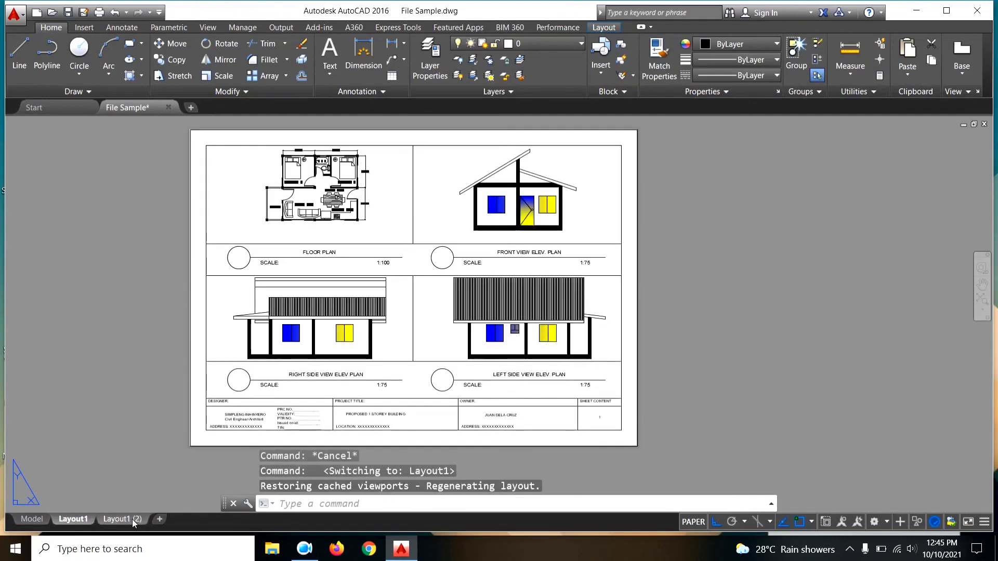
click(132, 519)
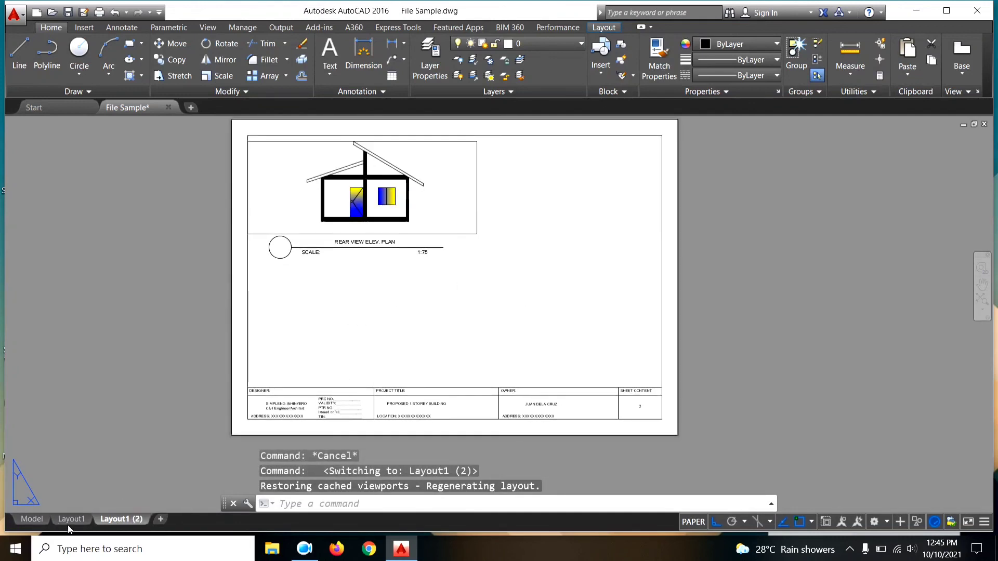
click(68, 523)
mouse_move(555, 367)
middle_down()
mouse_move(513, 328)
mouse_move(527, 355)
middle_up()
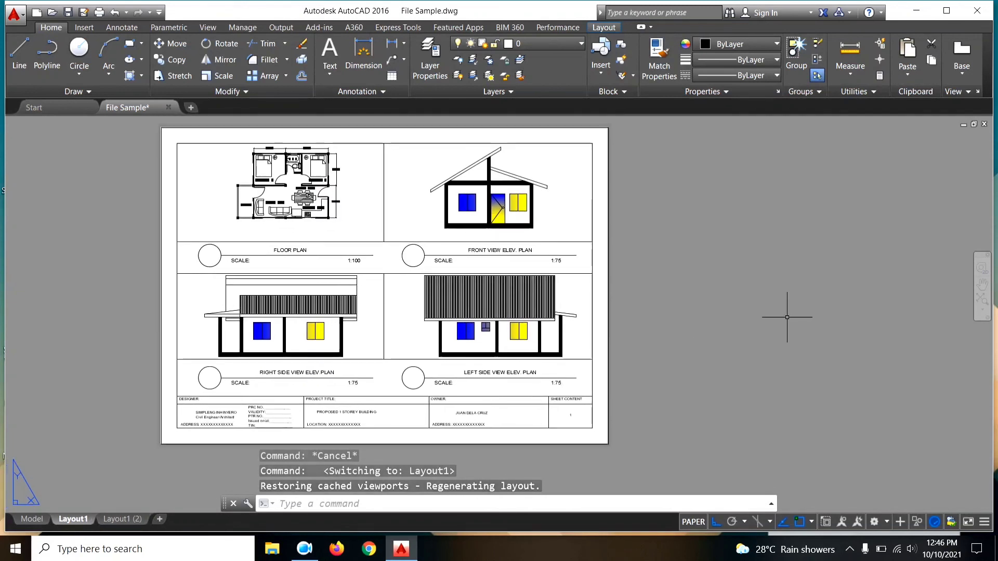
scroll(758, 307, down, 2)
middle_drag(746, 303, 632, 282)
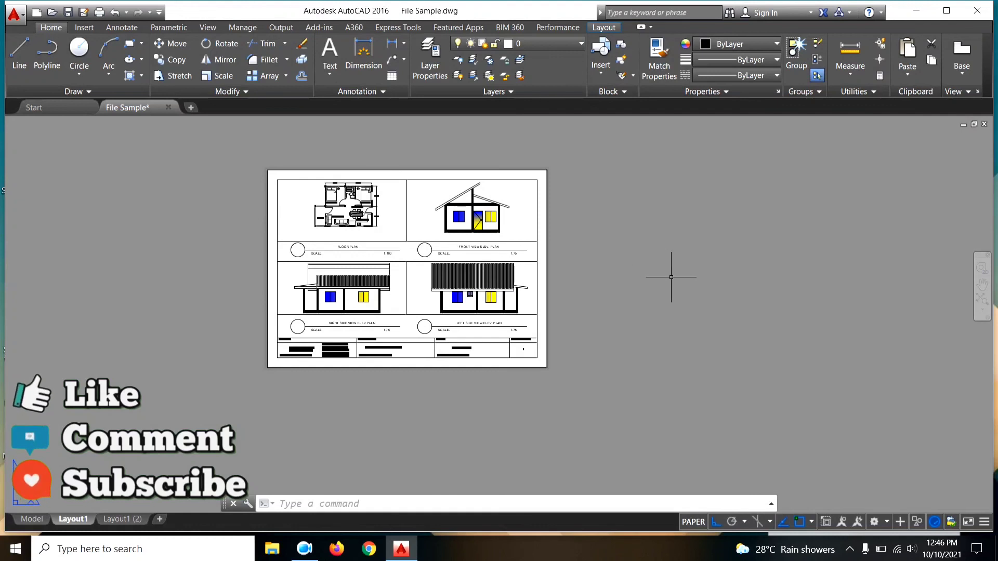
middle_drag(669, 279, 621, 301)
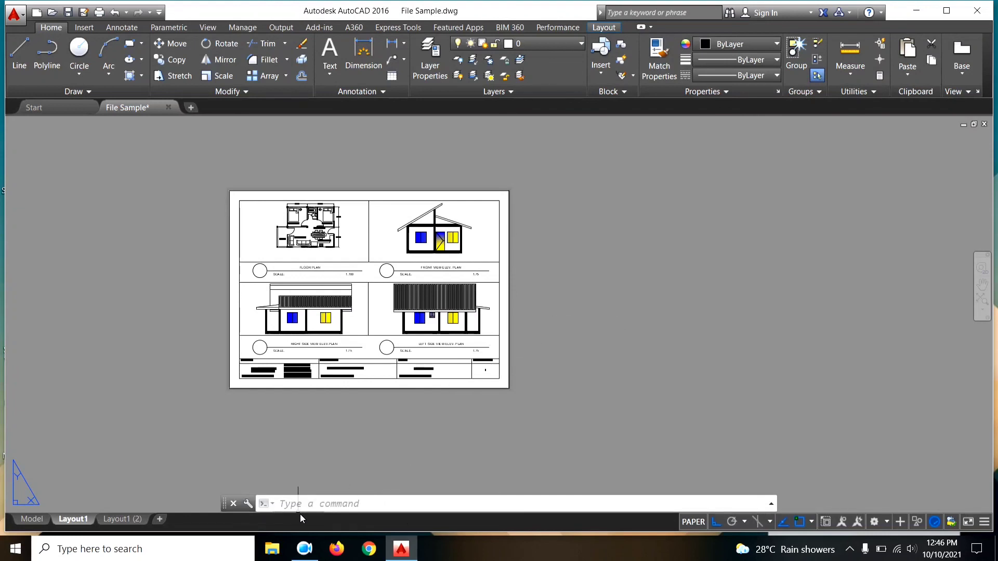
mouse_move(424, 430)
middle_down()
mouse_move(426, 419)
mouse_move(458, 416)
middle_up()
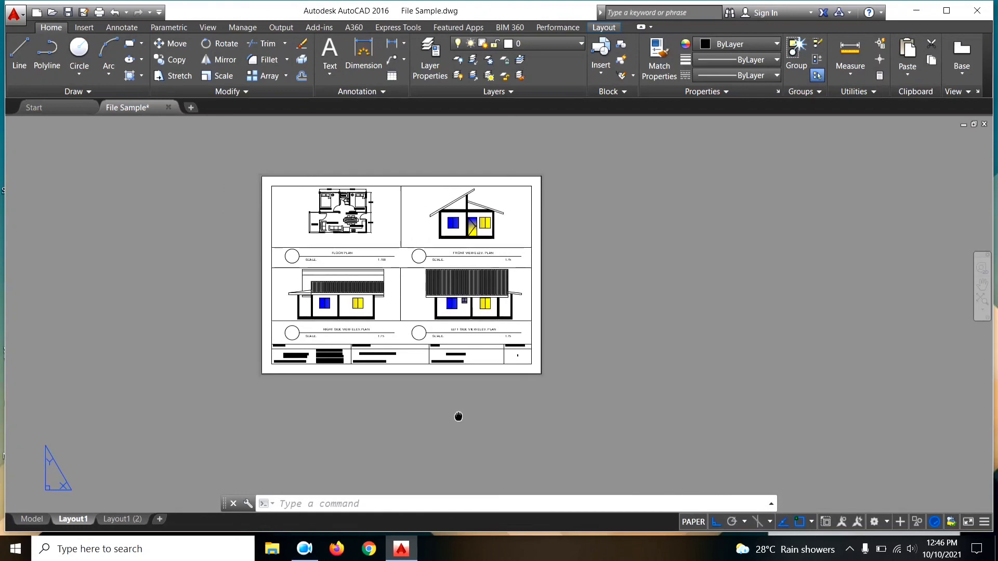